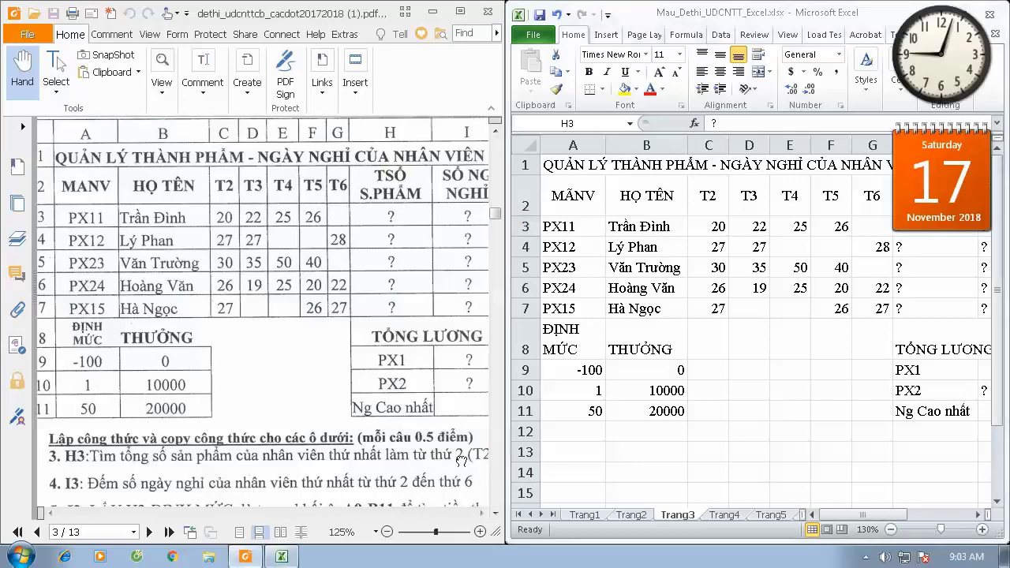
# Total the first employee's products from T2 to T6 in H3 with =SUM(C3:G3) and fill the formula down to H7.
pyautogui.moveTo(463, 461); pyautogui.dragTo(322, 451)
pyautogui.moveTo(394, 459); pyautogui.dragTo(490, 469)
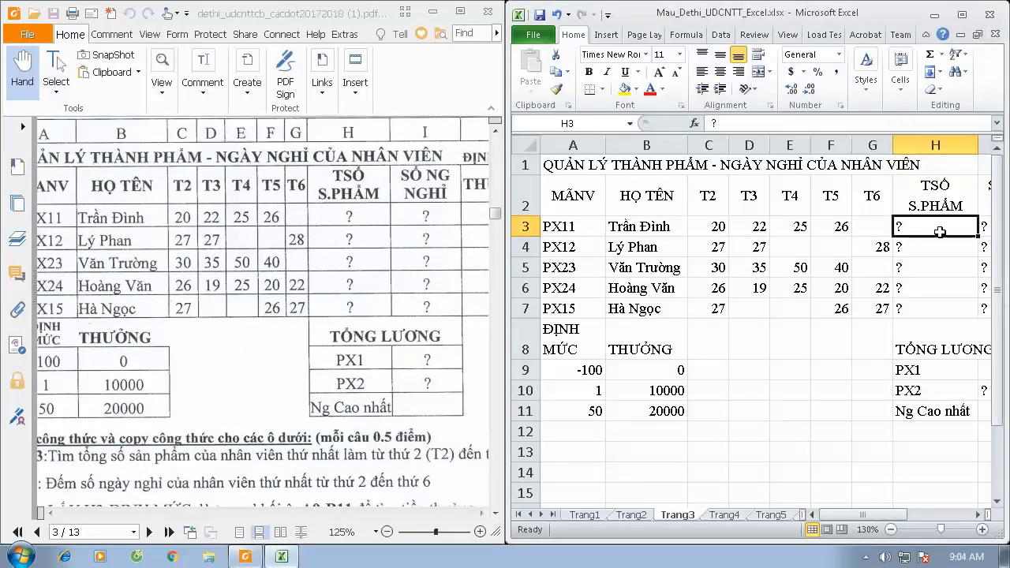
pyautogui.write('=')
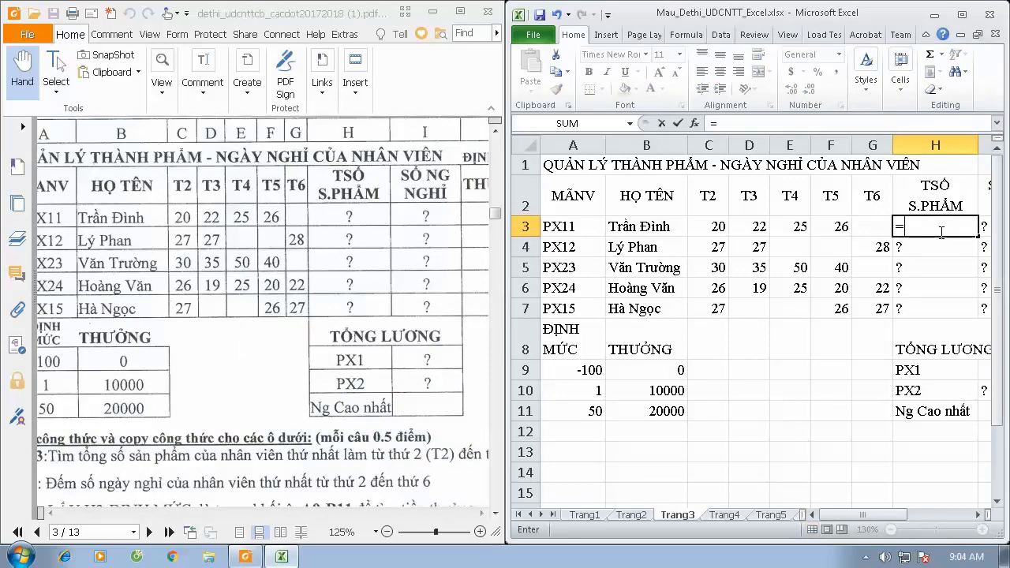
pyautogui.write('sum(')
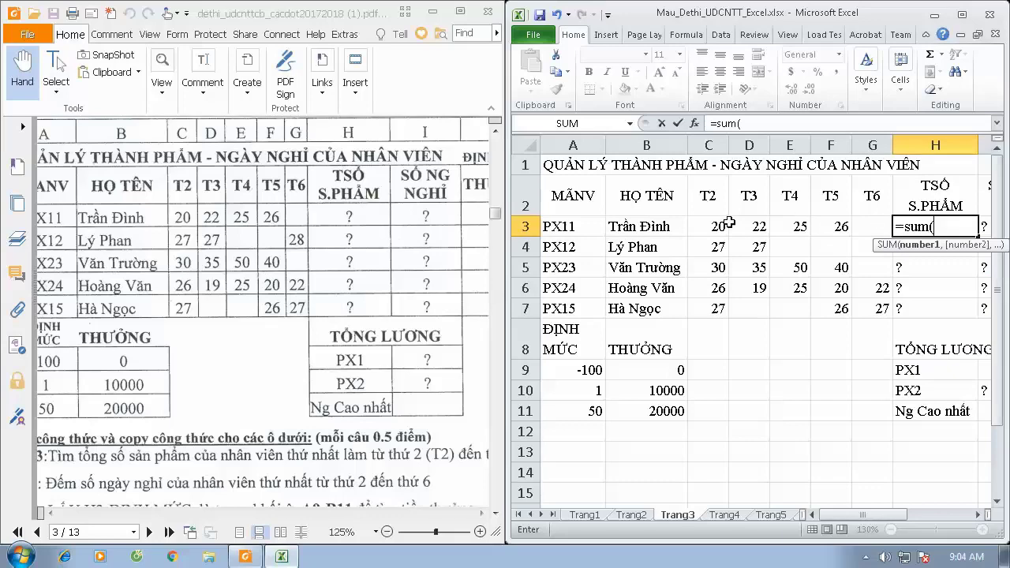
pyautogui.moveTo(709, 225); pyautogui.dragTo(866, 226)
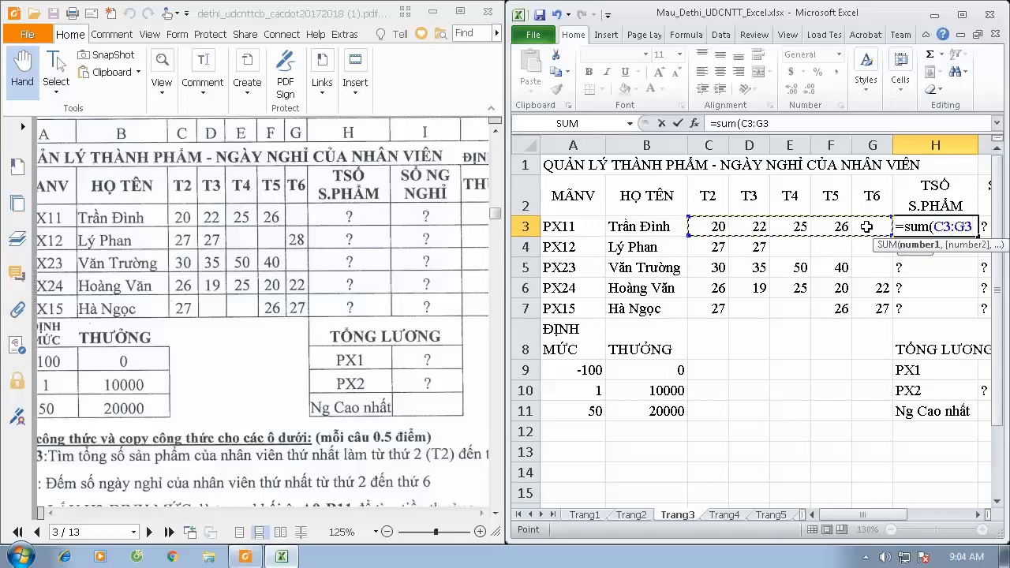
pyautogui.write(')')
pyautogui.press('Return')
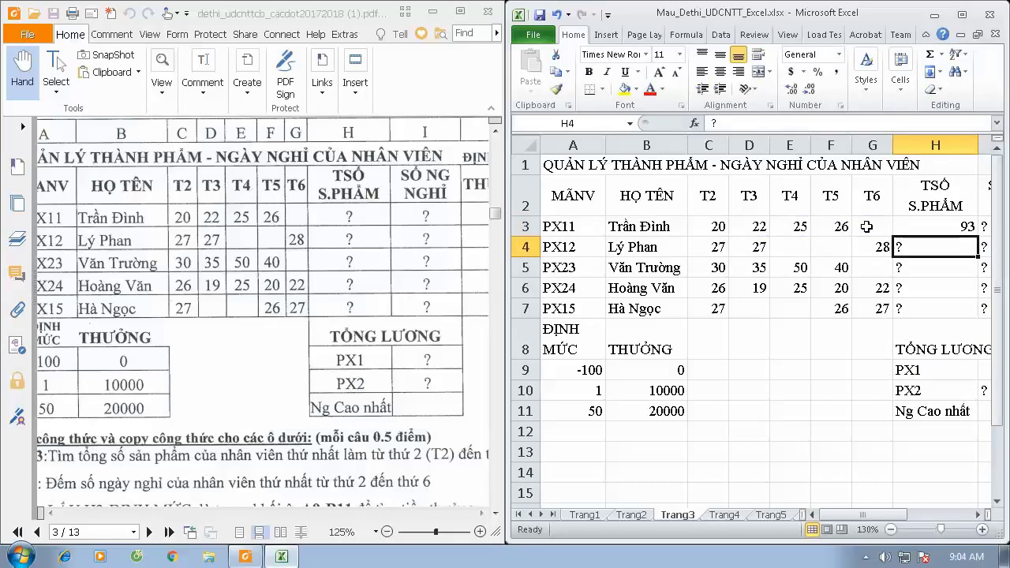
pyautogui.click(932, 230)
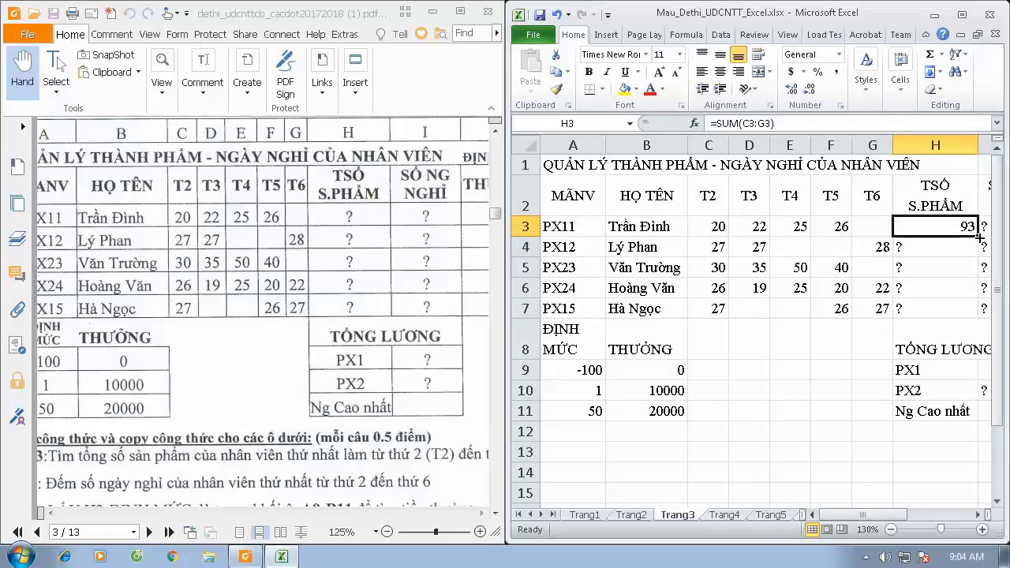
pyautogui.moveTo(977, 236); pyautogui.dragTo(969, 320)
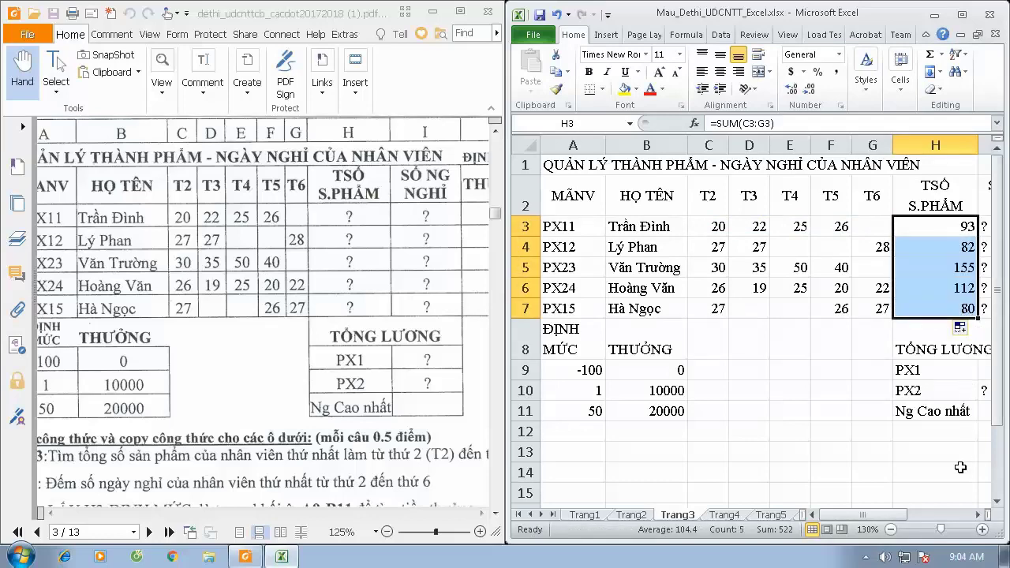
# Count the first employee's days off from T2 to T6 in I3 with =COUNTBLANK(C3:G3).
pyautogui.click(976, 515)
pyautogui.click(976, 515)
pyautogui.click(976, 515)
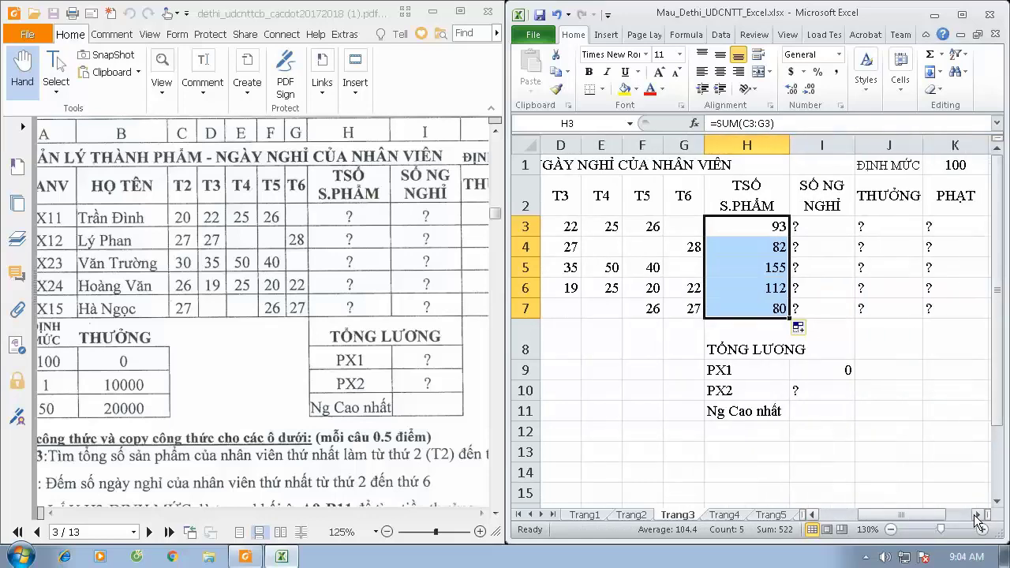
pyautogui.click(825, 223)
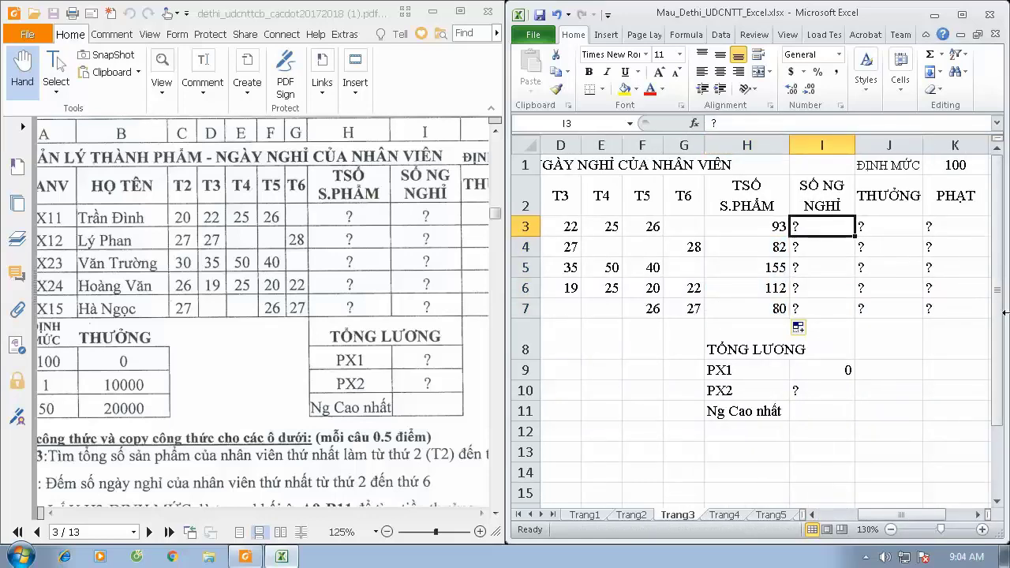
pyautogui.click(695, 224)
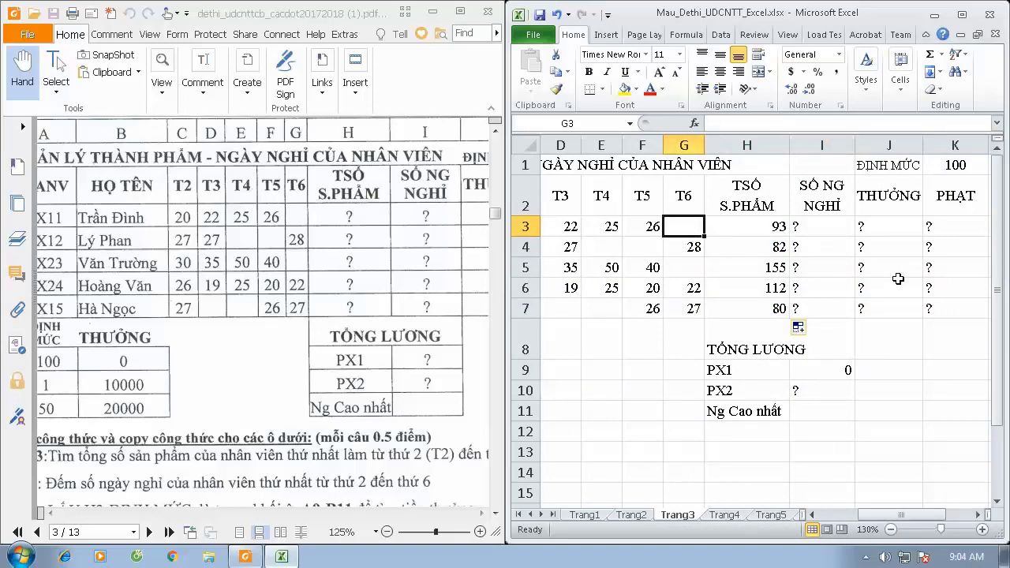
pyautogui.click(820, 230)
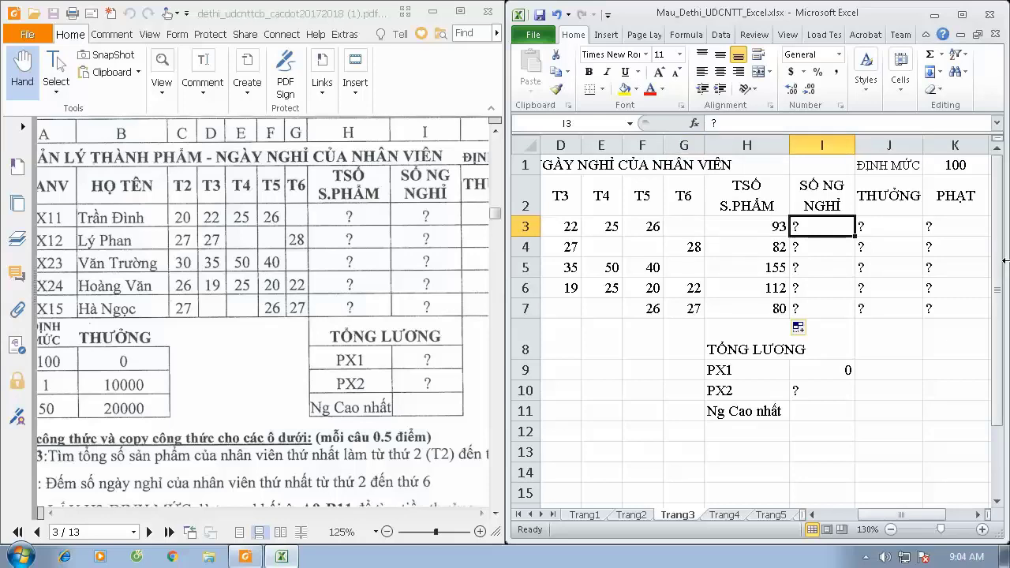
pyautogui.write('=')
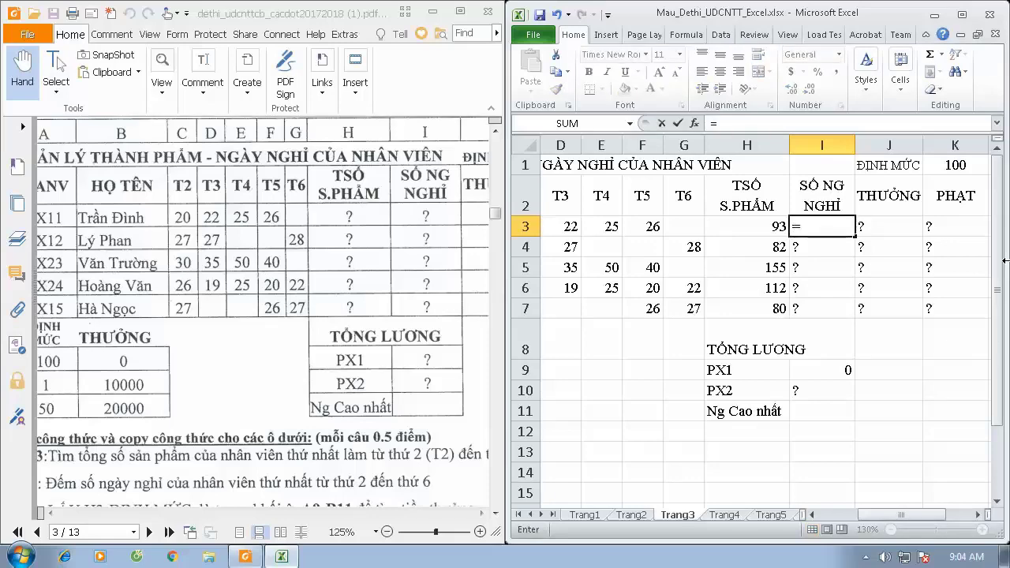
pyautogui.write('count')
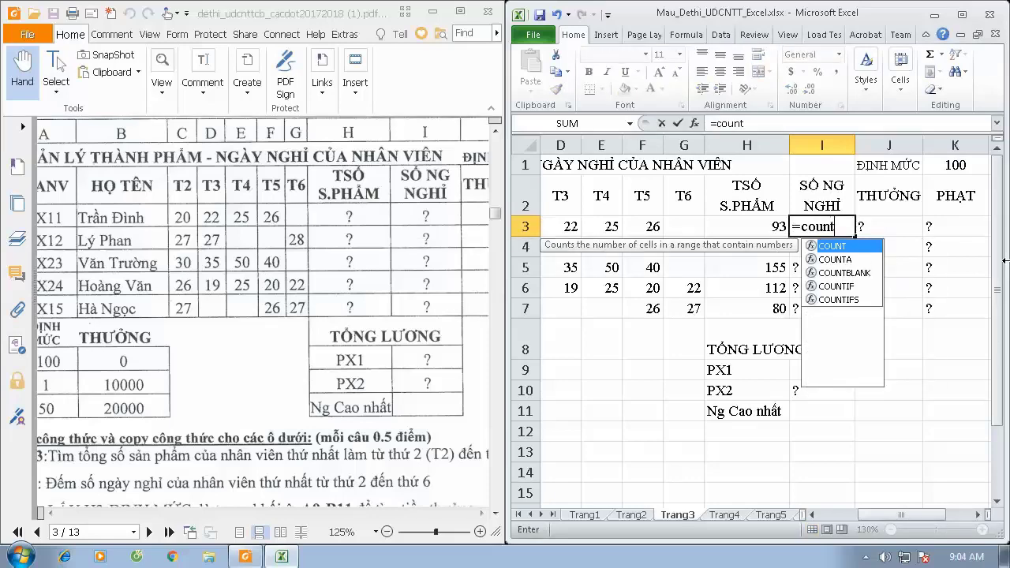
pyautogui.write('b')
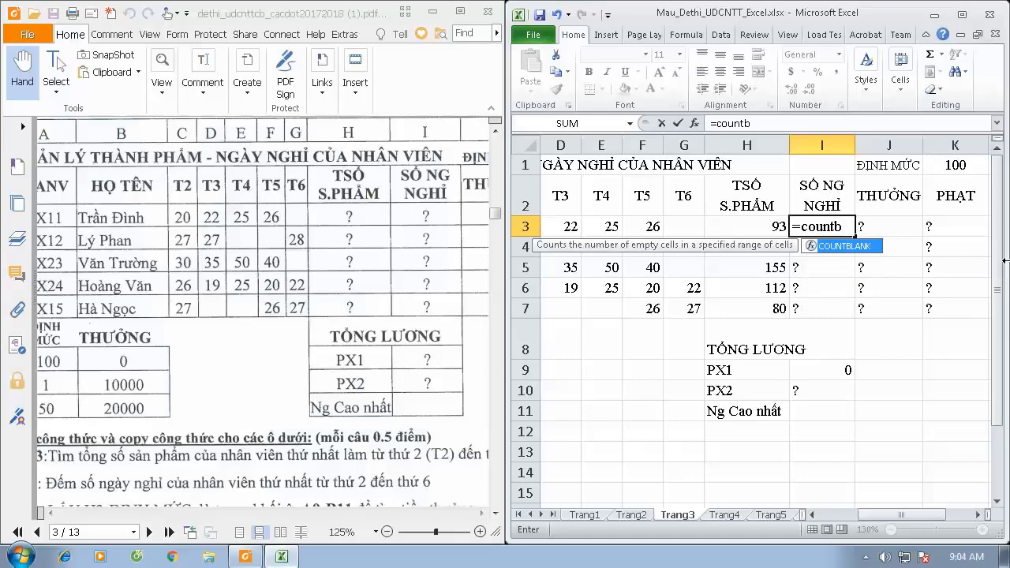
pyautogui.doubleClick(839, 246)
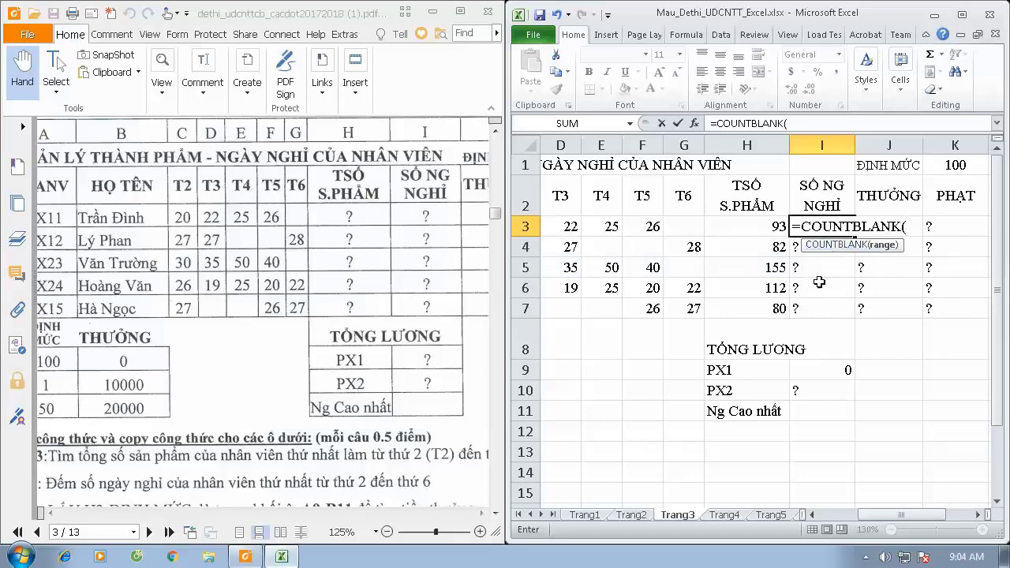
pyautogui.click(683, 226)
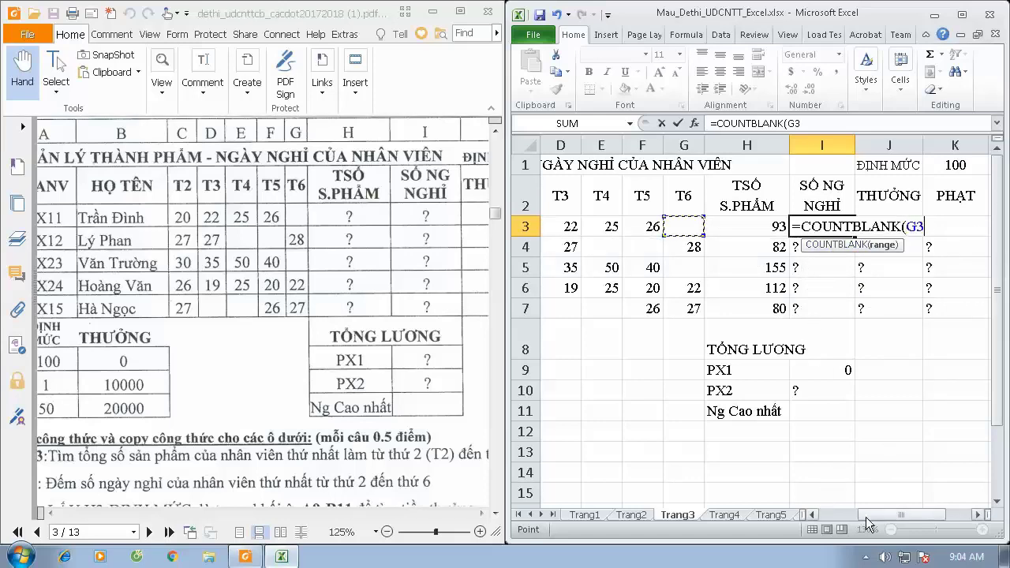
pyautogui.click(812, 515)
pyautogui.click(812, 514)
pyautogui.click(812, 515)
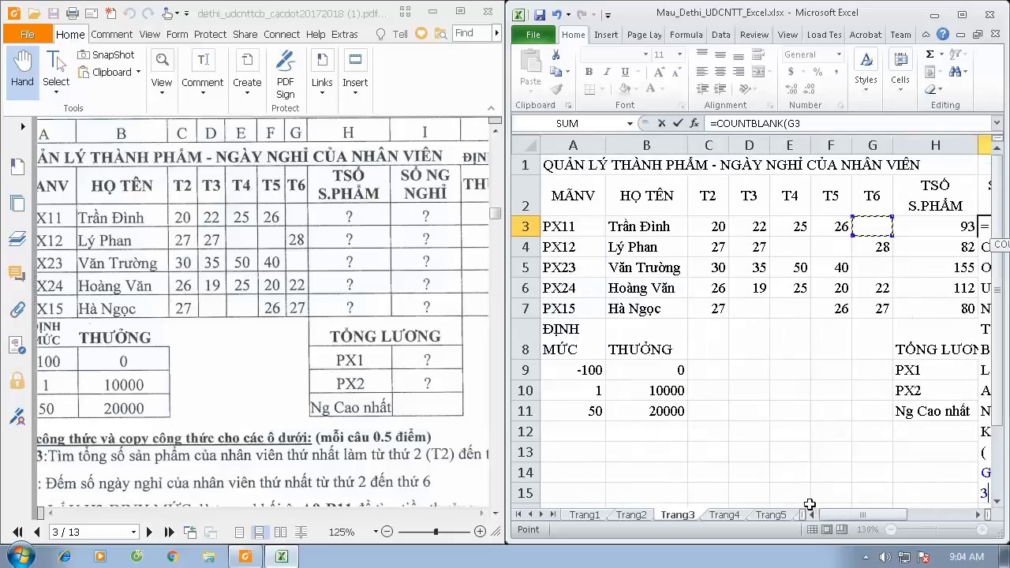
pyautogui.keyDown('shift'); pyautogui.click(717, 226); pyautogui.keyUp('shift')
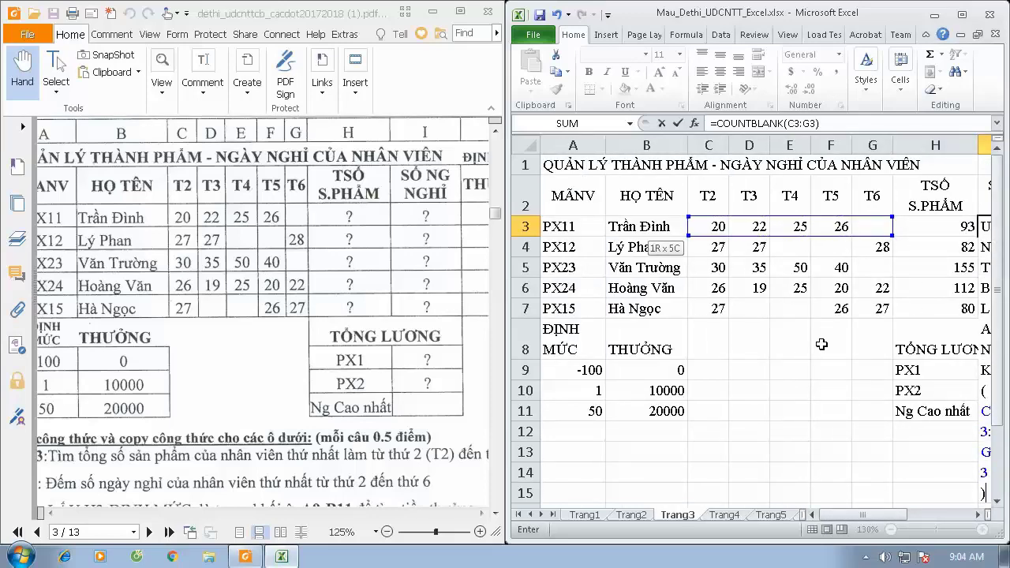
pyautogui.press('Return')
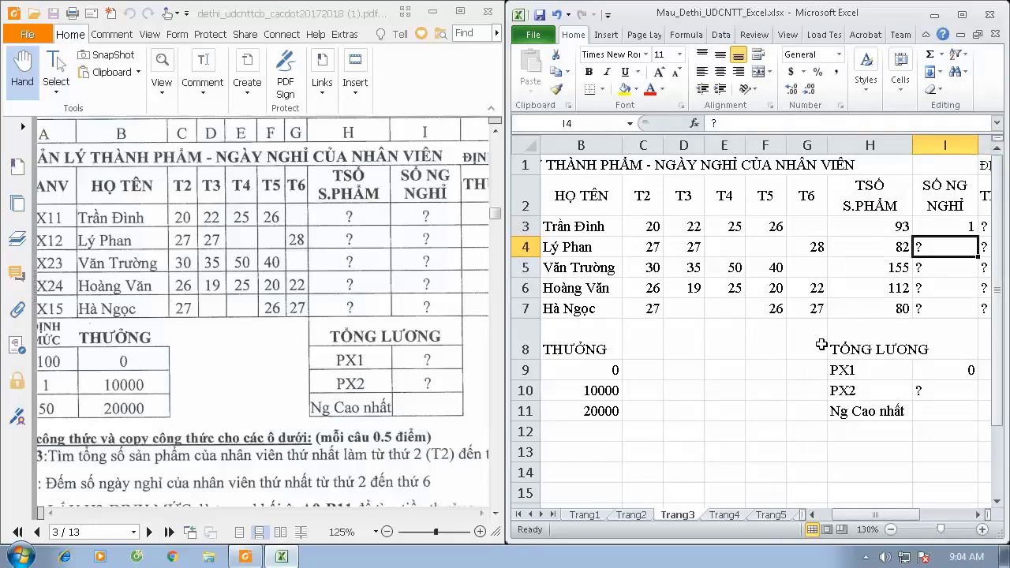
# Fill the days-off formula from I3 down to I7 and check the copied cells.
pyautogui.click(957, 226)
pyautogui.moveTo(977, 236); pyautogui.dragTo(969, 311)
pyautogui.click(958, 246)
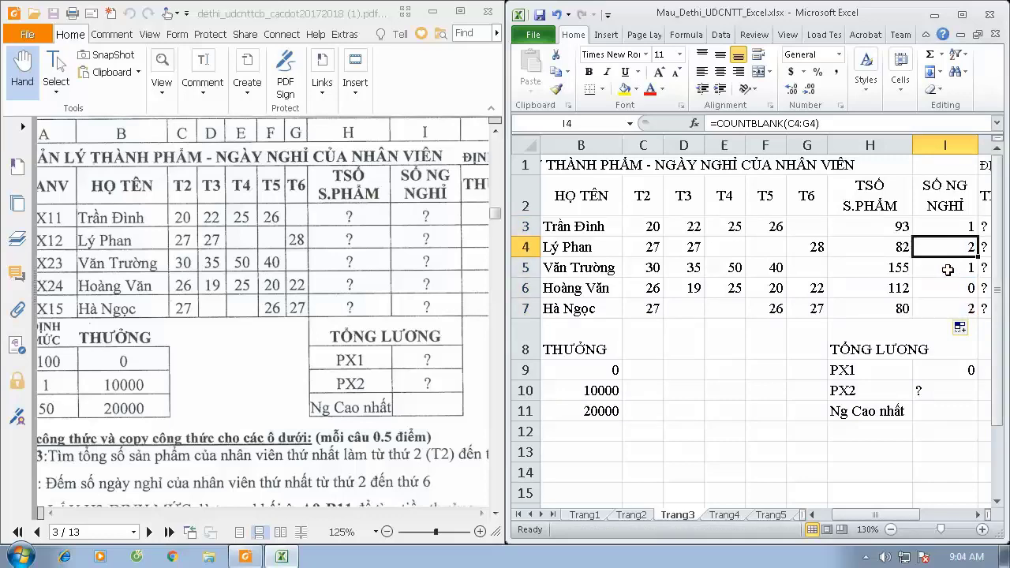
pyautogui.click(947, 269)
pyautogui.click(937, 288)
pyautogui.click(933, 311)
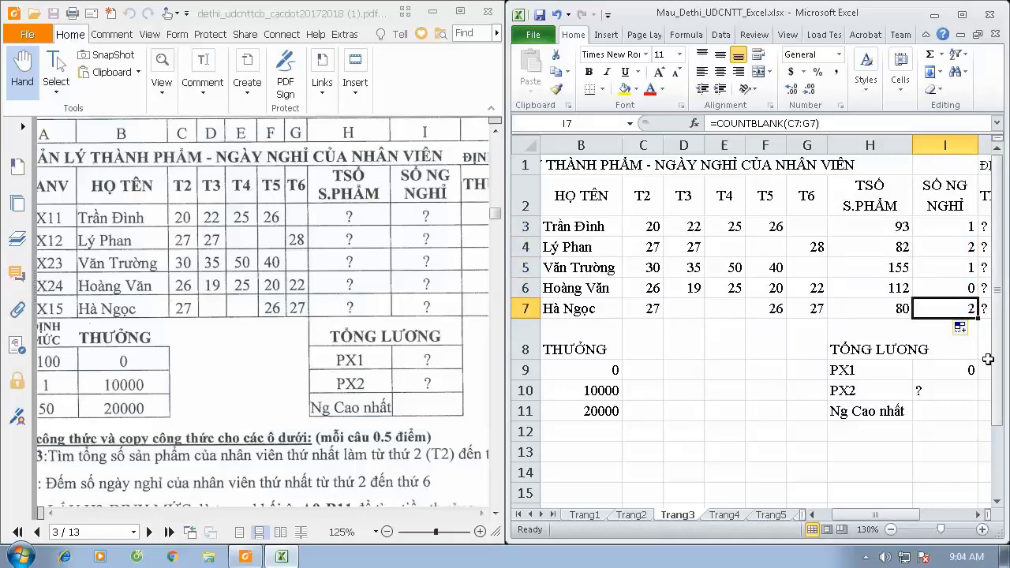
# Read the J3 bonus question in the exam PDF and compare the product totals in column H with the quota in K1.
pyautogui.click(978, 514)
pyautogui.click(979, 515)
pyautogui.click(978, 514)
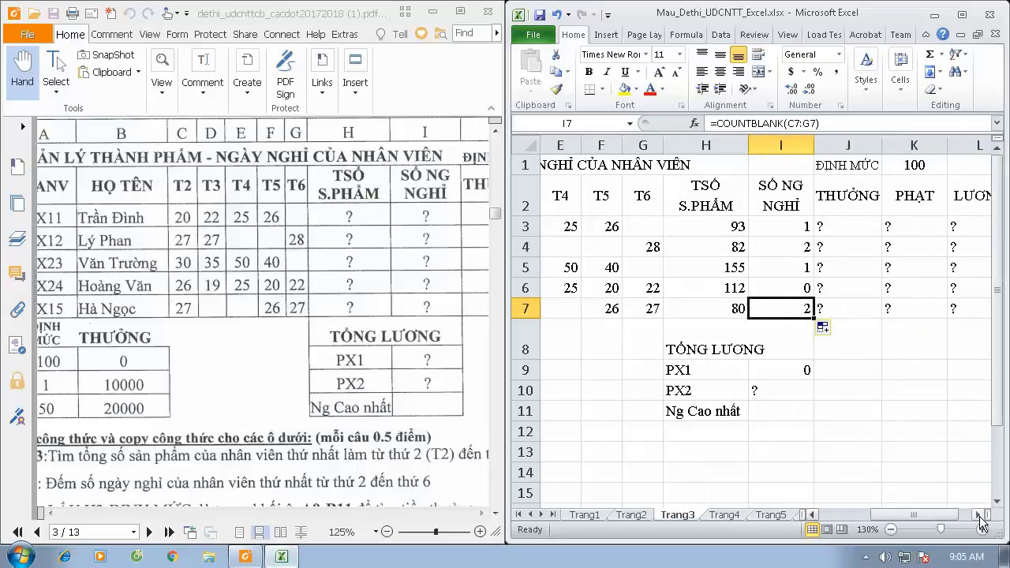
pyautogui.click(850, 230)
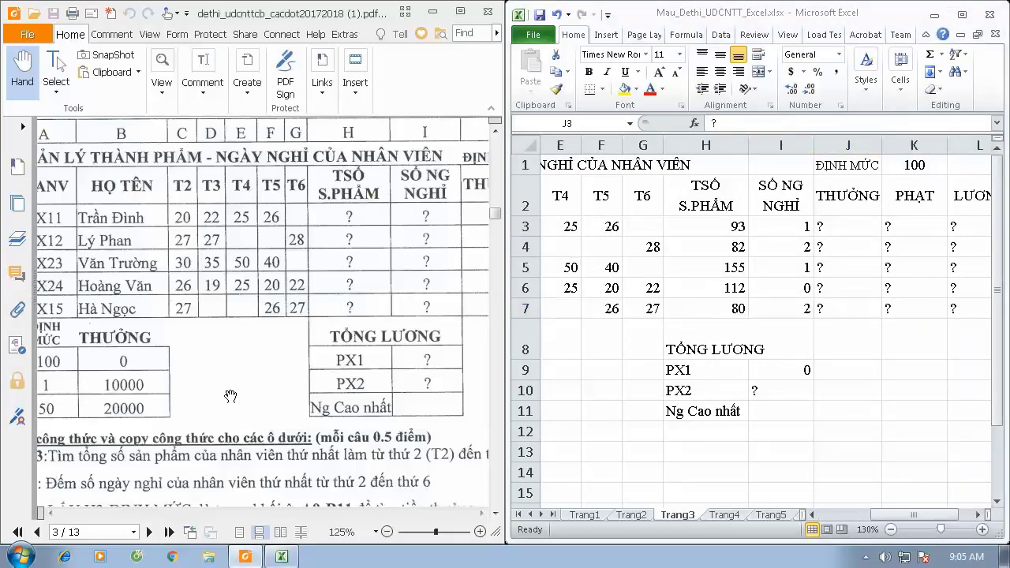
pyautogui.scroll(-5, 260, 209)
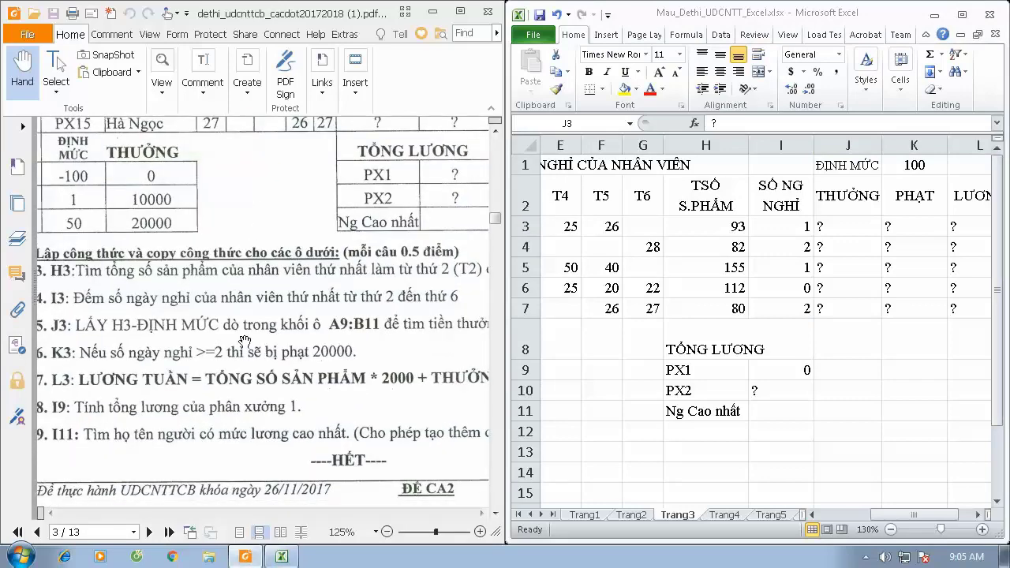
pyautogui.moveTo(253, 339); pyautogui.dragTo(278, 337)
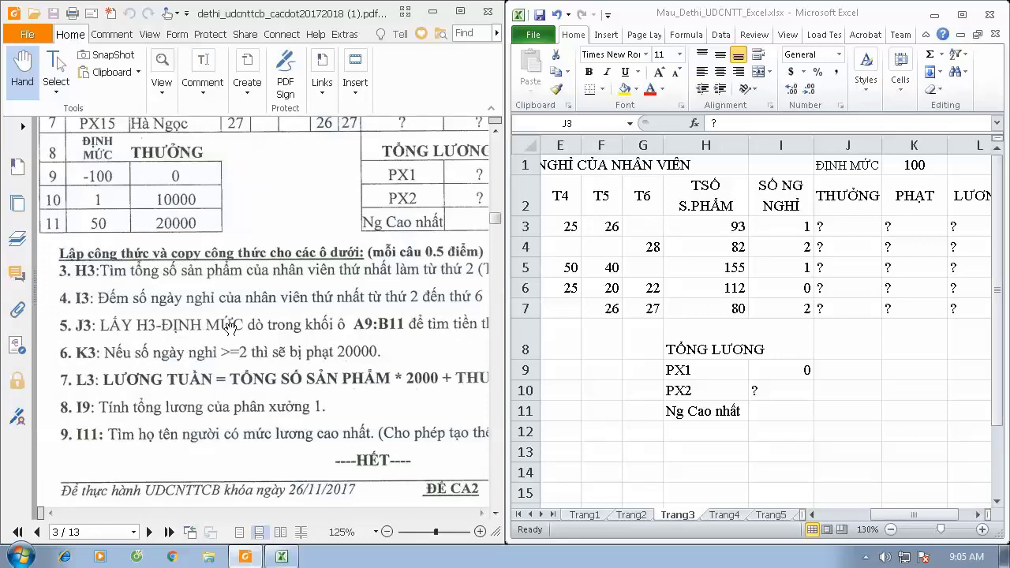
pyautogui.click(722, 227)
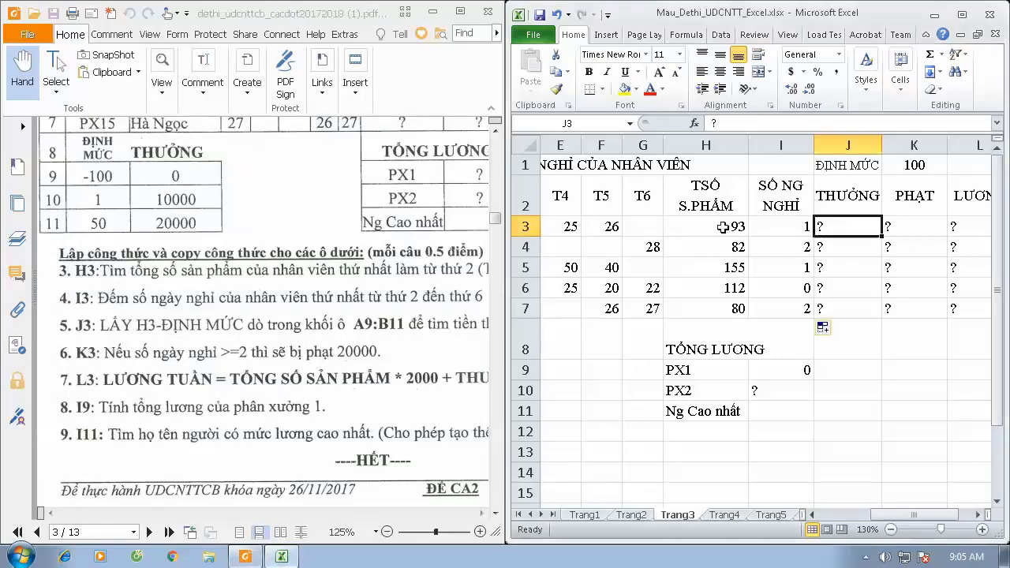
pyautogui.click(722, 228)
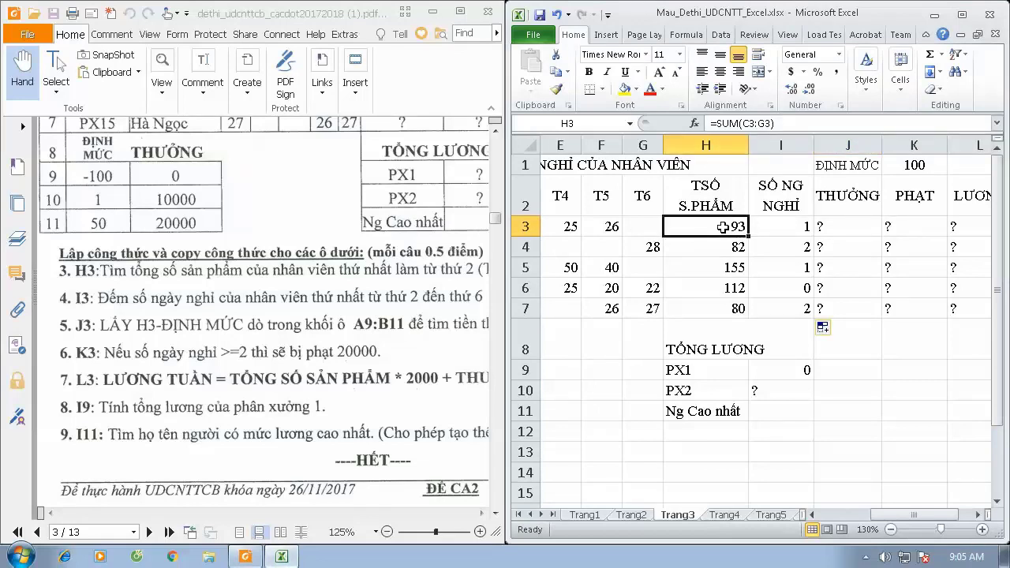
pyautogui.click(911, 161)
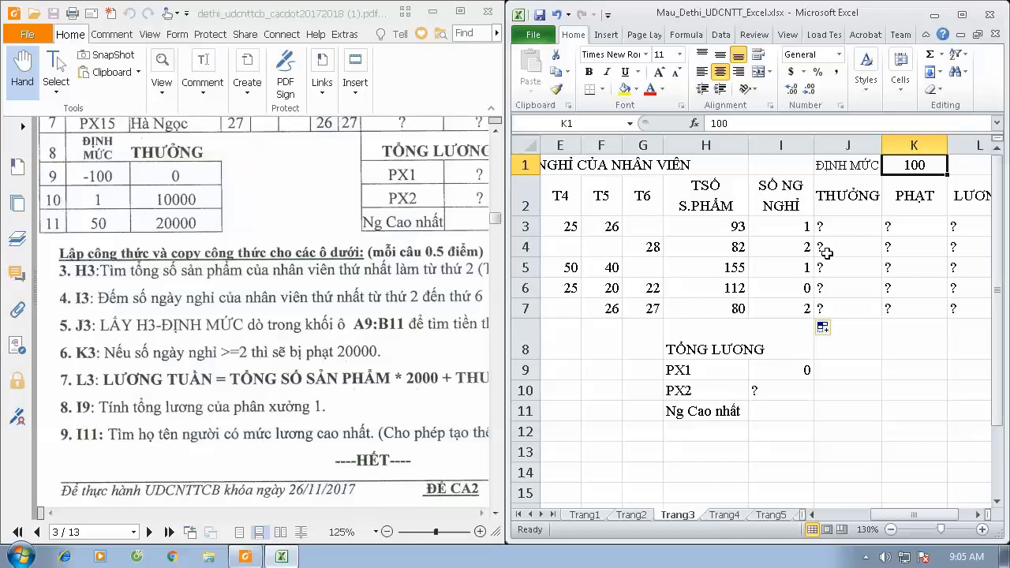
pyautogui.click(719, 227)
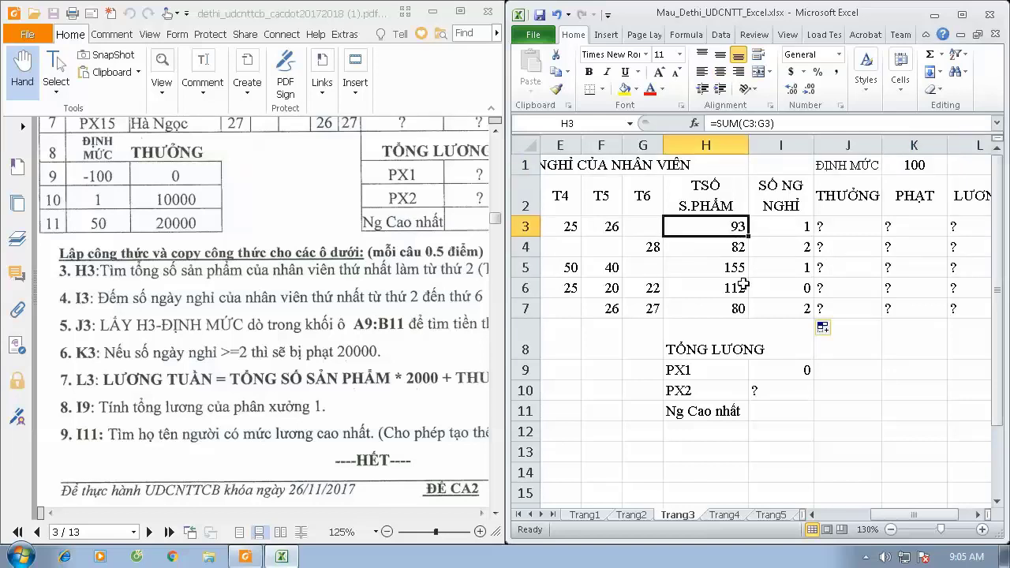
pyautogui.click(721, 273)
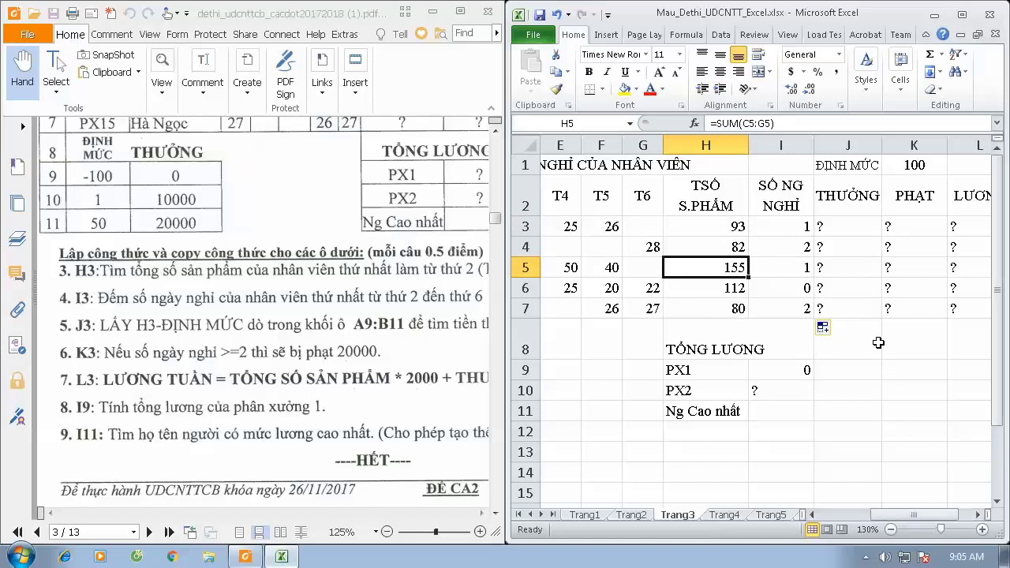
pyautogui.click(925, 163)
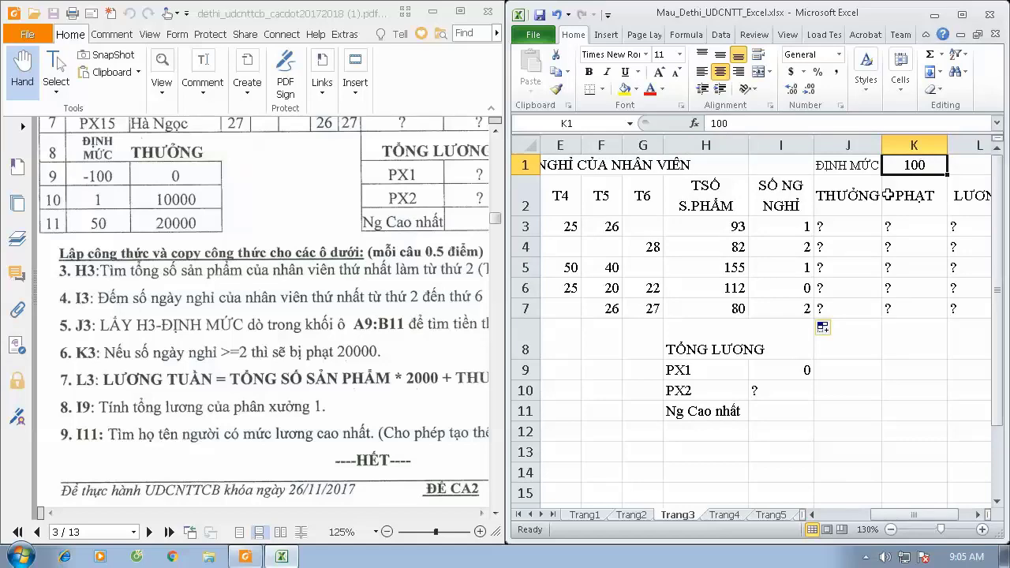
# Examine the quota thresholds and bonus amounts in the lookup table A9:B11.
pyautogui.click(832, 516)
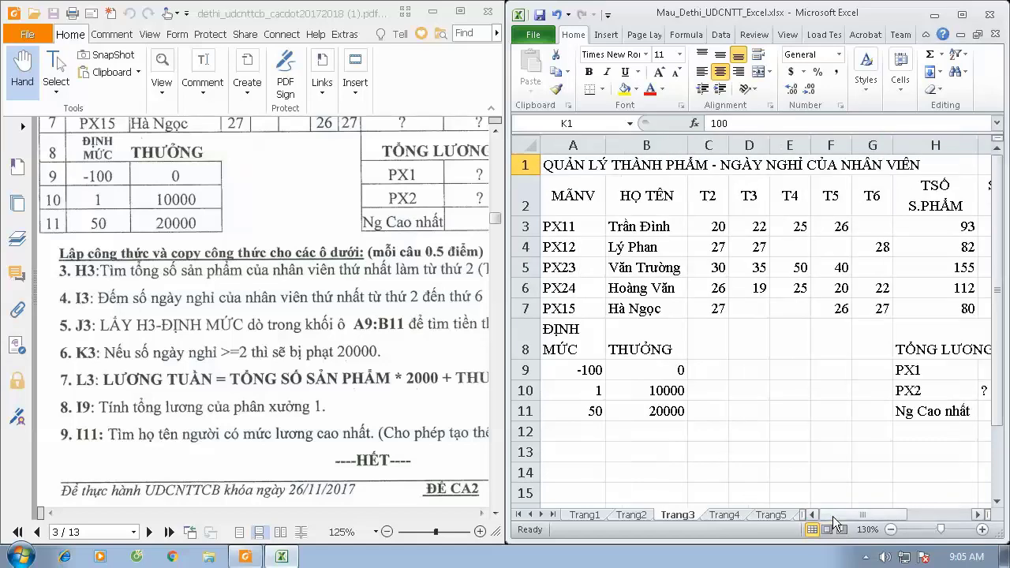
pyautogui.click(594, 412)
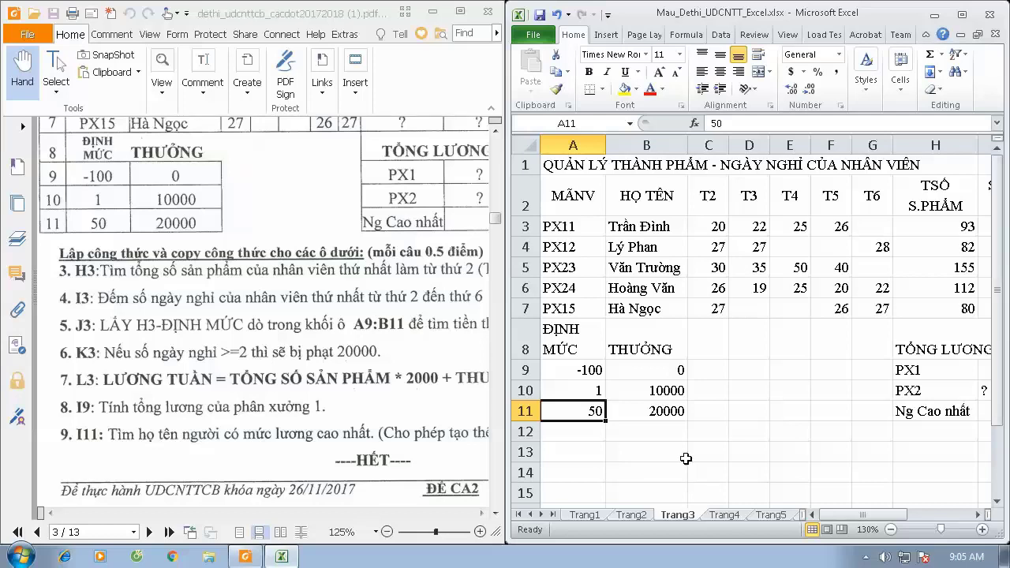
pyautogui.click(665, 412)
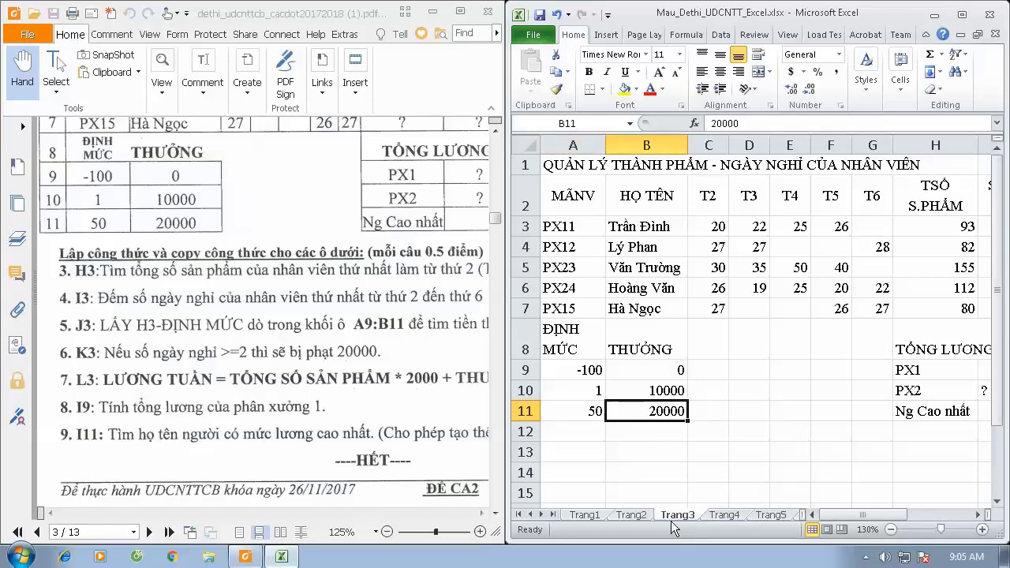
pyautogui.click(583, 394)
pyautogui.click(590, 412)
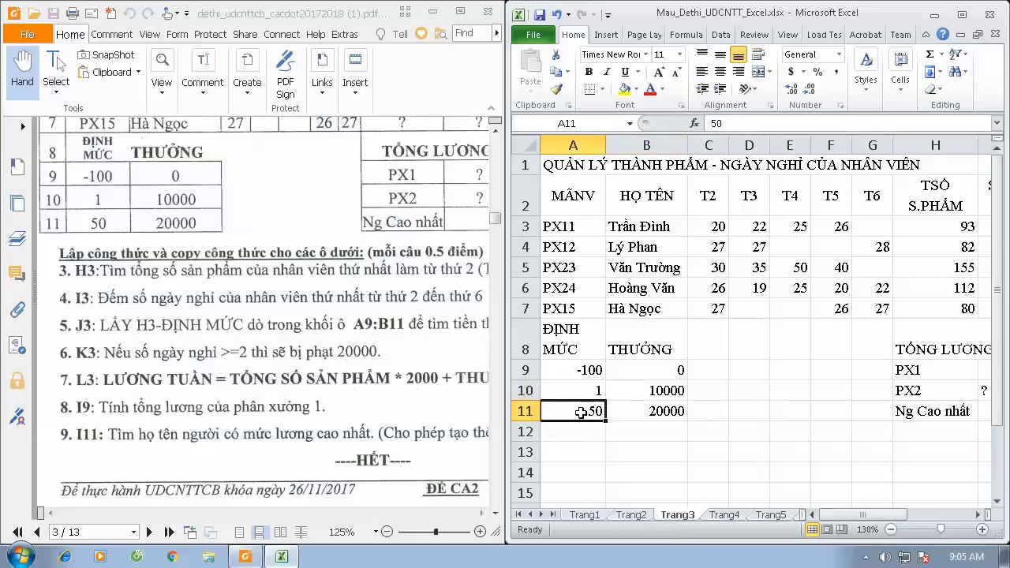
# Match each quota threshold in A9:A11 with its bonus amount in B9:B11.
pyautogui.click(653, 393)
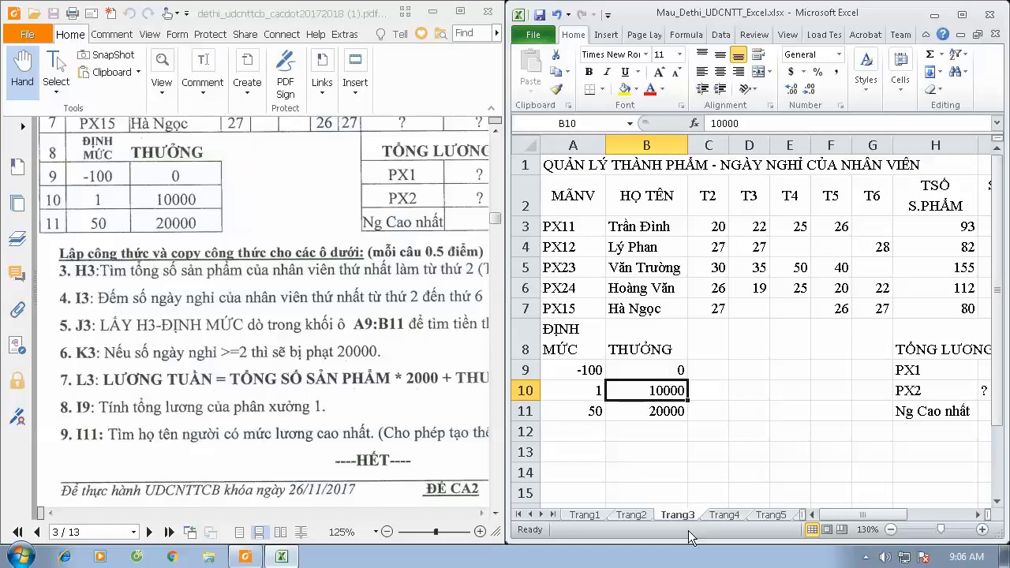
pyautogui.click(570, 388)
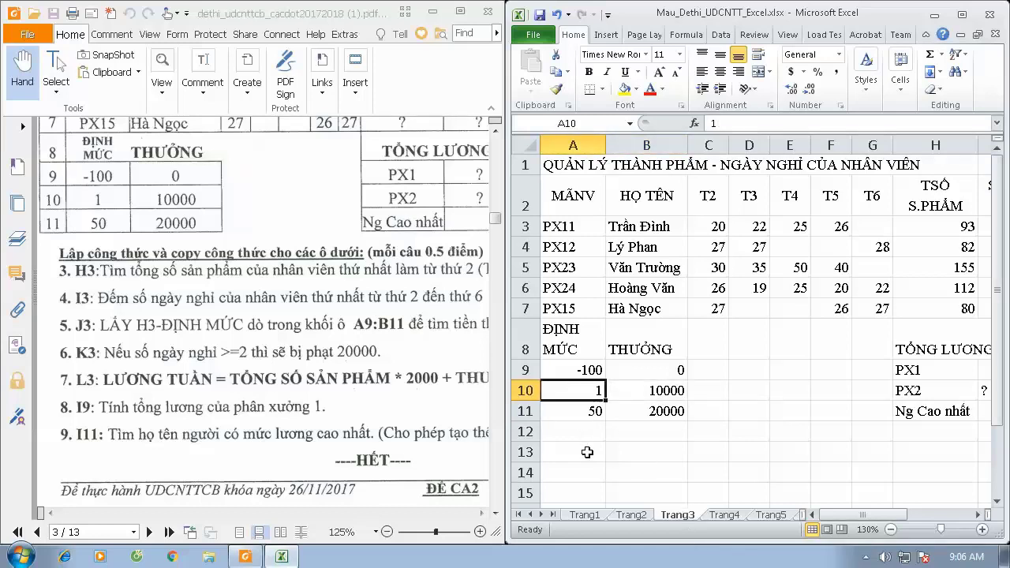
pyautogui.click(666, 371)
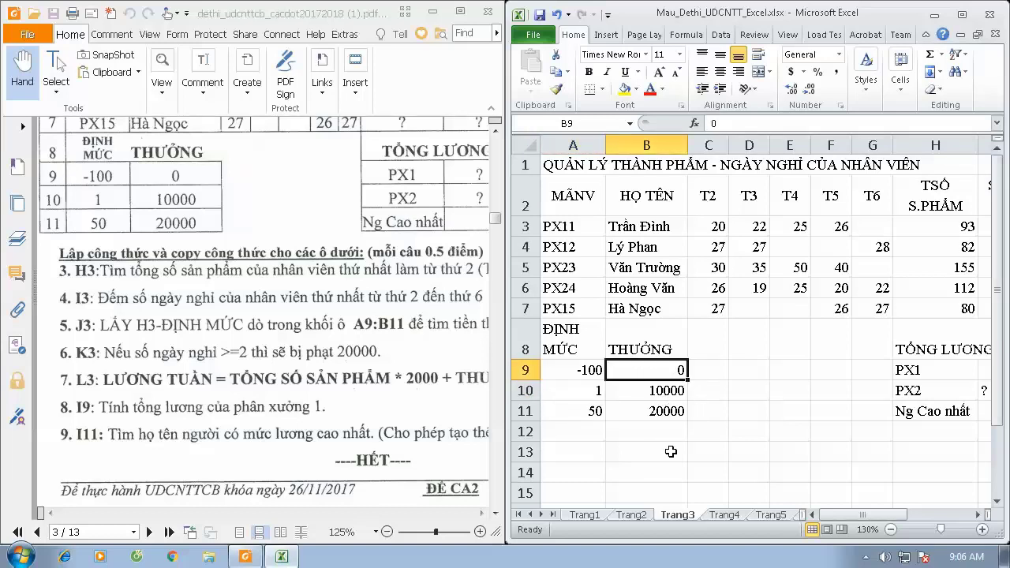
pyautogui.moveTo(572, 368); pyautogui.dragTo(652, 408)
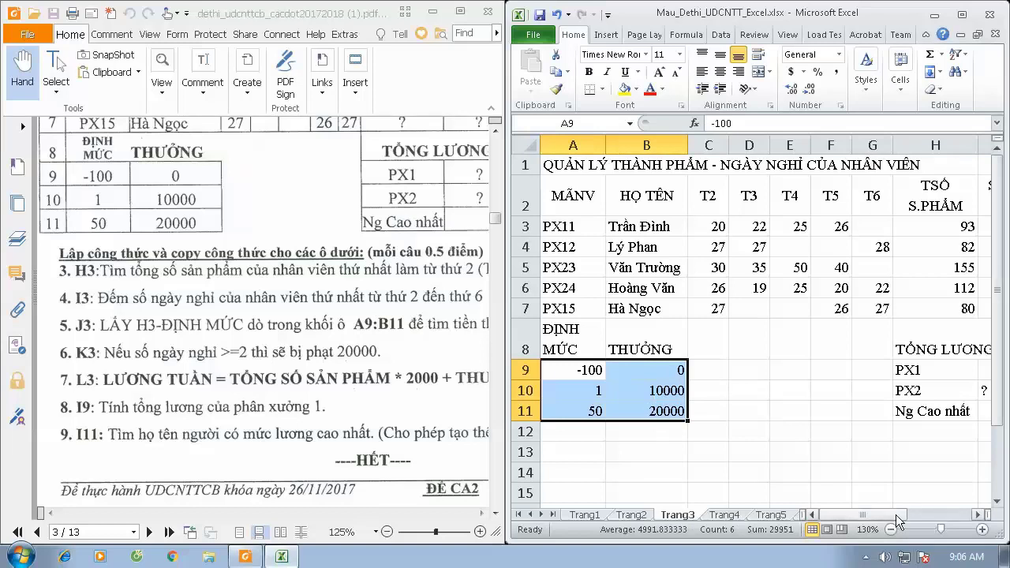
pyautogui.click(636, 386)
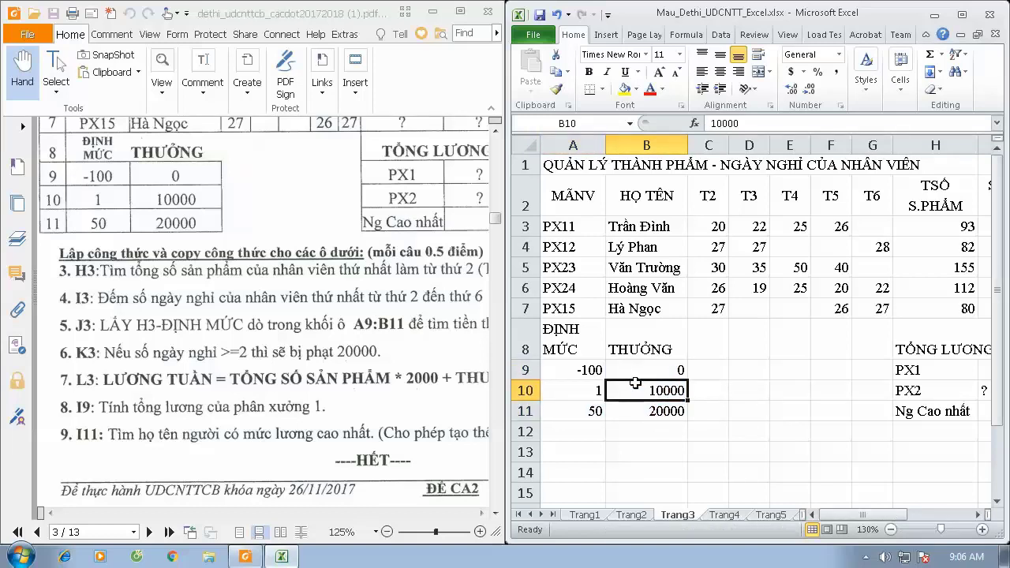
pyautogui.click(568, 369)
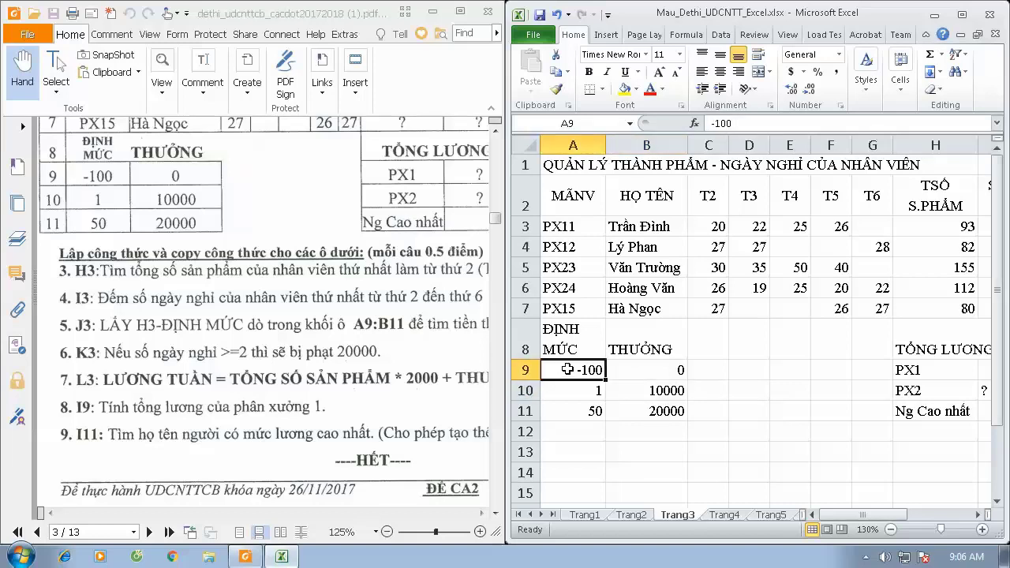
# Calculate the first employee's difference from the quota in helper cell M3 with =H3-$K$1.
pyautogui.click(978, 515)
pyautogui.click(979, 515)
pyautogui.click(979, 515)
pyautogui.click(979, 515)
pyautogui.click(979, 516)
pyautogui.click(979, 515)
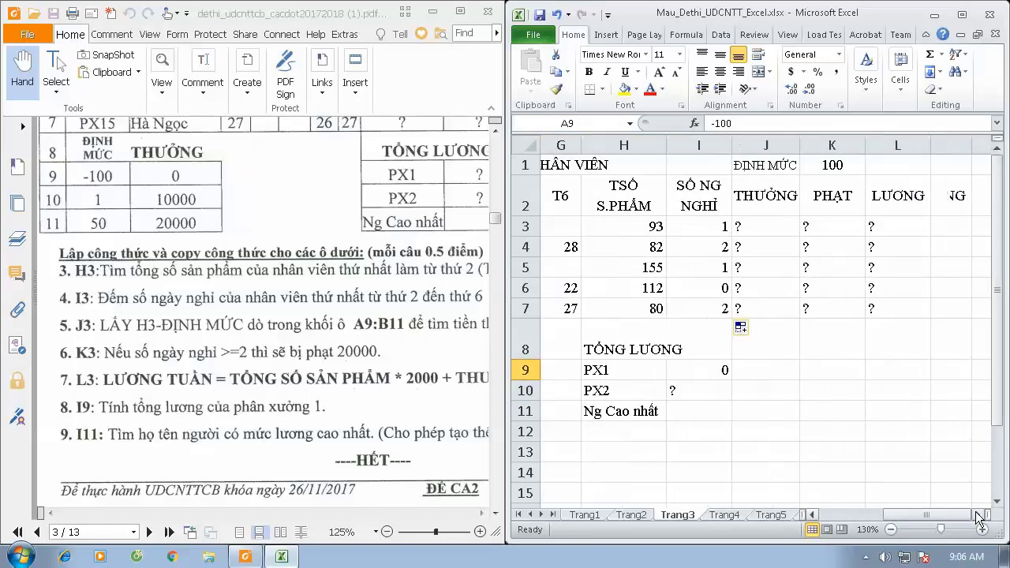
pyautogui.click(783, 233)
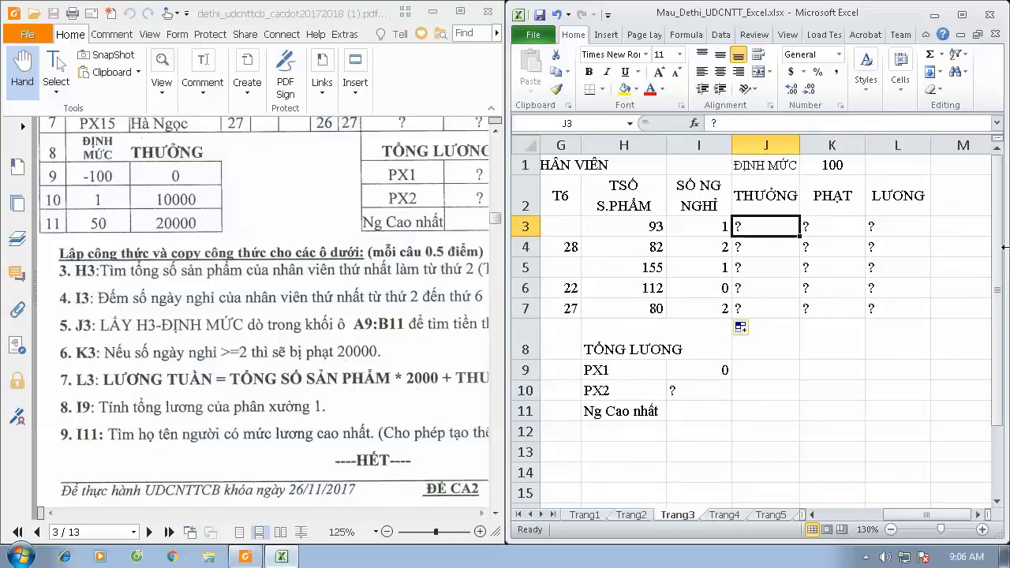
pyautogui.click(964, 230)
pyautogui.write('=')
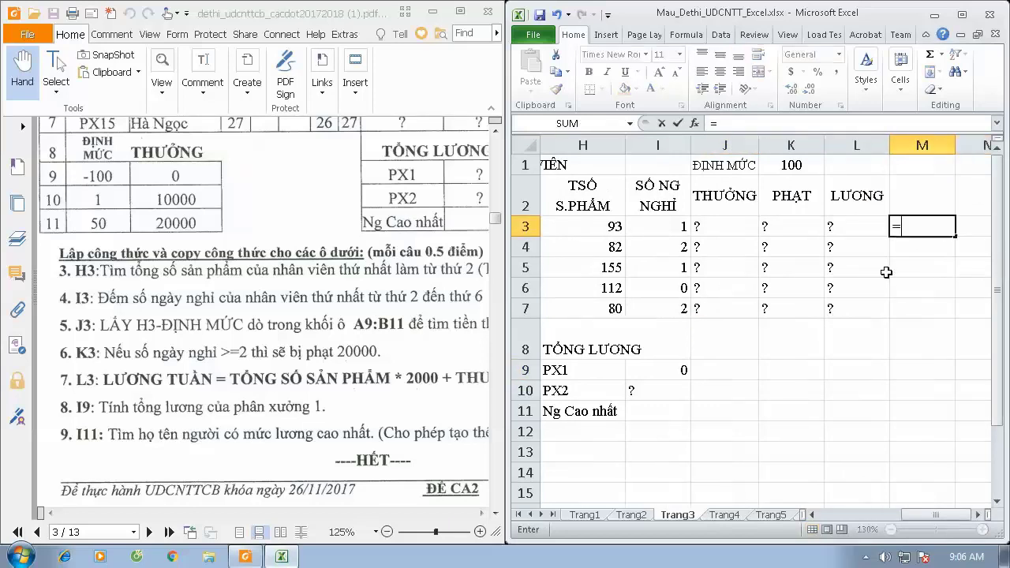
pyautogui.click(595, 231)
pyautogui.write('-')
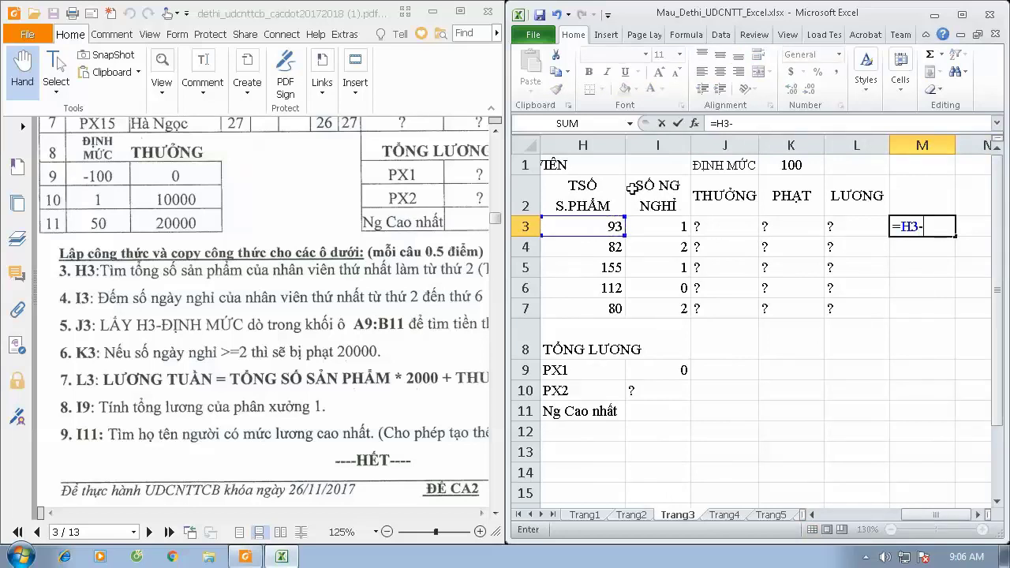
pyautogui.click(799, 167)
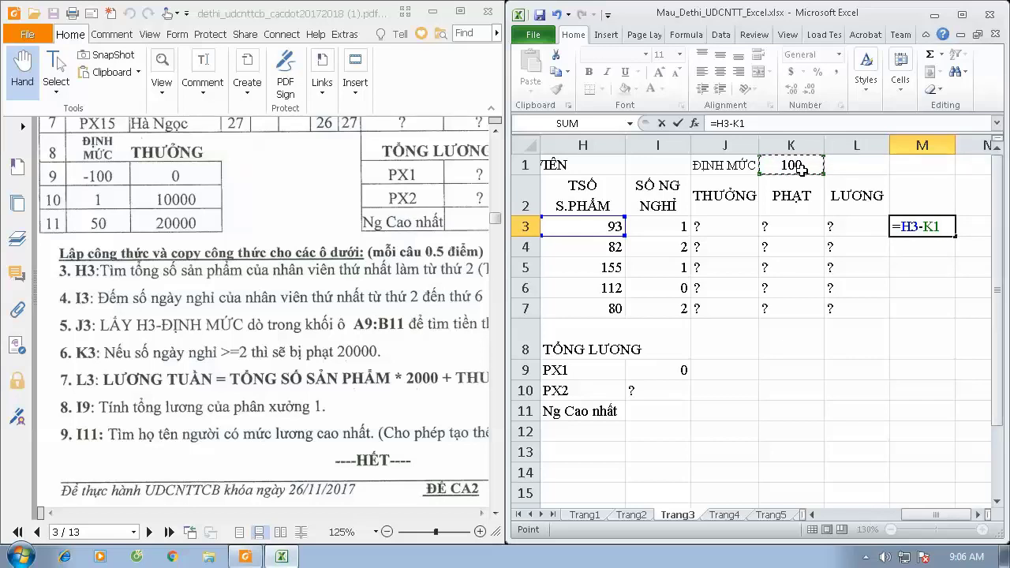
pyautogui.press('F4')
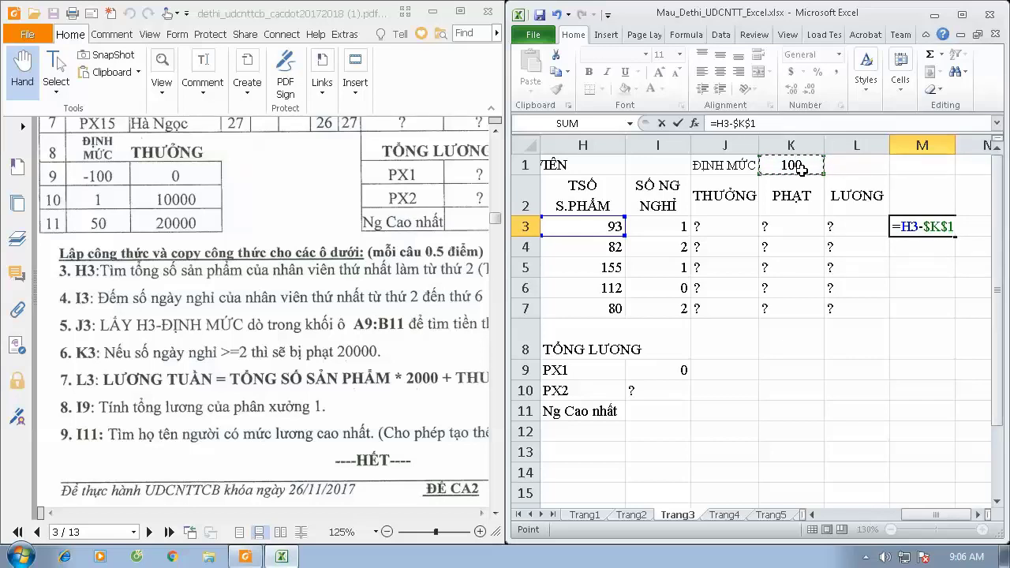
pyautogui.press('Return')
# Fill the quota difference formula from M3 down to M7 and check each employee's result.
pyautogui.click(947, 223)
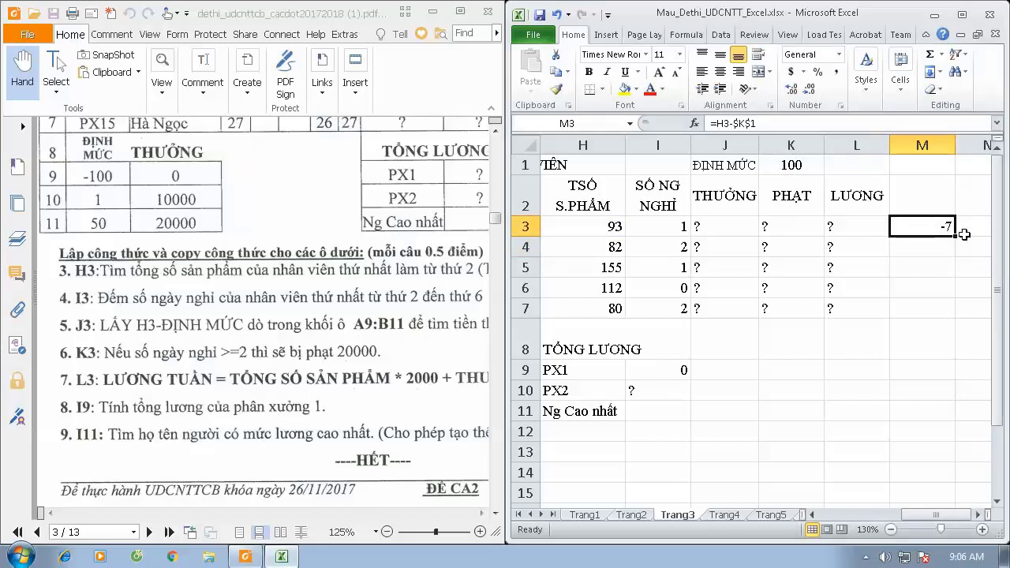
pyautogui.moveTo(955, 236); pyautogui.dragTo(951, 319)
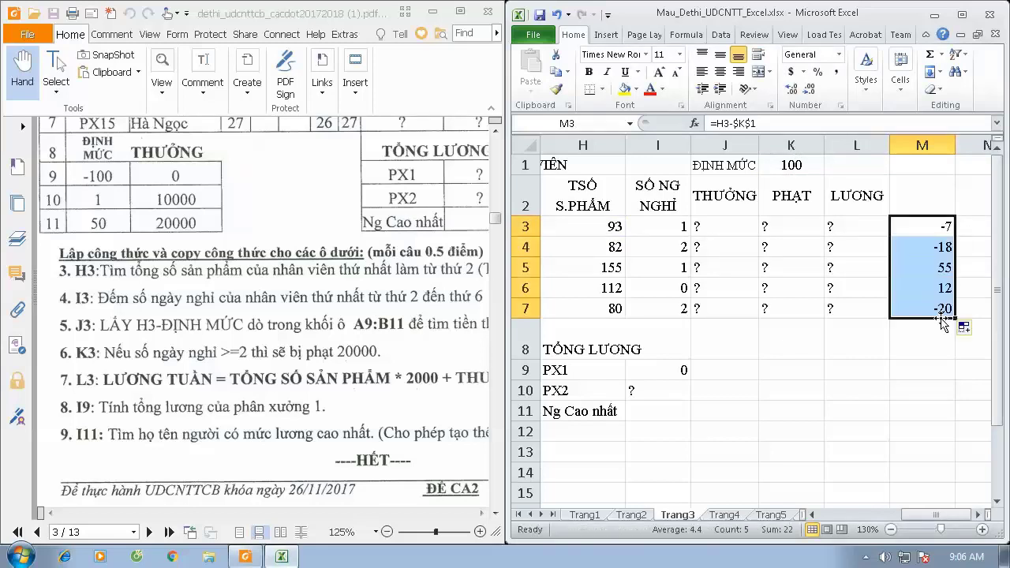
pyautogui.click(921, 224)
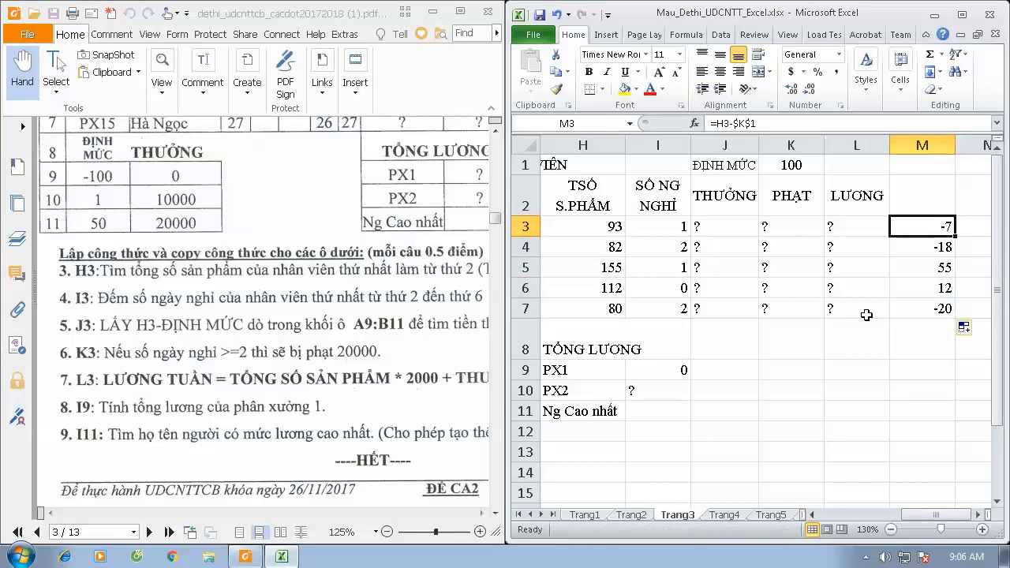
pyautogui.click(917, 249)
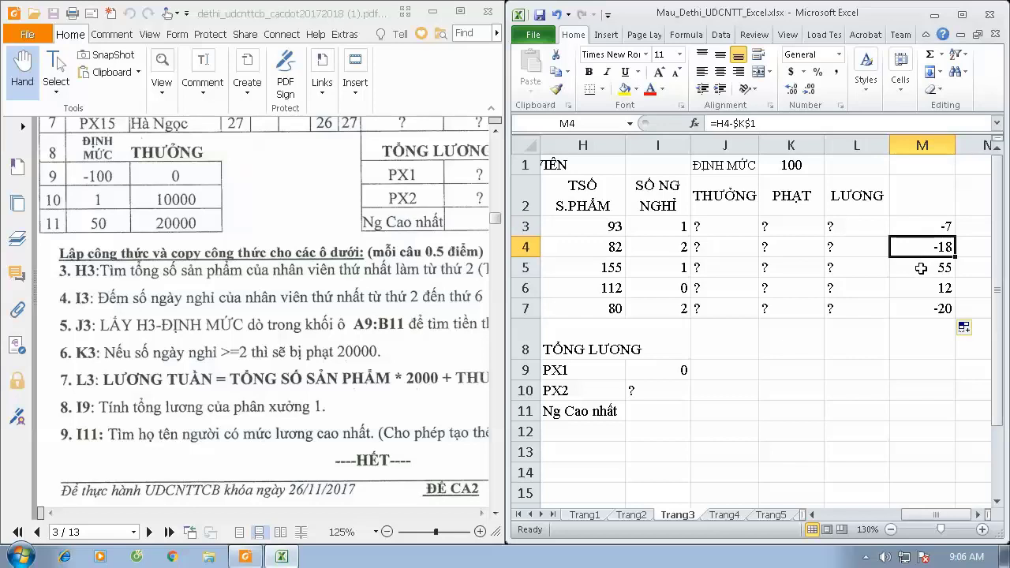
pyautogui.click(920, 268)
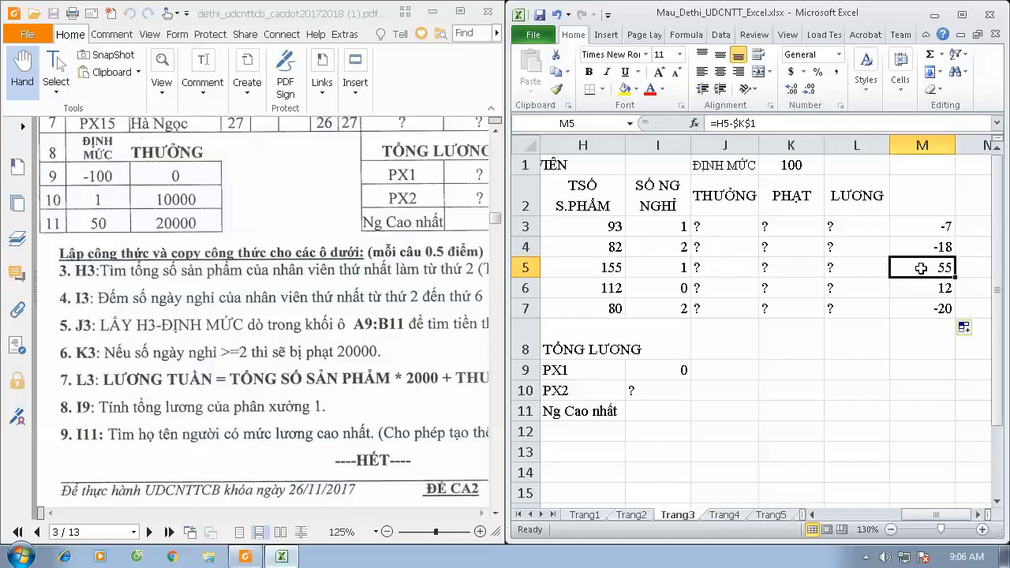
pyautogui.click(918, 291)
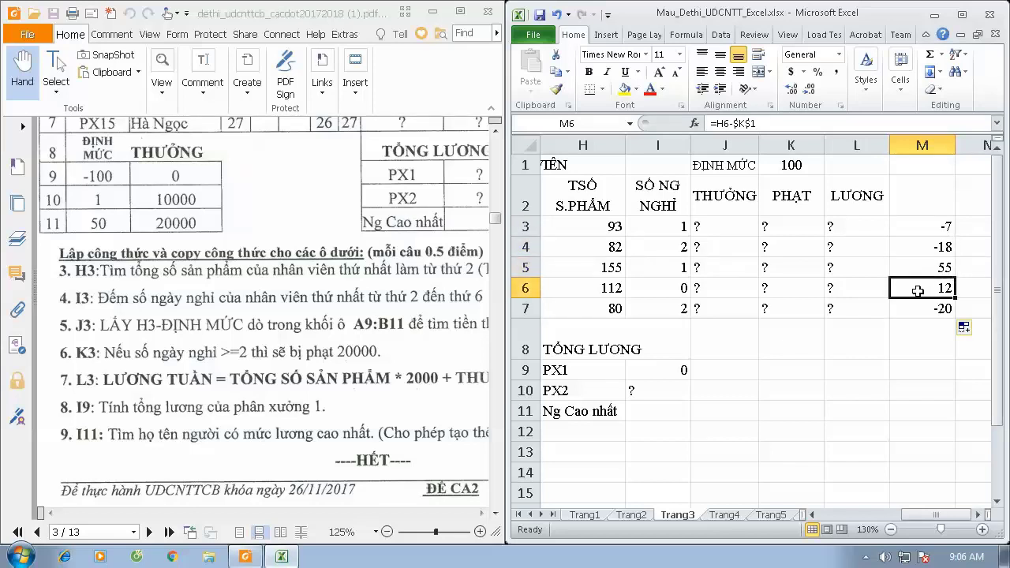
pyautogui.click(924, 309)
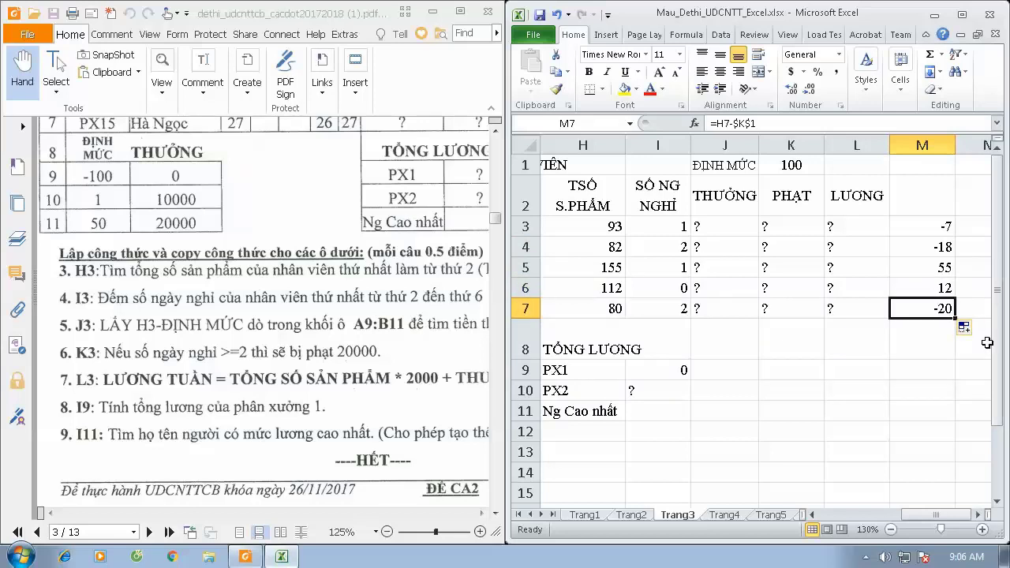
pyautogui.moveTo(929, 226); pyautogui.dragTo(905, 305)
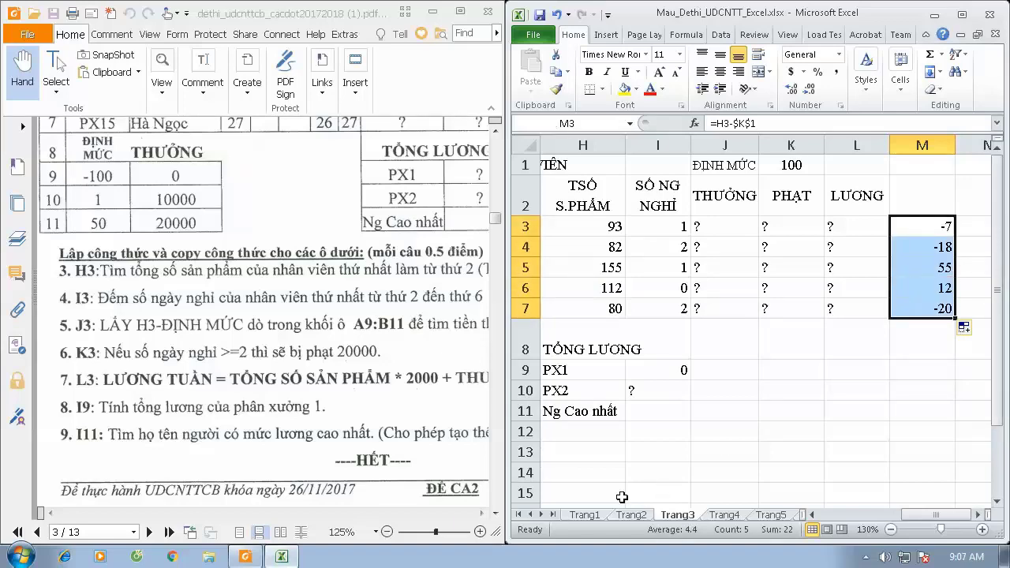
# Maximize the workbook window and compare the differences in M3:M7 with the bonus thresholds in A9:B11.
pyautogui.click(957, 19)
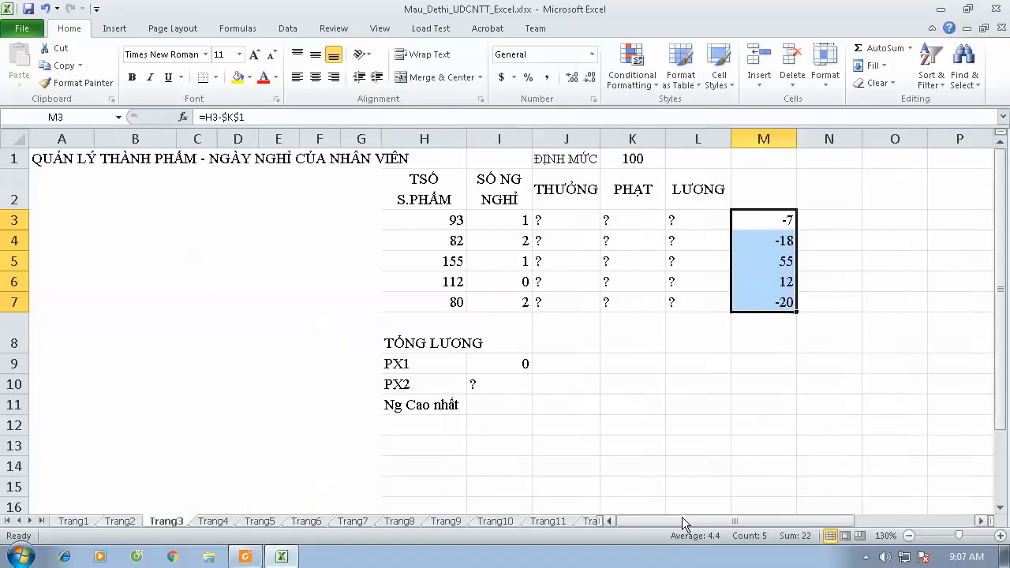
pyautogui.moveTo(80, 368); pyautogui.dragTo(147, 404)
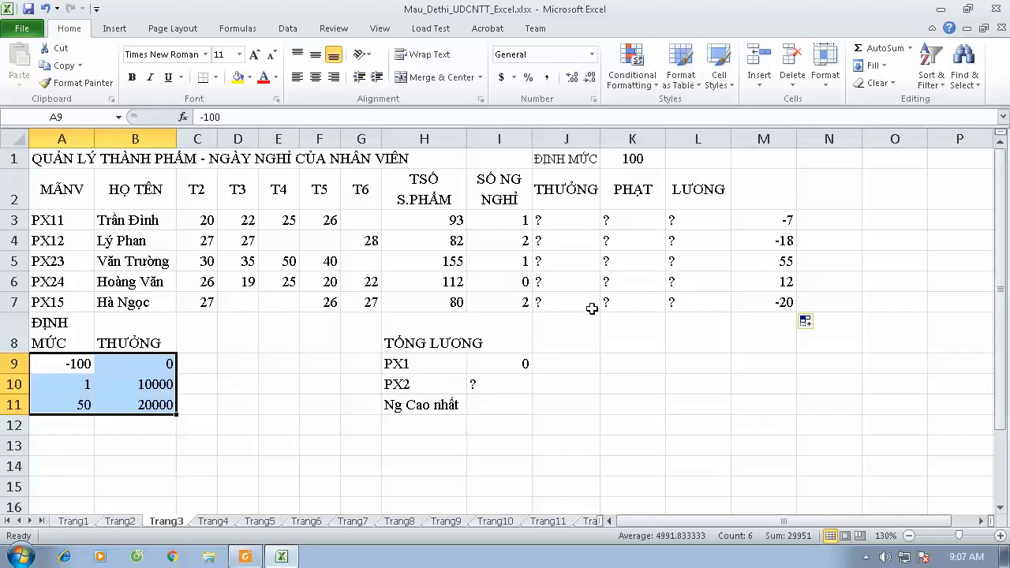
pyautogui.click(771, 243)
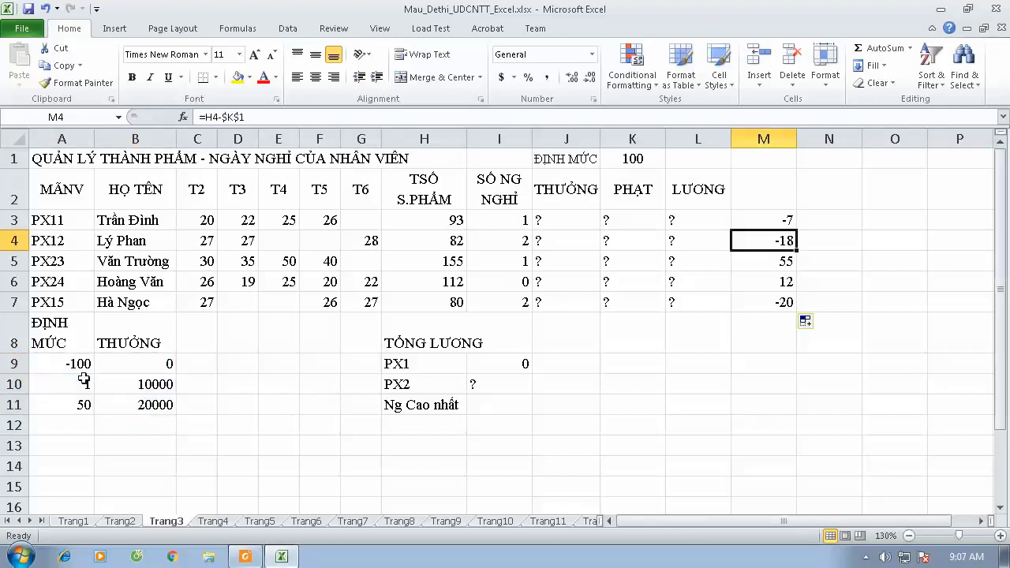
pyautogui.click(786, 261)
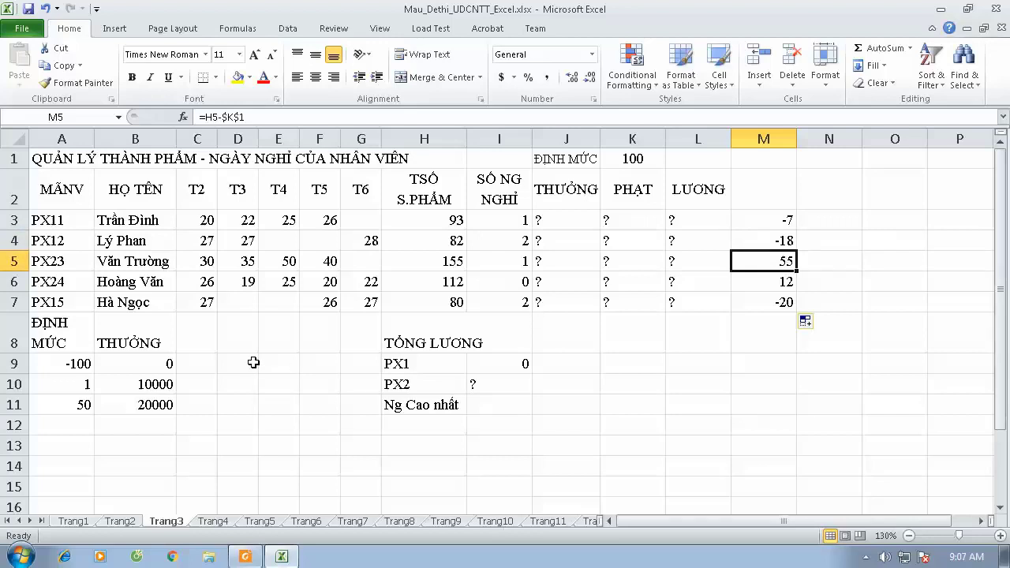
pyautogui.click(752, 276)
pyautogui.click(744, 300)
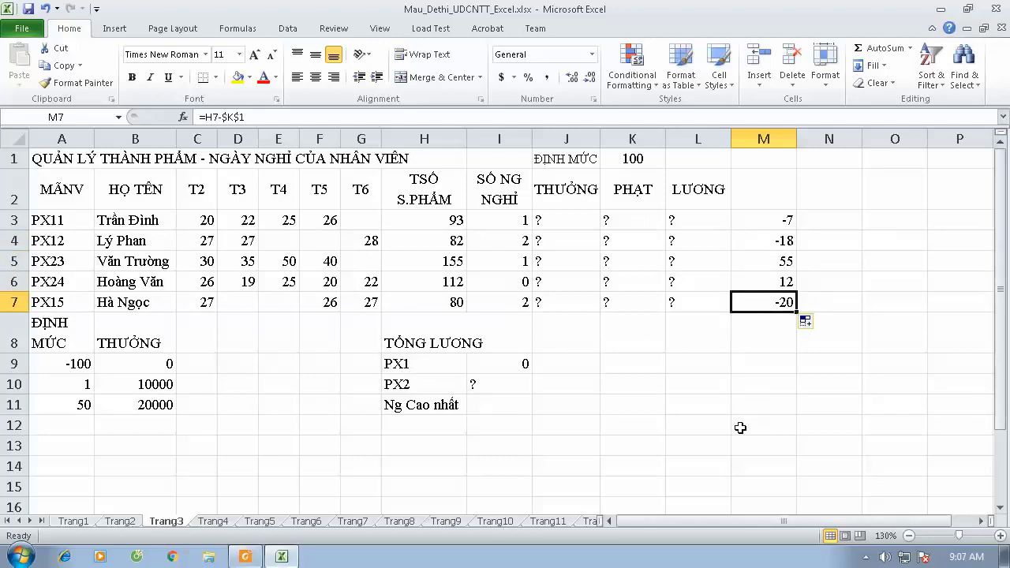
pyautogui.moveTo(780, 214); pyautogui.dragTo(784, 299)
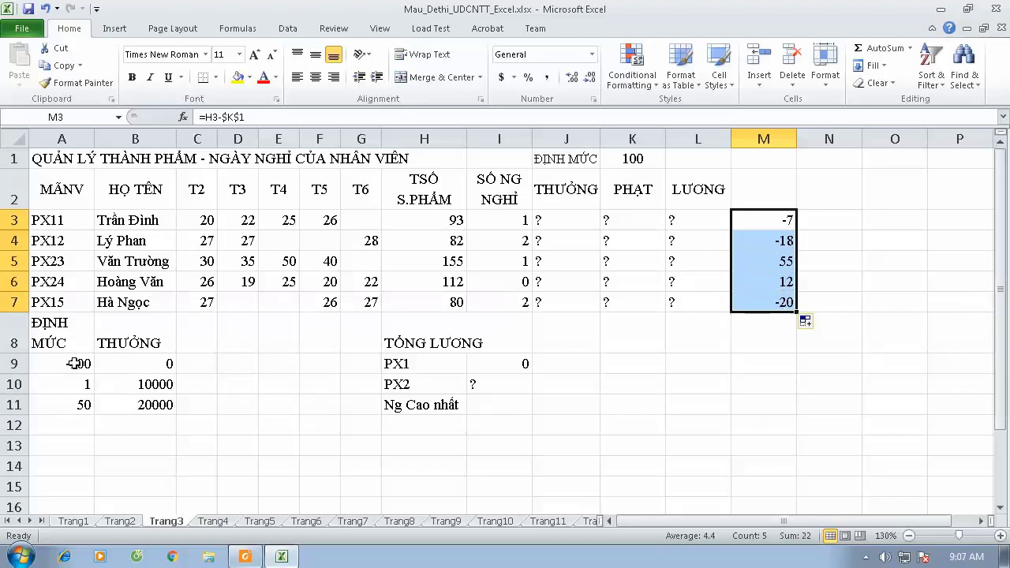
pyautogui.moveTo(71, 362); pyautogui.dragTo(121, 399)
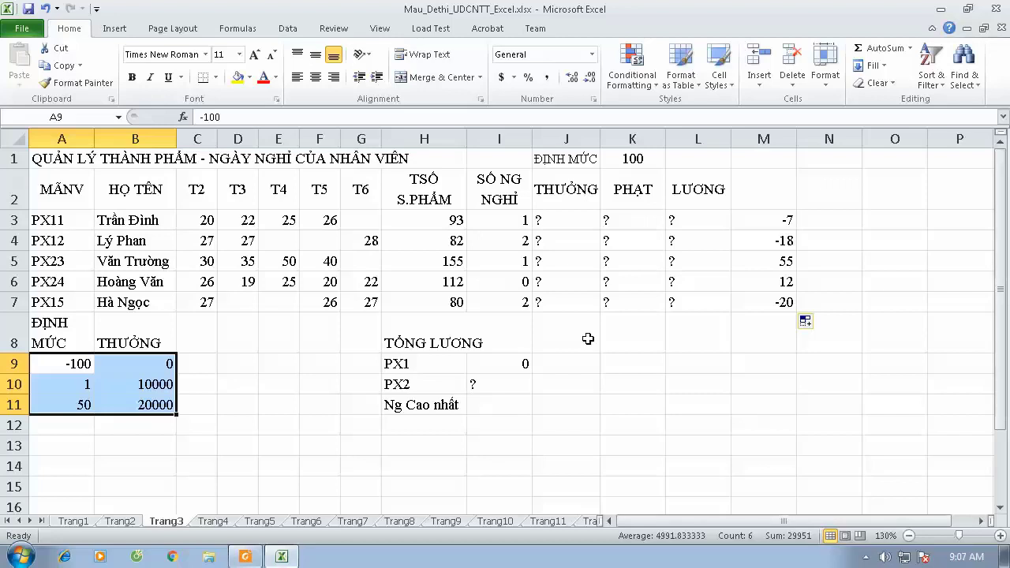
# Start a VLOOKUP formula for the first employee's bonus in J3, with H3-$K$1 as the lookup value.
pyautogui.click(562, 219)
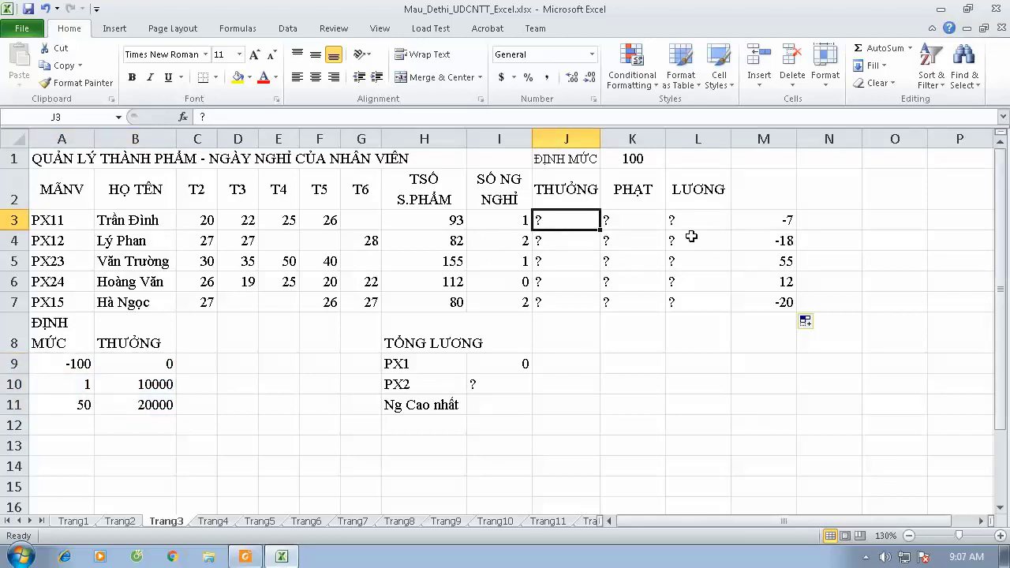
pyautogui.write('=vlokk')
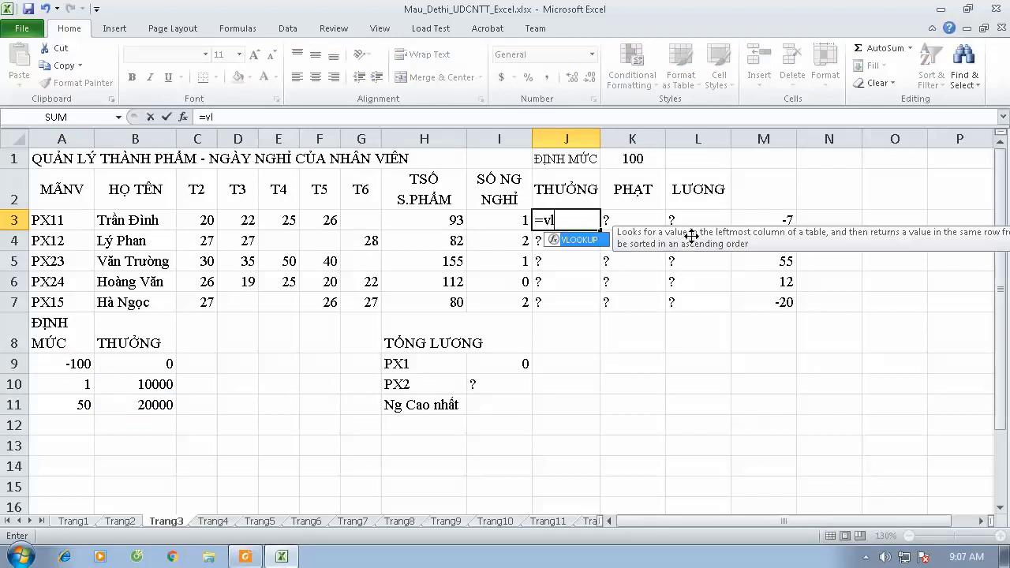
pyautogui.press('BackSpace')
pyautogui.write('okup(')
pyautogui.click(434, 220)
pyautogui.write('-')
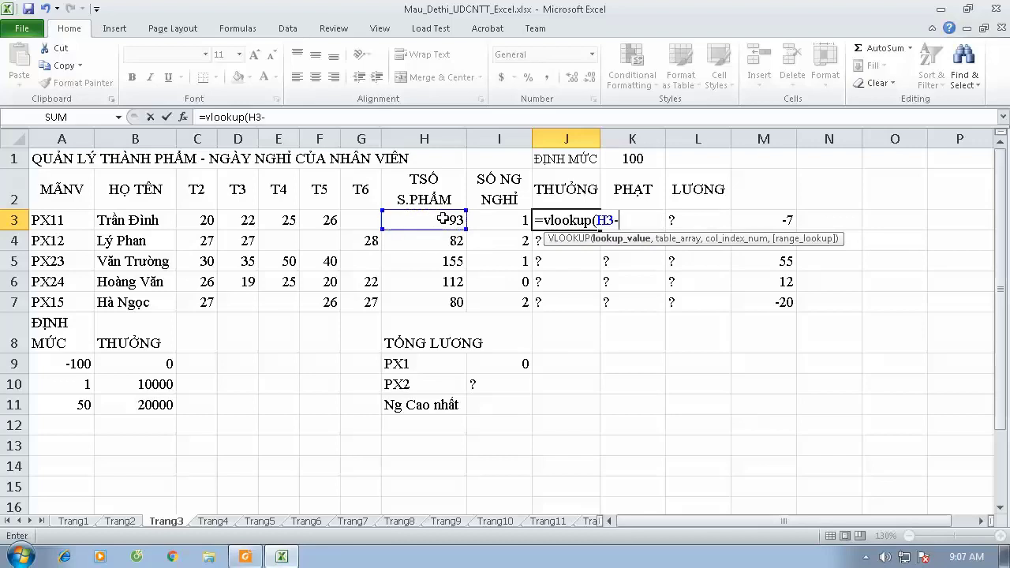
pyautogui.click(637, 158)
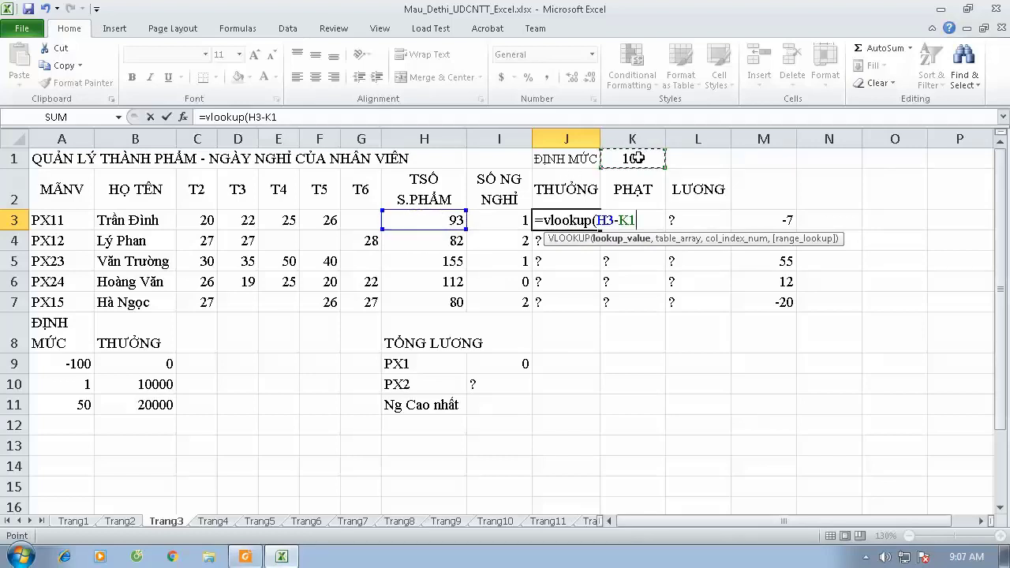
pyautogui.press('F4')
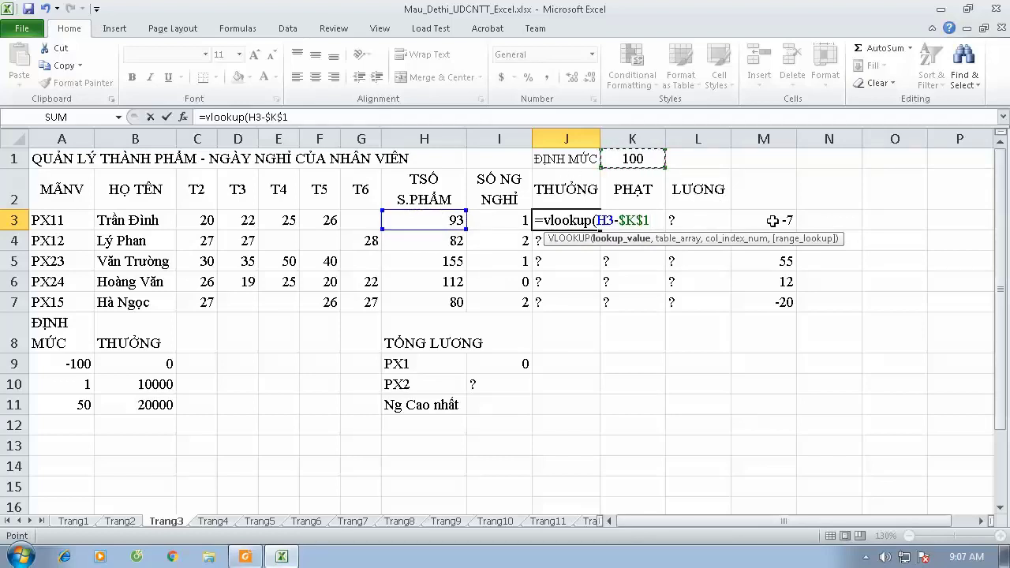
pyautogui.write(',')
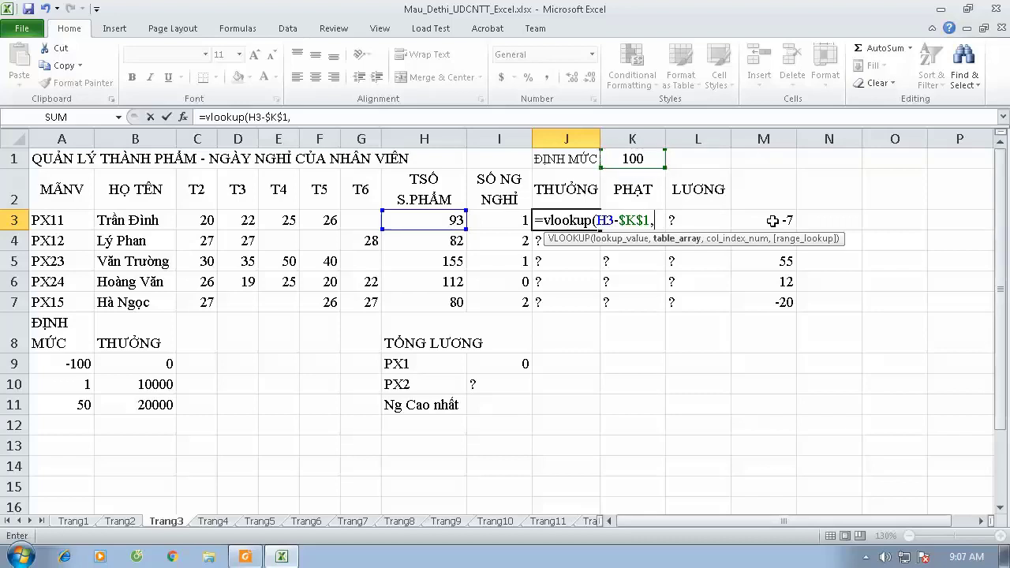
# Complete the J3 lookup with table $A$9:$B$11, column 2 and exact match 0, and fill it down to J7.
pyautogui.moveTo(73, 362); pyautogui.dragTo(126, 408)
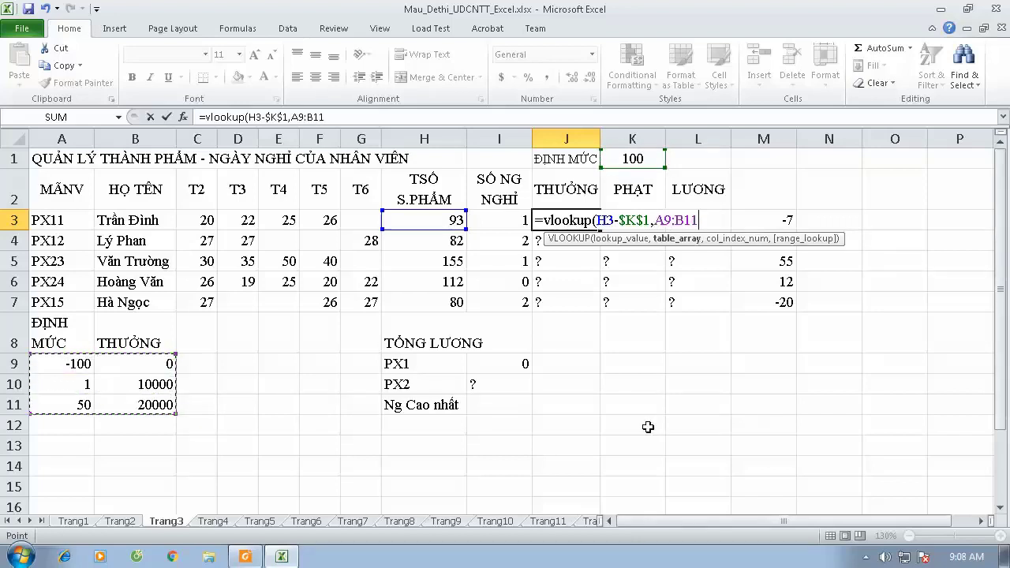
pyautogui.press('F4')
pyautogui.write(',')
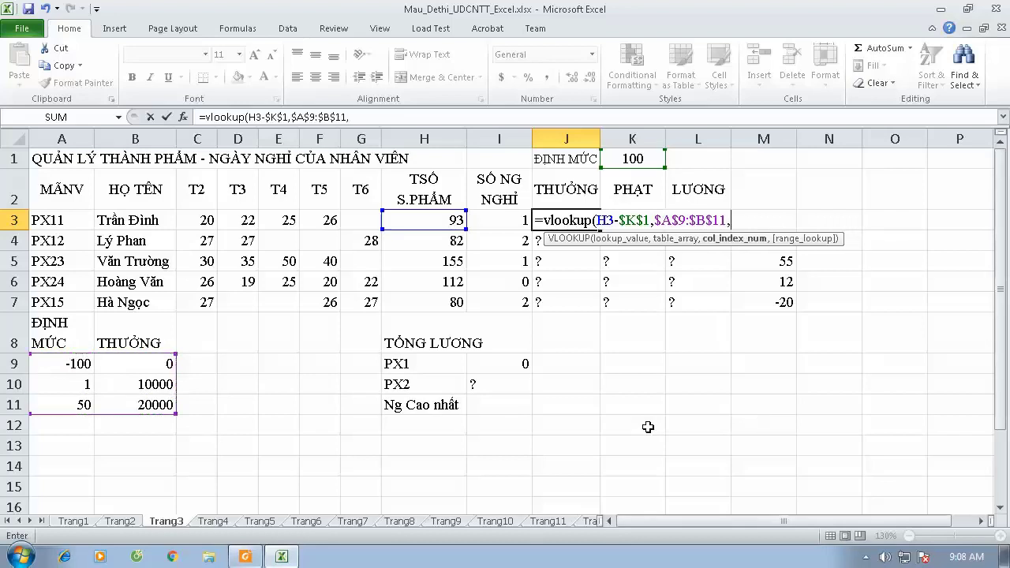
pyautogui.write('2')
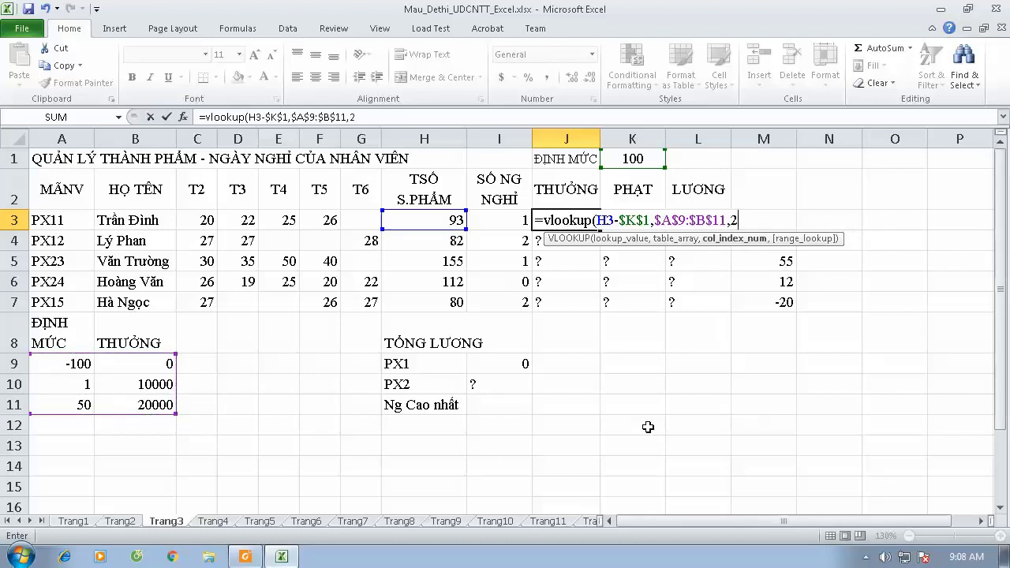
pyautogui.write(',')
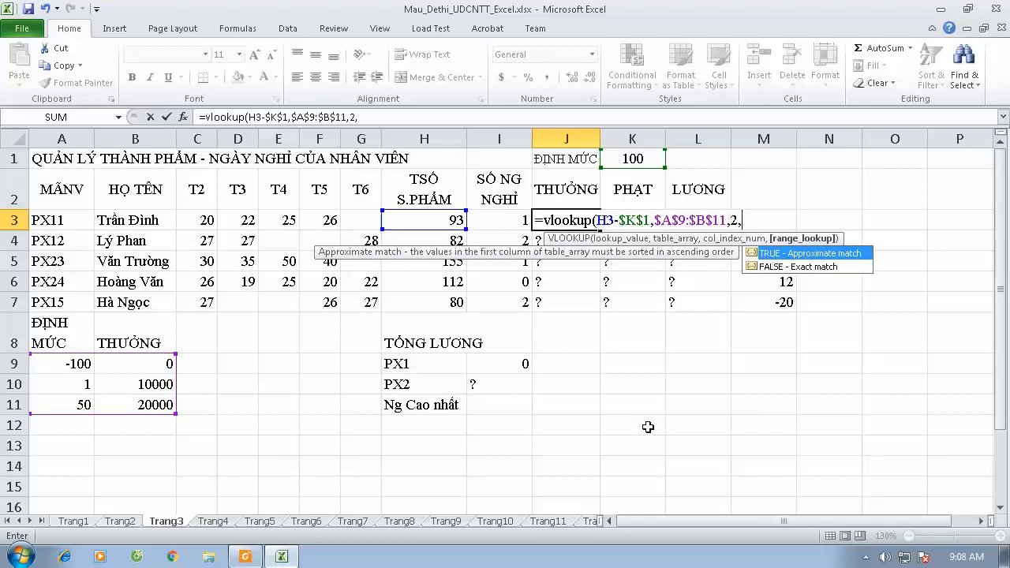
pyautogui.write('0')
pyautogui.press('Return')
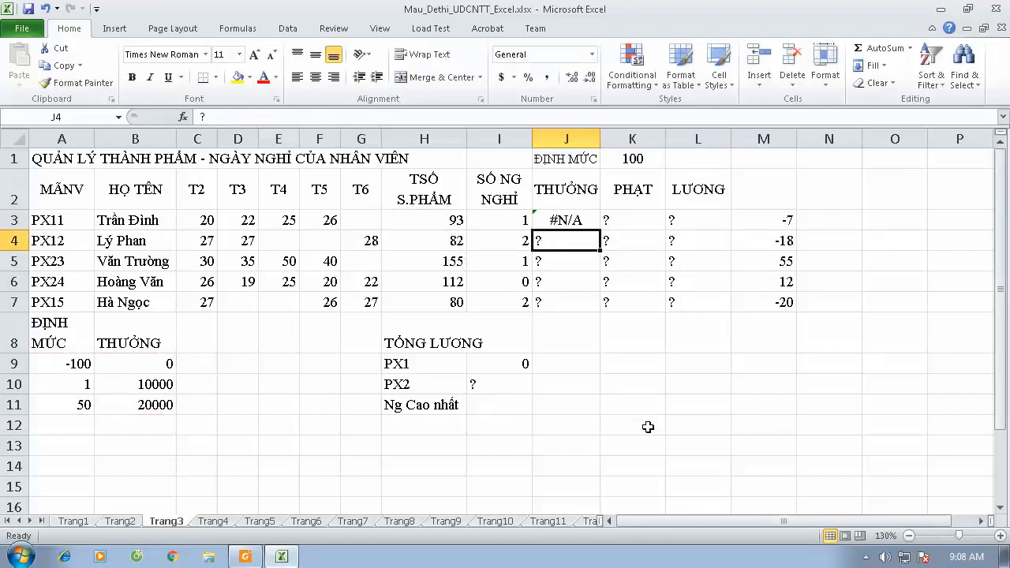
pyautogui.press('Up')
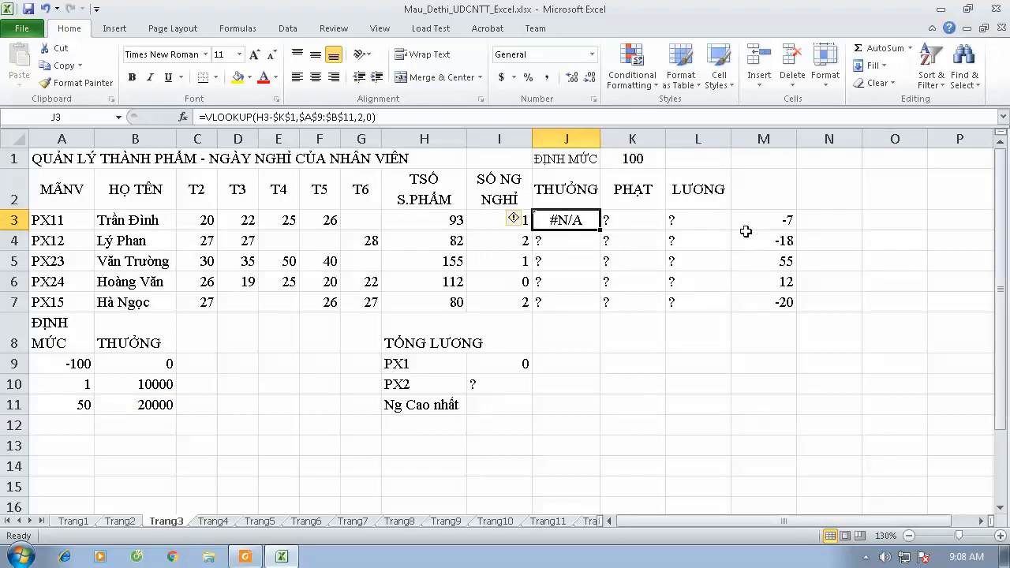
pyautogui.moveTo(600, 231); pyautogui.dragTo(585, 304)
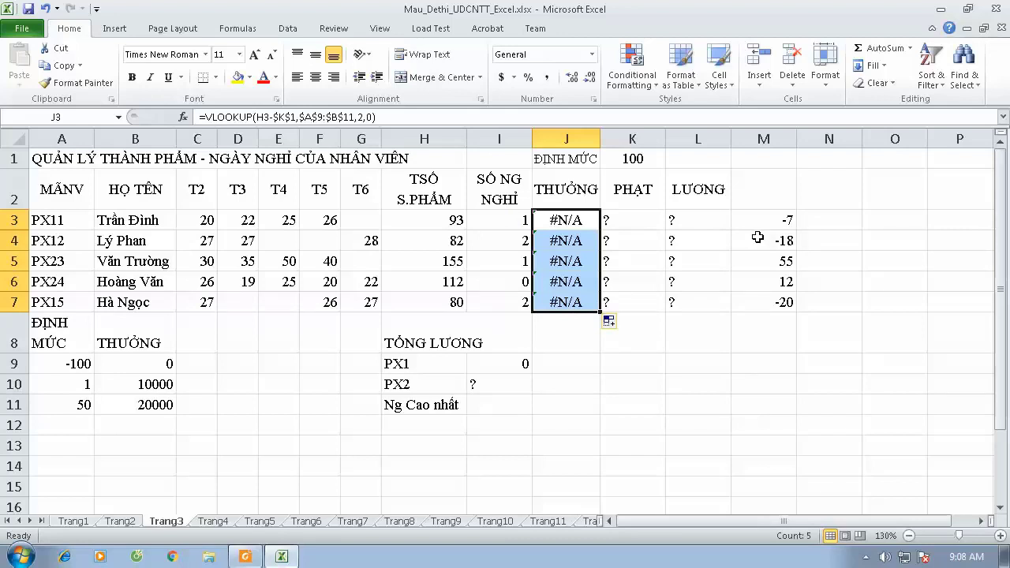
# Change the J3 VLOOKUP match type to approximate (1) and refill the bonus formula down to J7.
pyautogui.click(552, 219)
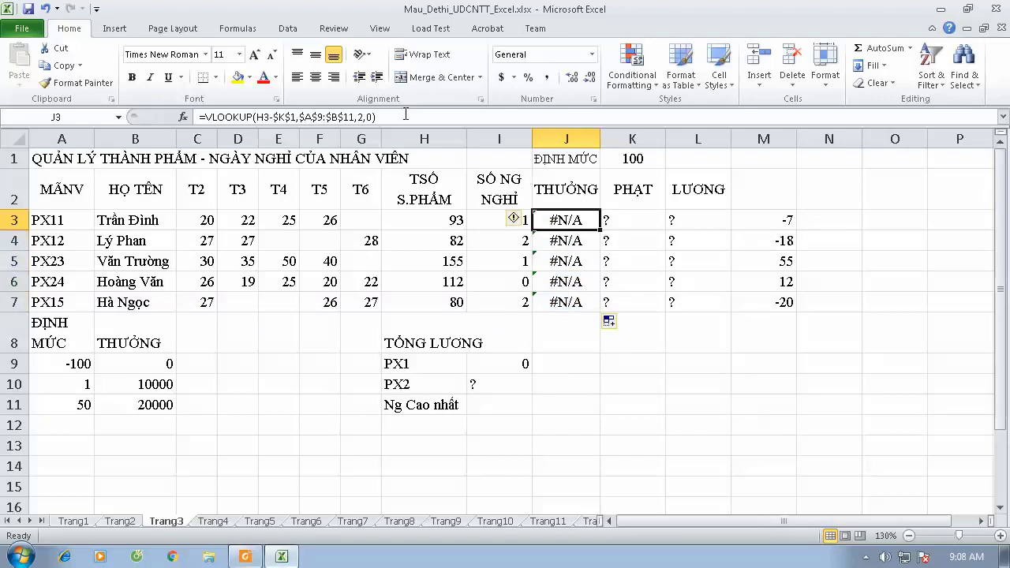
pyautogui.click(376, 117)
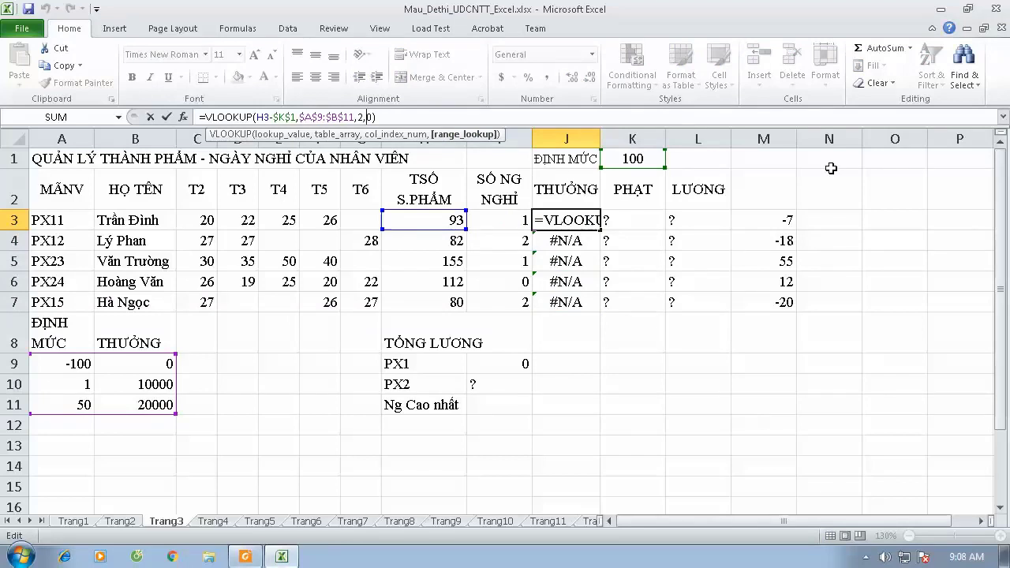
pyautogui.press('BackSpace')
pyautogui.write('1')
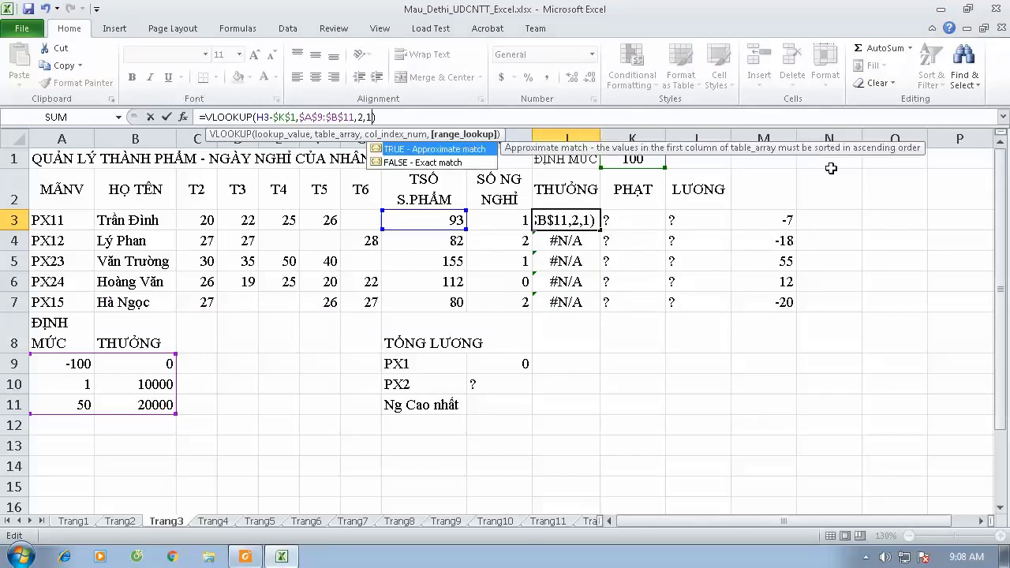
pyautogui.press('Return')
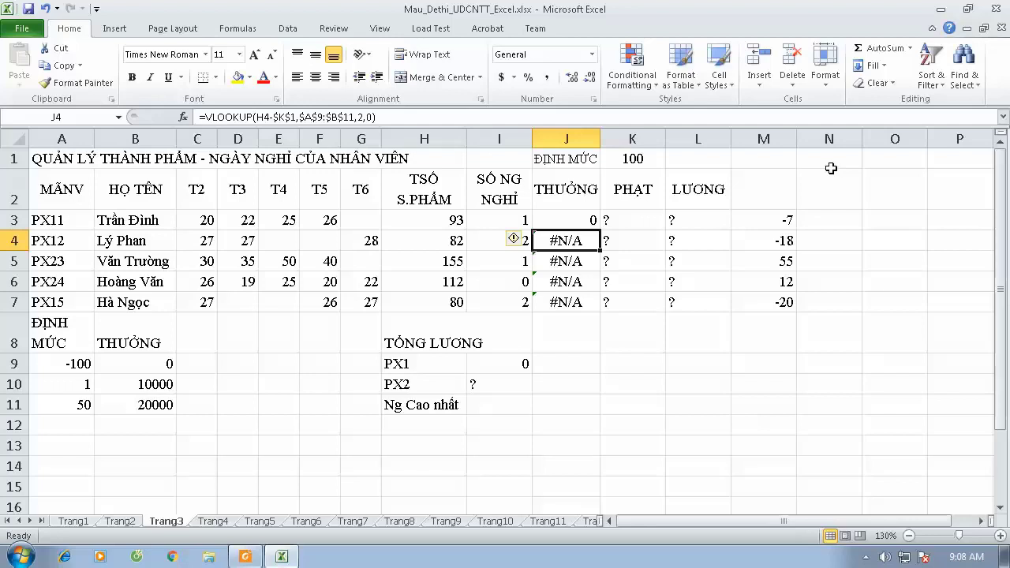
pyautogui.click(556, 220)
pyautogui.moveTo(600, 230); pyautogui.dragTo(601, 312)
# Check the bonuses in J3:J7 against the quota differences in column M and the threshold table A9:B11.
pyautogui.click(63, 365)
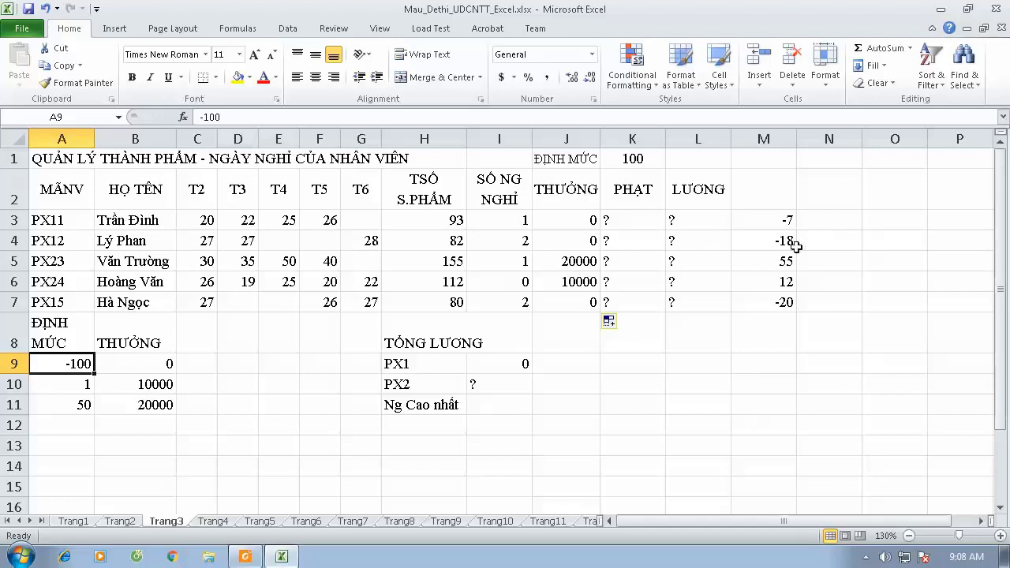
pyautogui.click(776, 265)
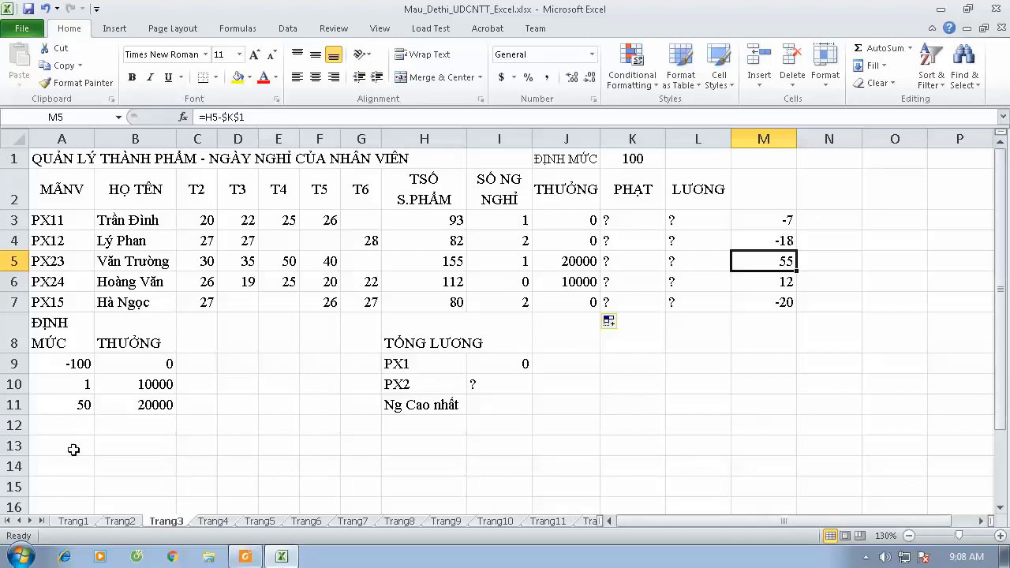
pyautogui.click(154, 407)
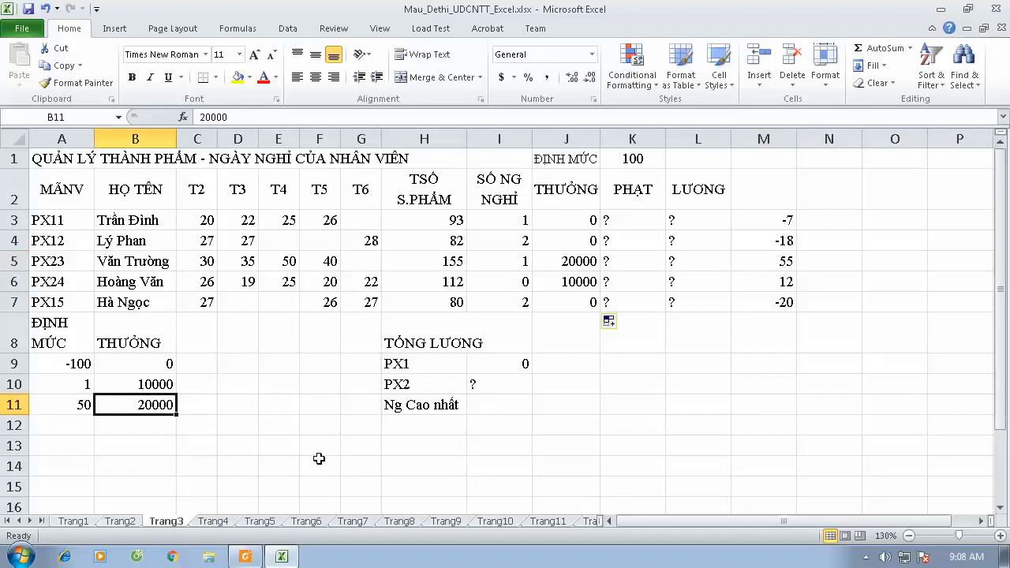
pyautogui.click(758, 283)
pyautogui.click(58, 387)
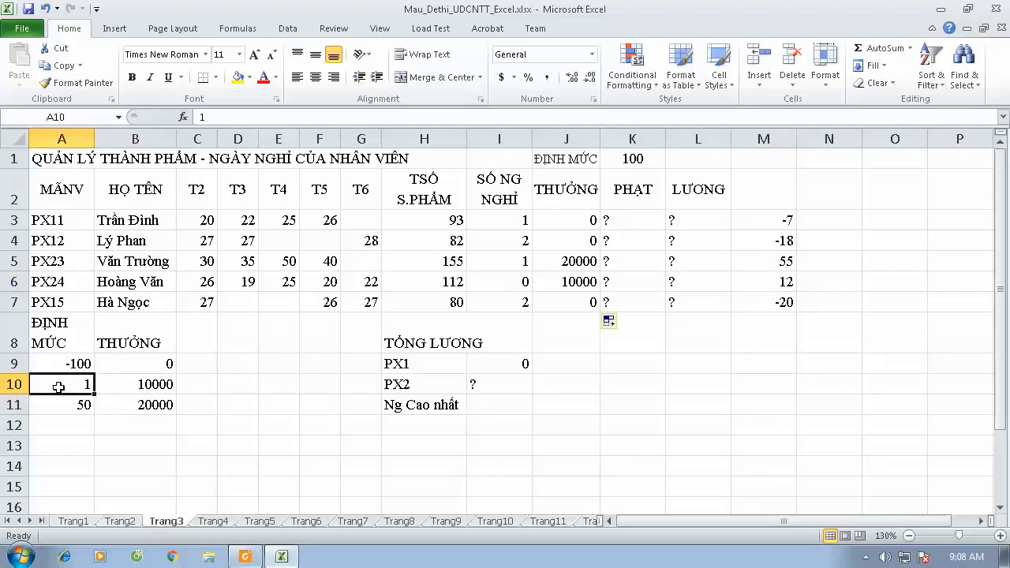
pyautogui.click(158, 384)
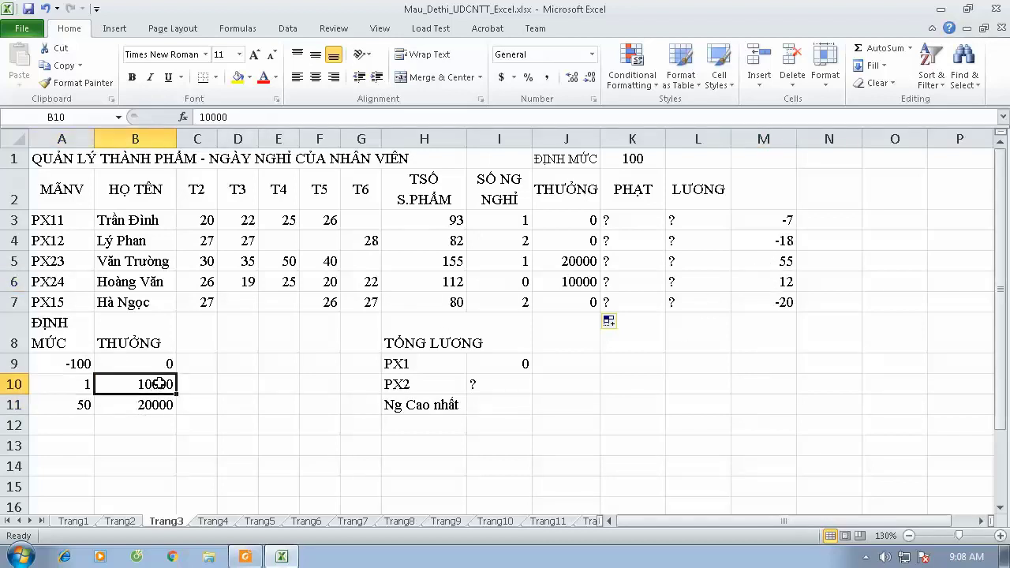
pyautogui.click(581, 300)
pyautogui.moveTo(578, 213); pyautogui.dragTo(573, 304)
pyautogui.click(588, 399)
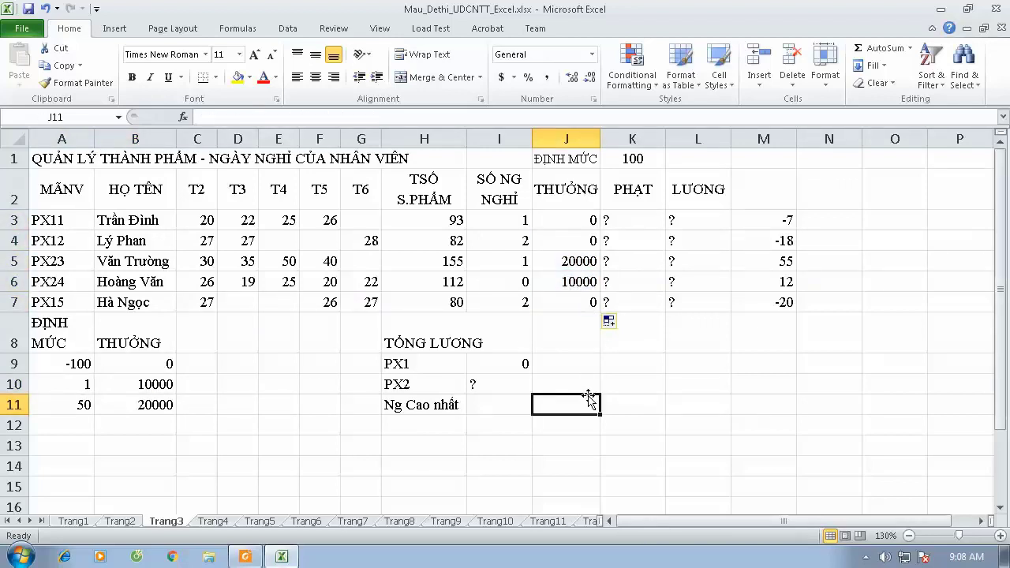
# Switch to the exam PDF in Foxit Reader, maximize it and read the penalty rule for K3.
pyautogui.click(570, 218)
pyautogui.click(638, 221)
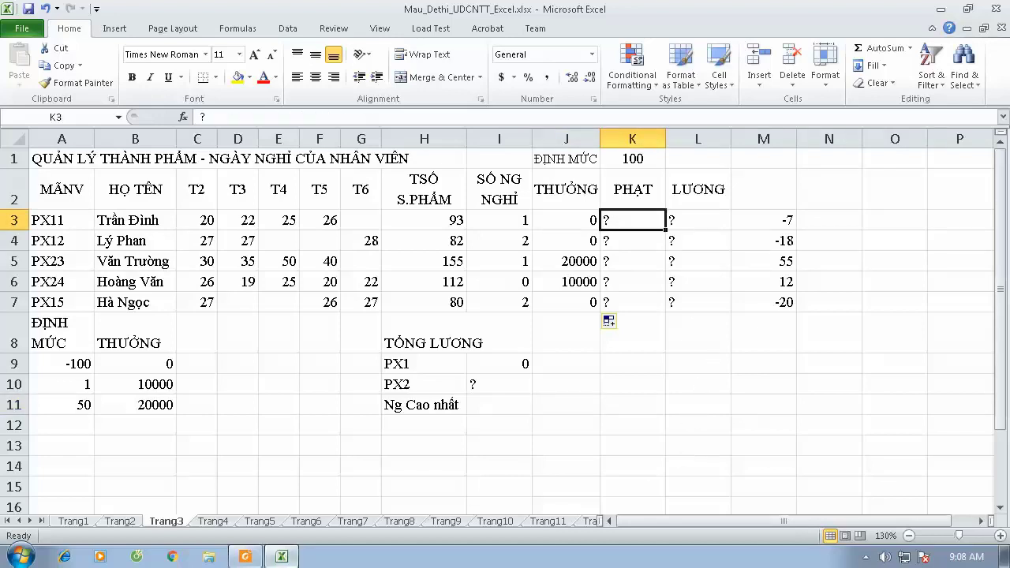
pyautogui.click(245, 556)
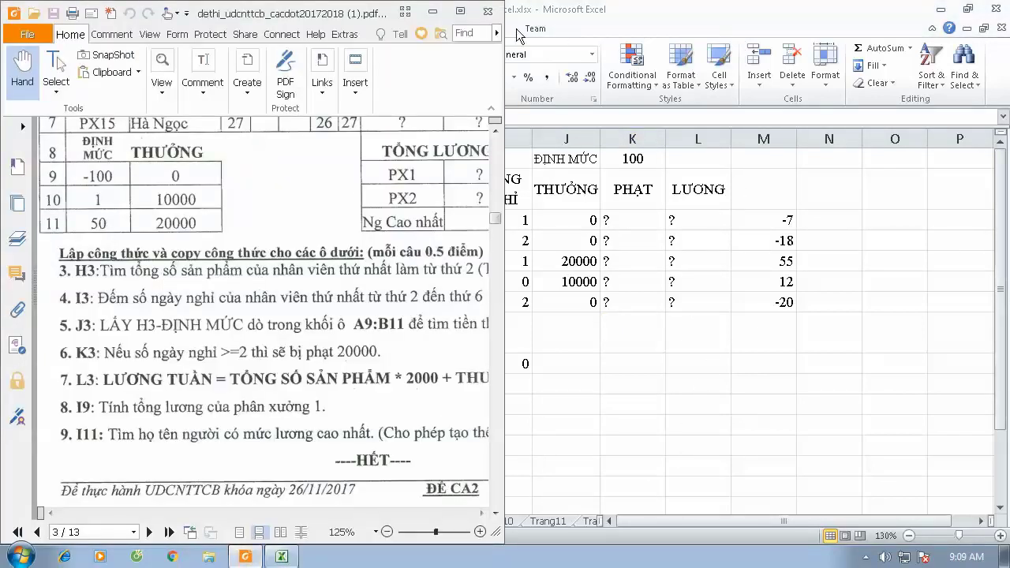
pyautogui.click(460, 11)
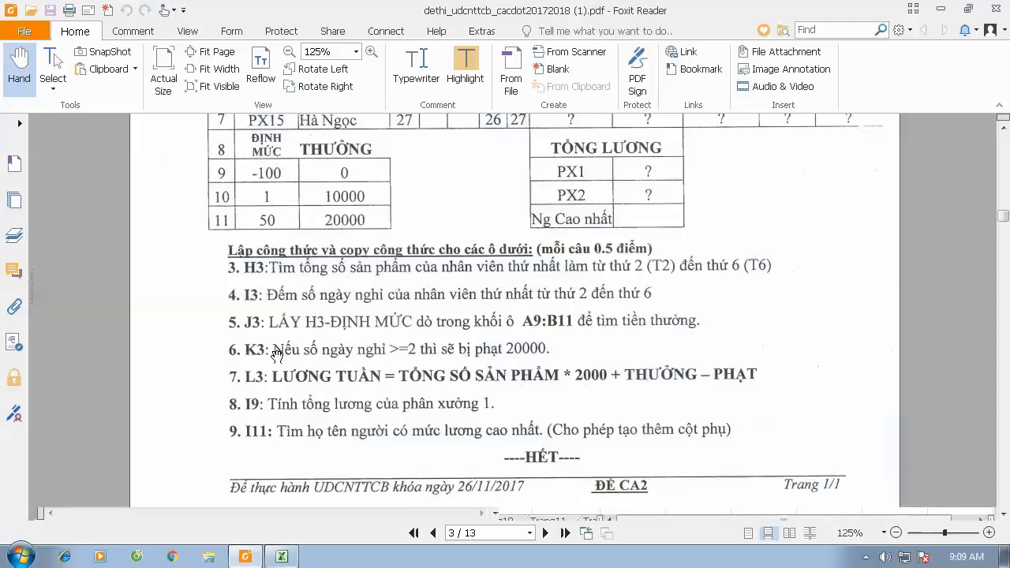
# Return to the Excel workbook and calculate the first employee's penalty in K3 with =IF(I3>=2,20000,0).
pyautogui.click(281, 556)
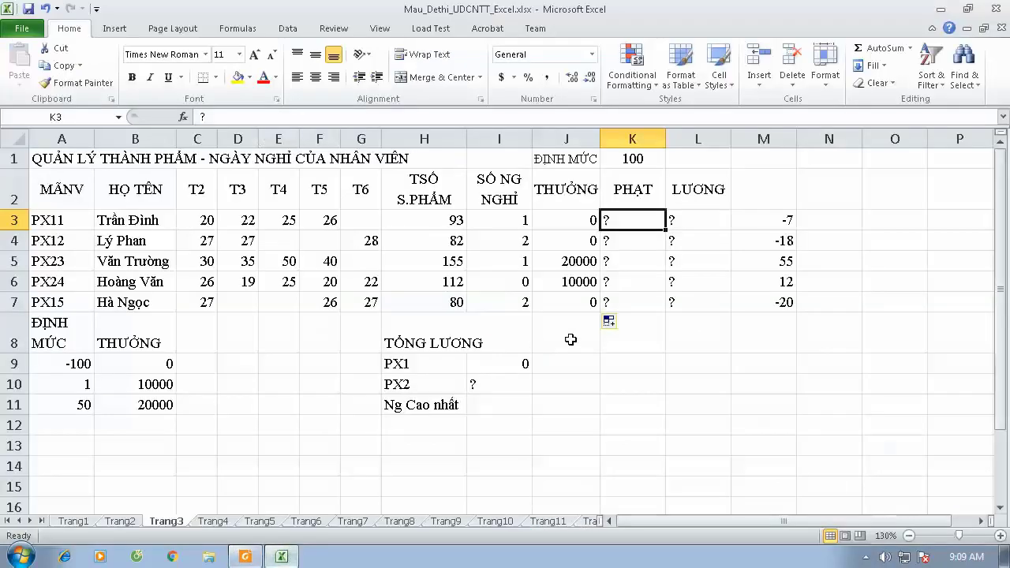
pyautogui.write('=')
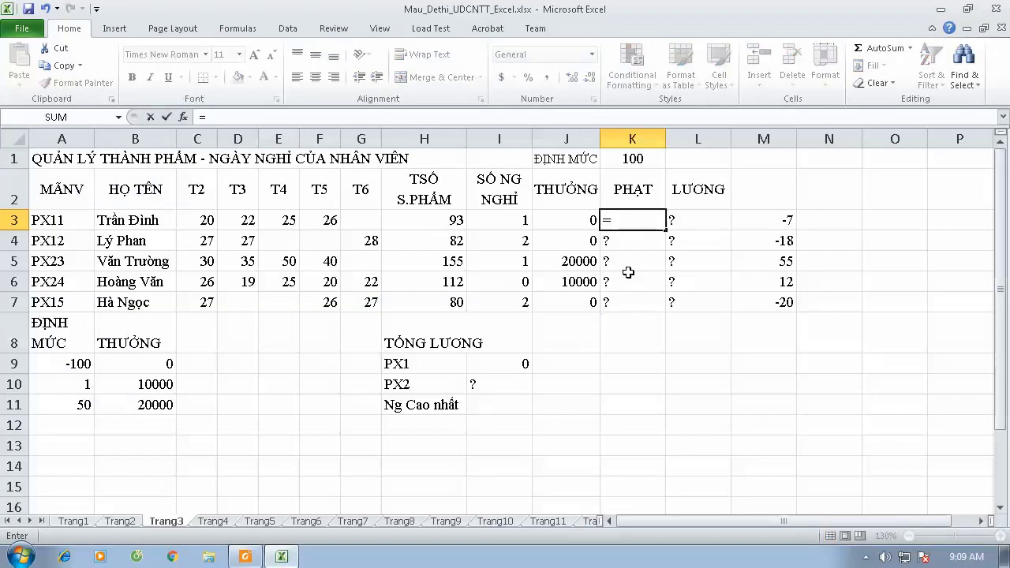
pyautogui.write('if')
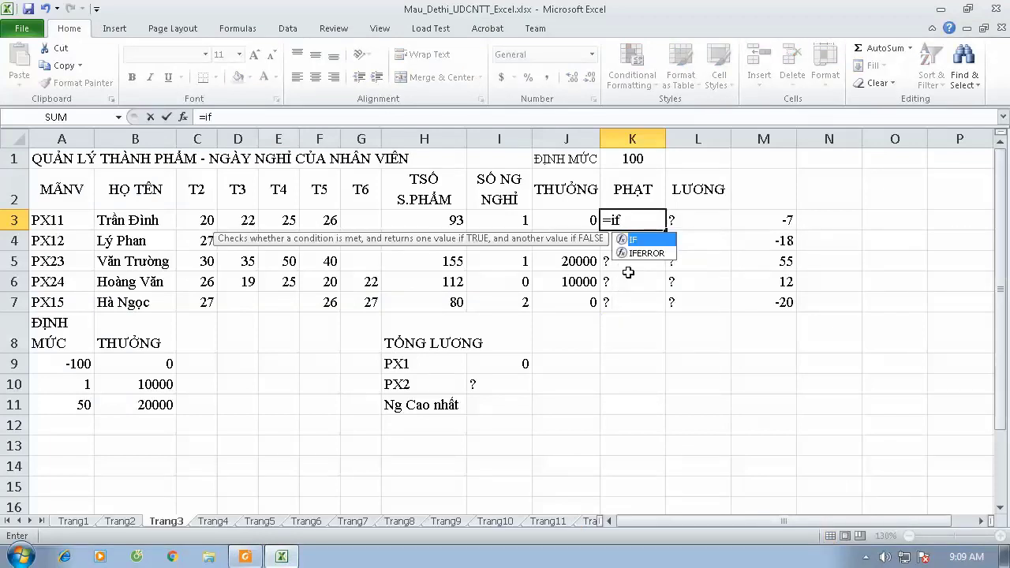
pyautogui.write('(')
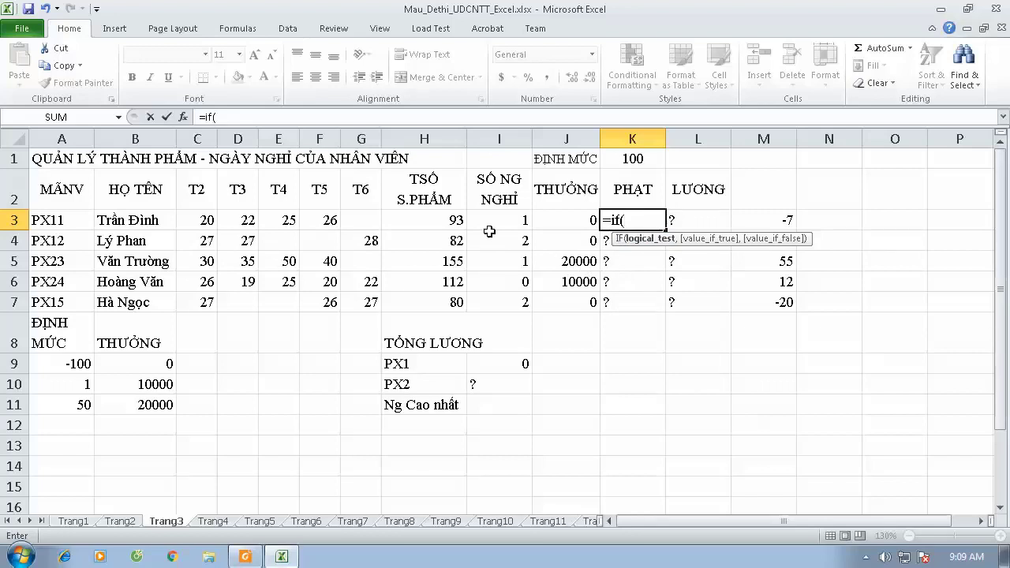
pyautogui.click(506, 226)
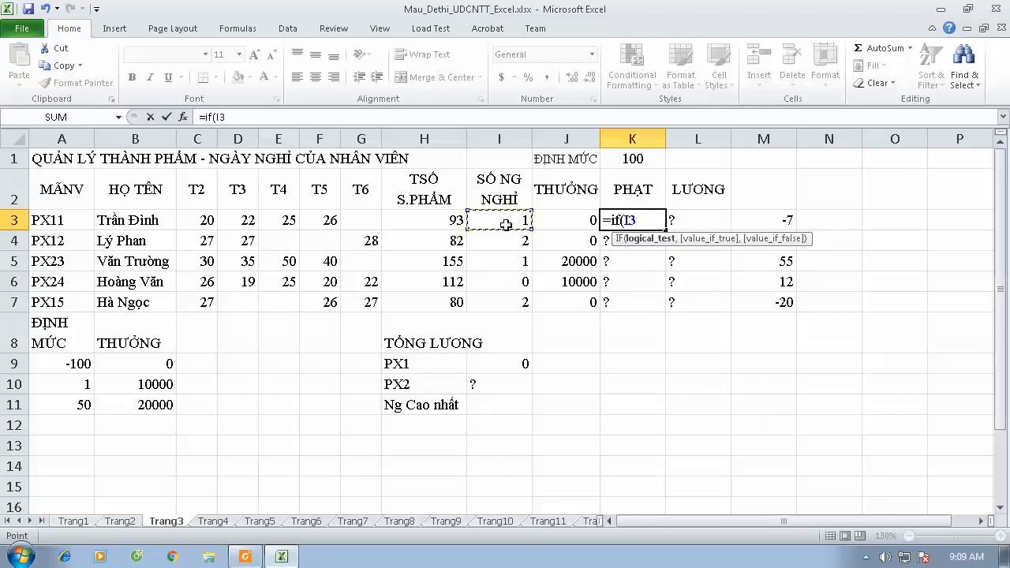
pyautogui.write('>=2,')
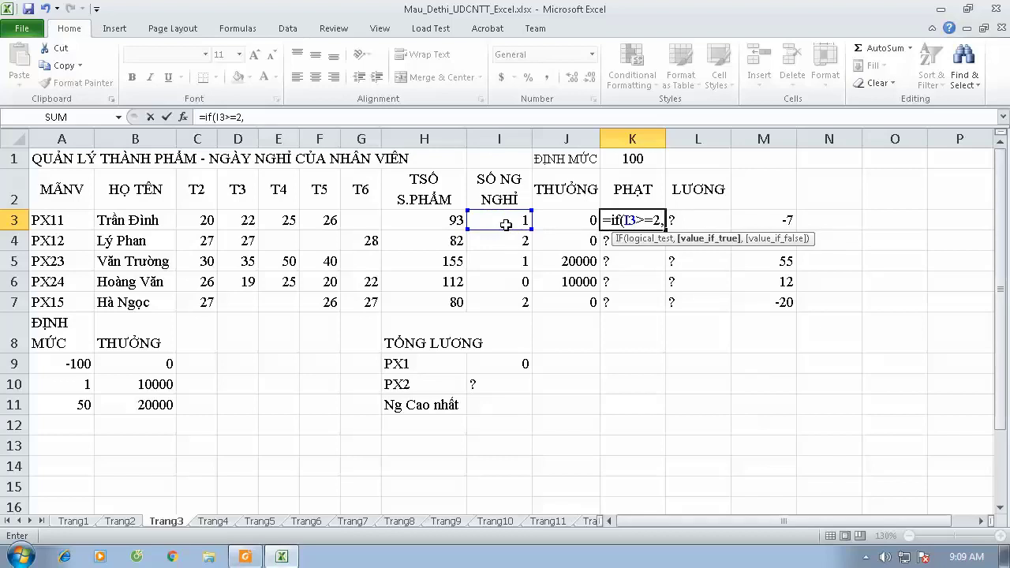
pyautogui.write('20000,0')
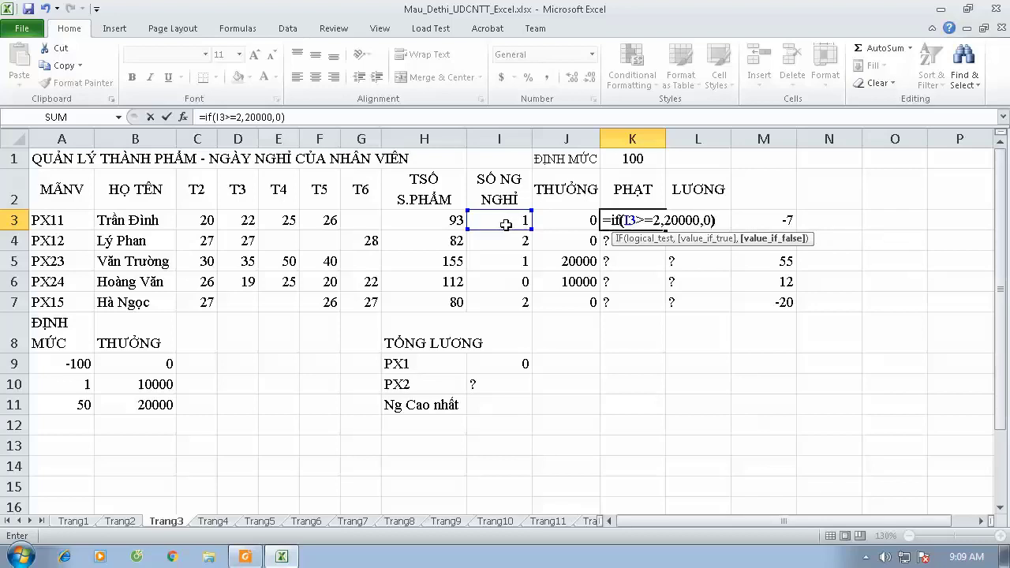
pyautogui.press('Return')
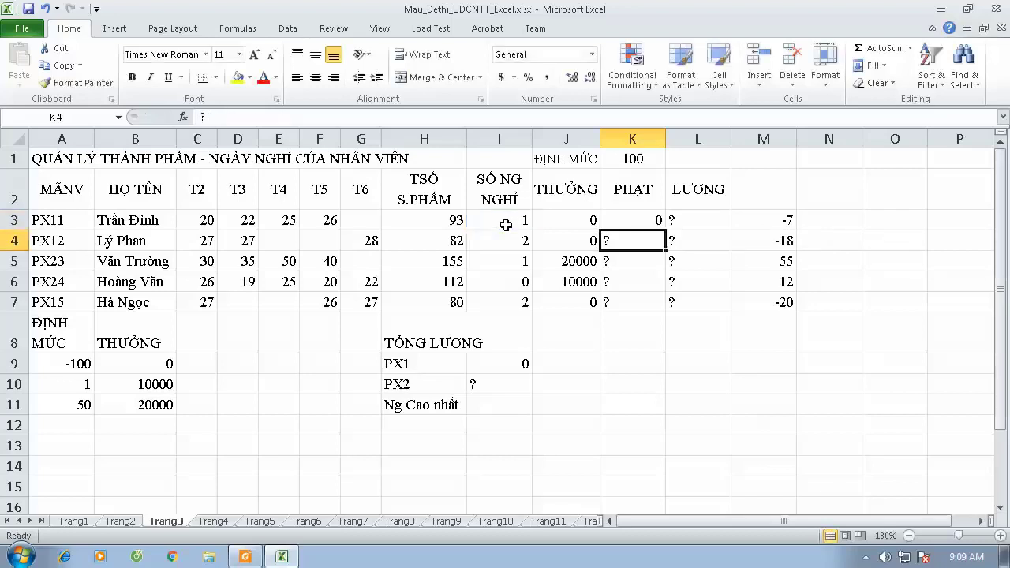
pyautogui.click(638, 218)
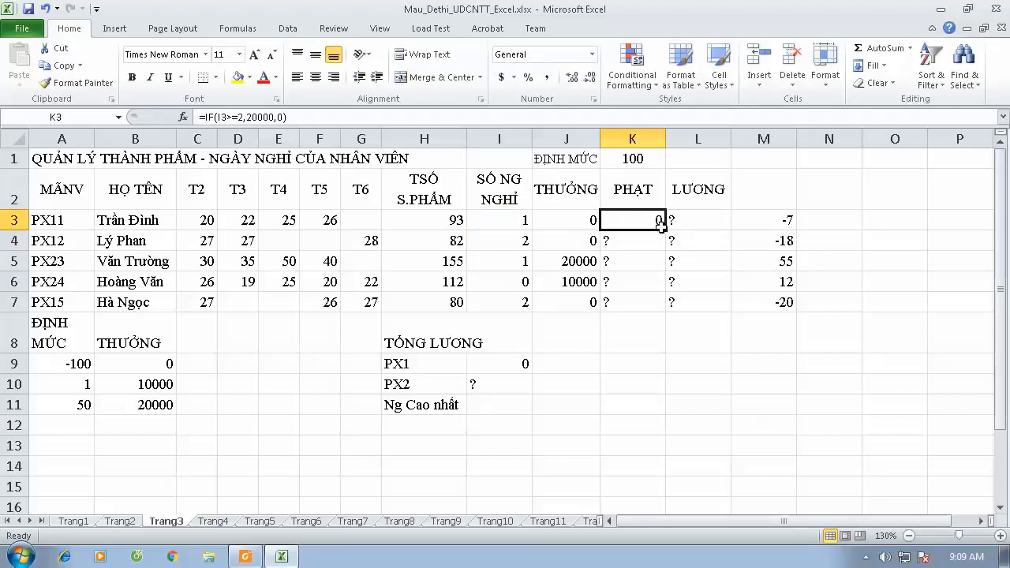
# Fill the K3 penalty formula down to K7 and check the results in K4 and K7.
pyautogui.moveTo(668, 235); pyautogui.dragTo(668, 307)
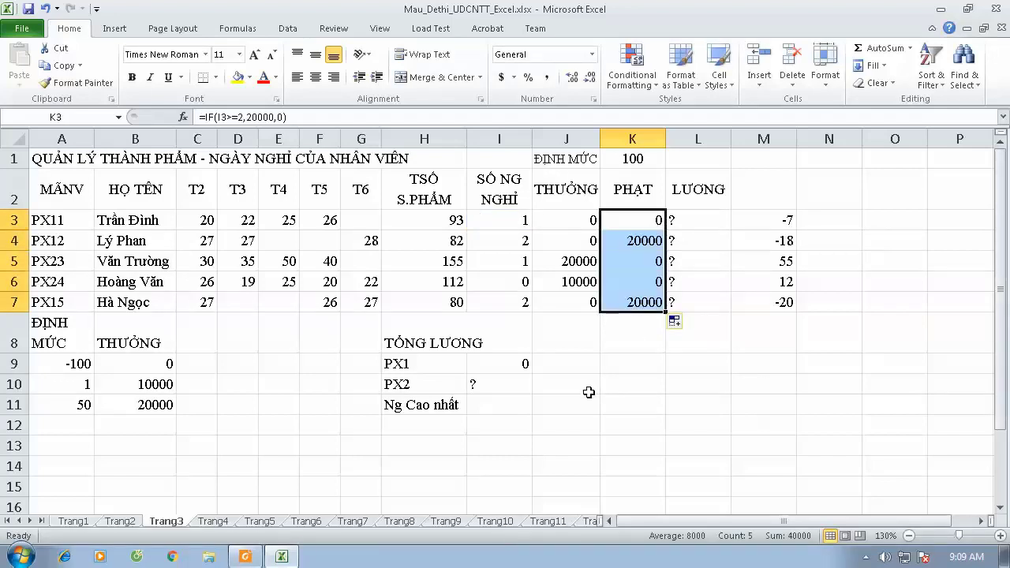
pyautogui.click(640, 245)
pyautogui.click(643, 307)
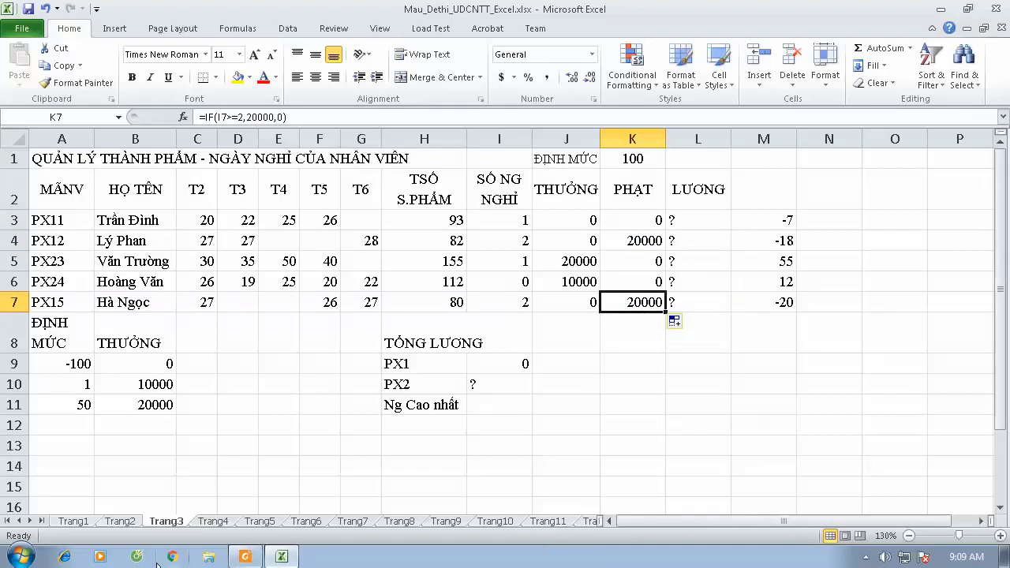
# Read the L3 wage rule in the exam PDF in Foxit Reader and enter =H2*2000+J2-K2 in L3 of the Excel workbook.
pyautogui.click(245, 557)
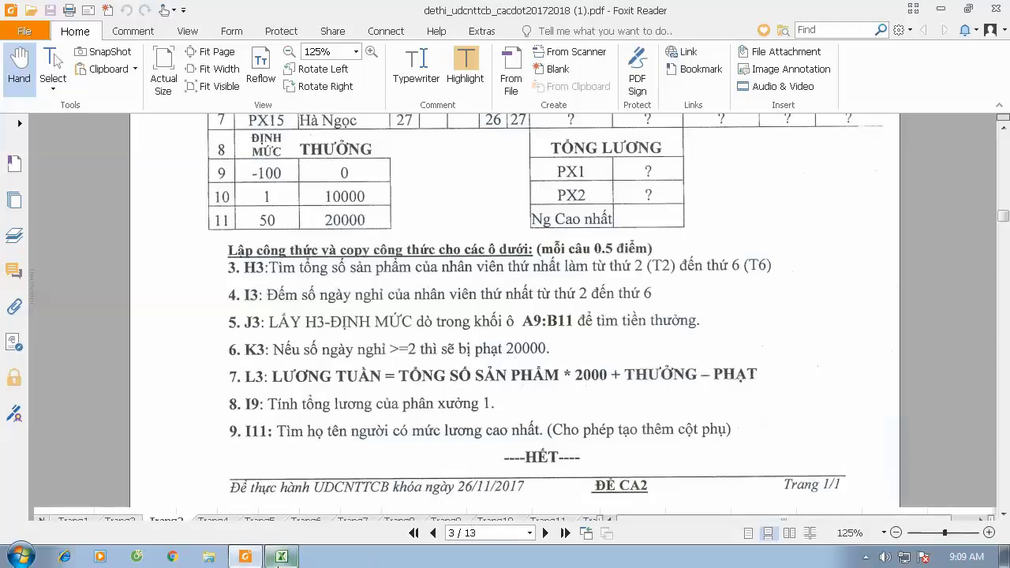
pyautogui.click(281, 556)
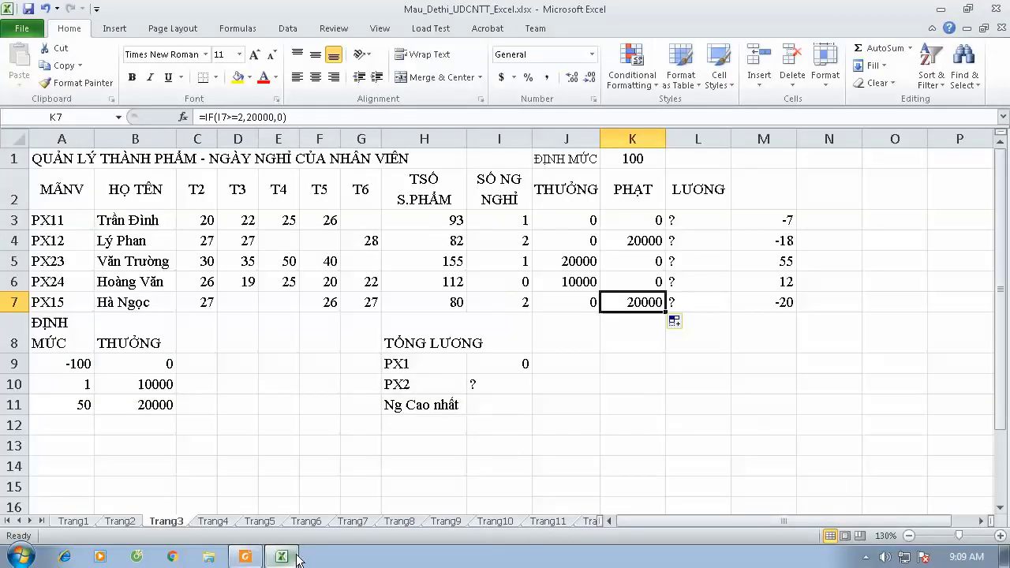
pyautogui.click(703, 220)
pyautogui.write('=')
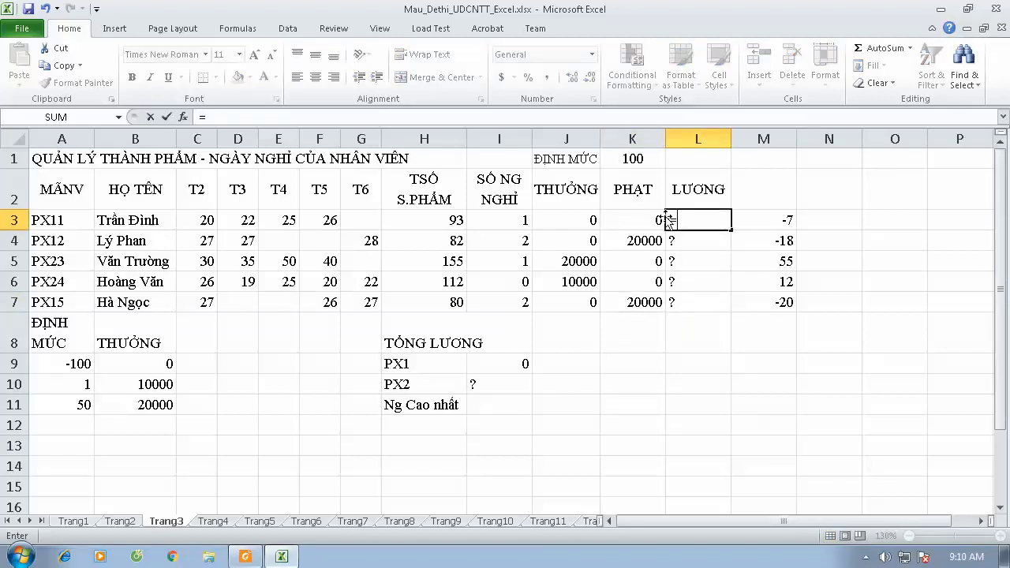
pyautogui.click(418, 191)
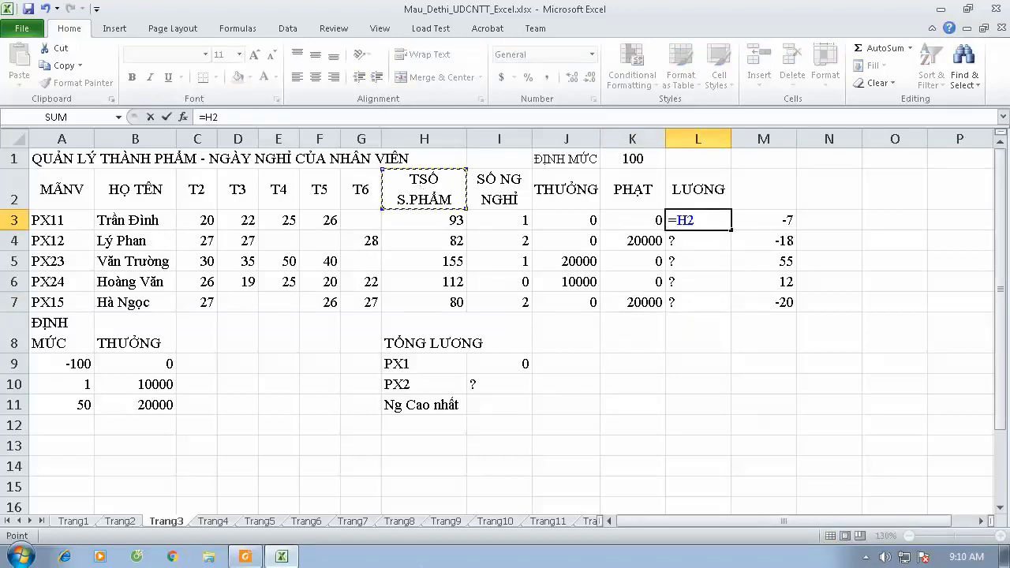
pyautogui.click(244, 558)
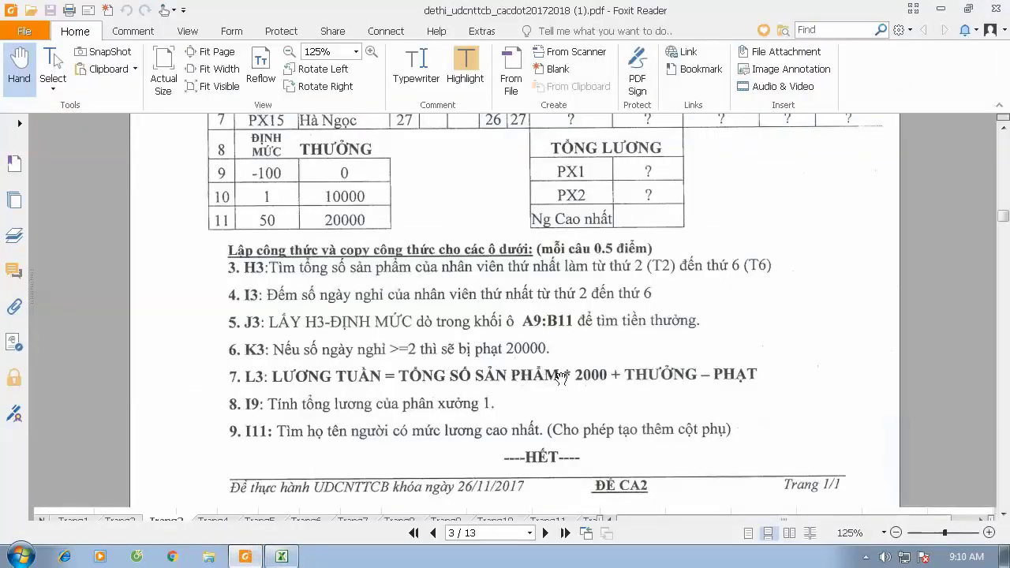
pyautogui.click(285, 558)
pyautogui.write('*')
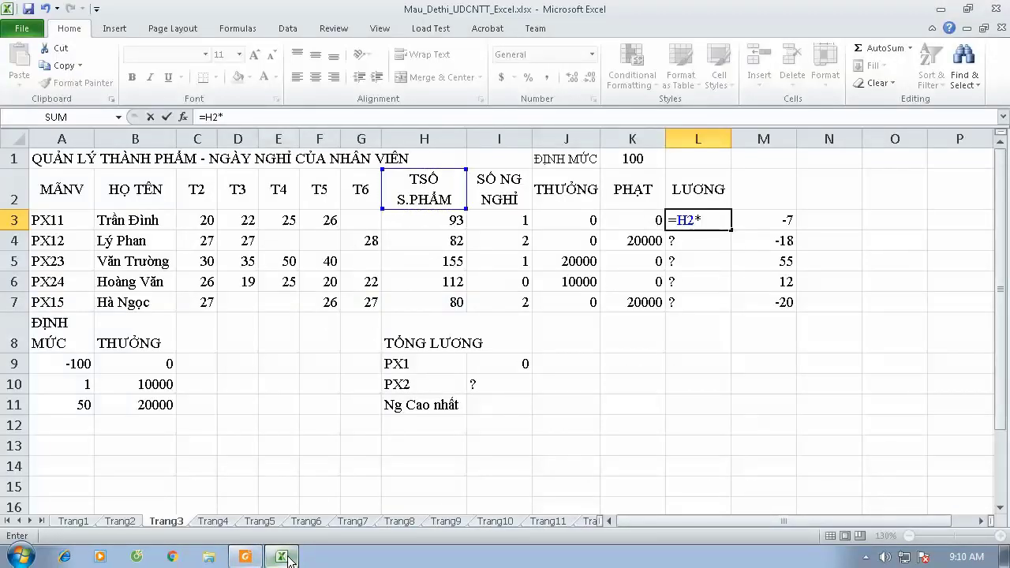
pyautogui.write('2000+')
pyautogui.click(565, 186)
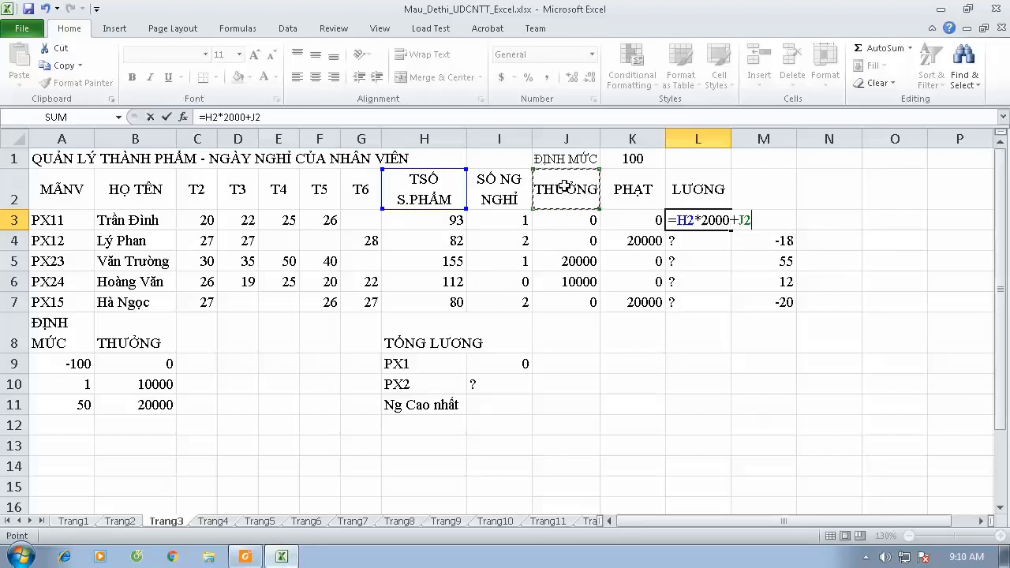
pyautogui.write('-')
pyautogui.click(632, 186)
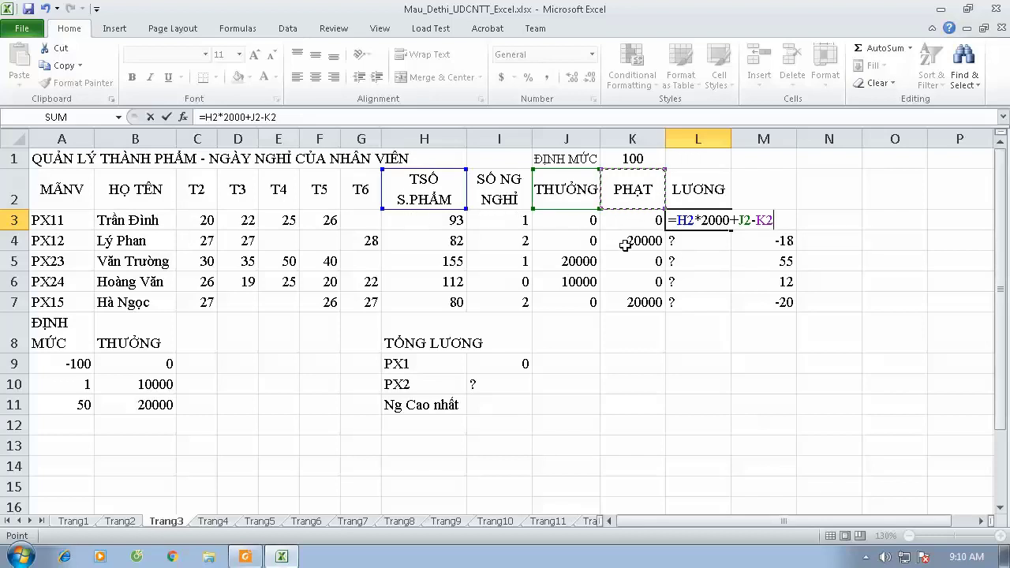
# Correct the L3 wage formula's references to the first employee's row, making it =H3*2000+J3-K3.
pyautogui.doubleClick(689, 222)
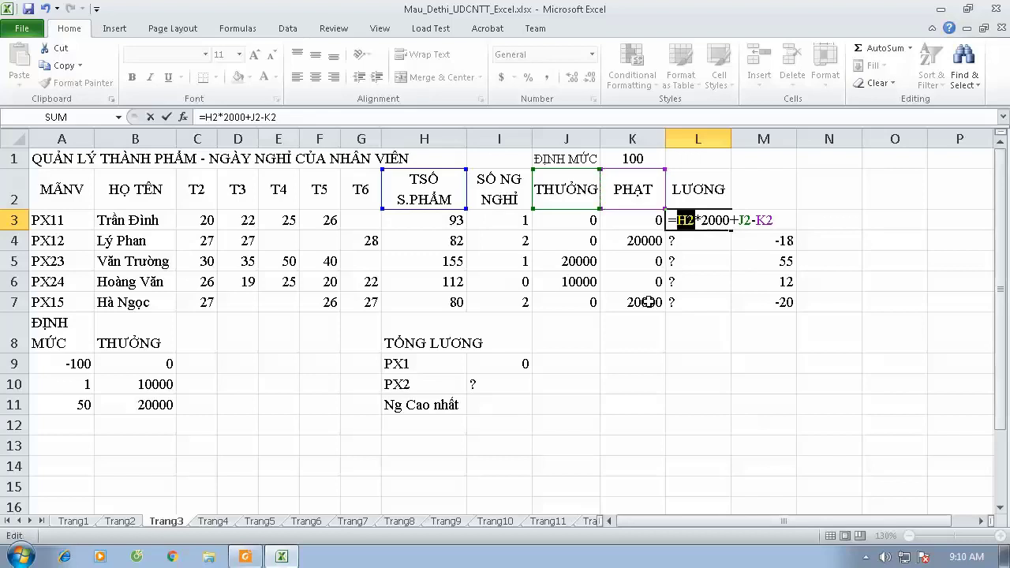
pyautogui.click(411, 218)
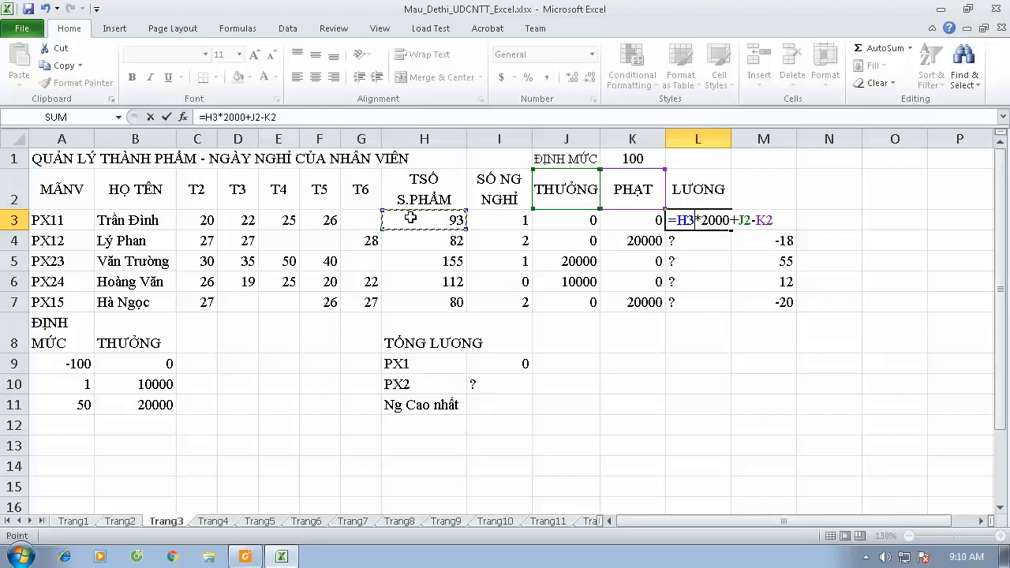
pyautogui.doubleClick(744, 220)
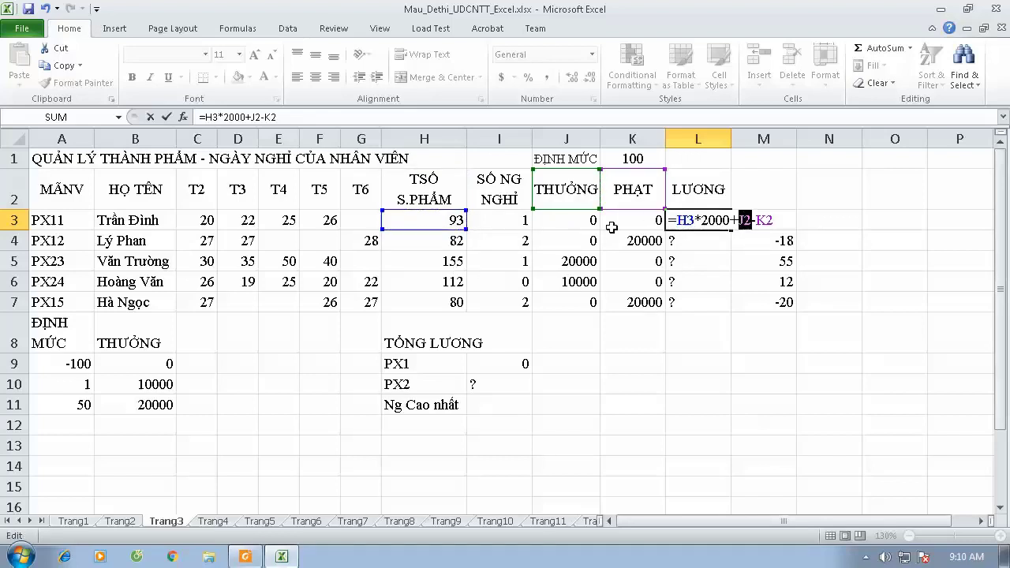
pyautogui.click(572, 224)
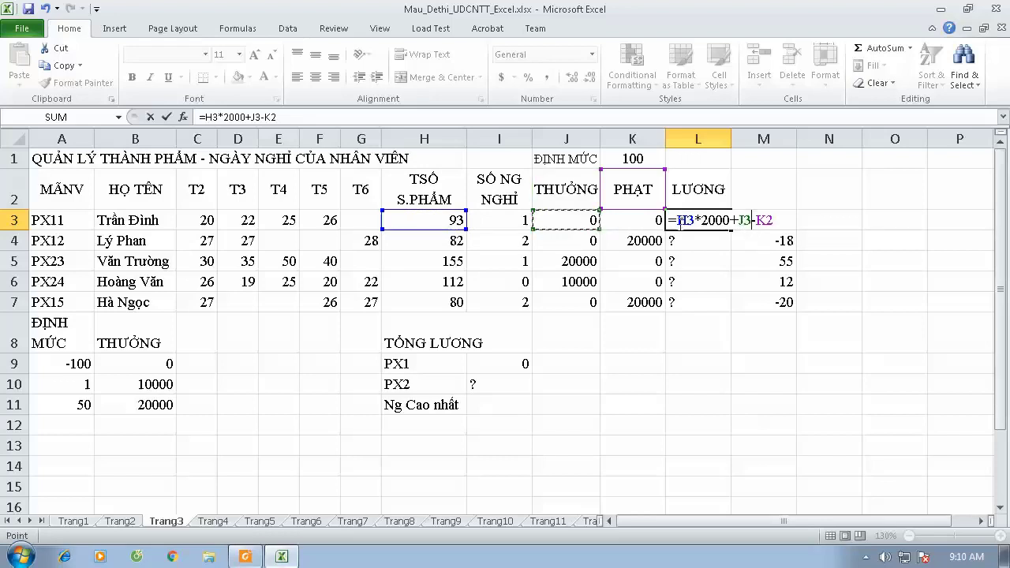
pyautogui.doubleClick(763, 221)
pyautogui.click(635, 221)
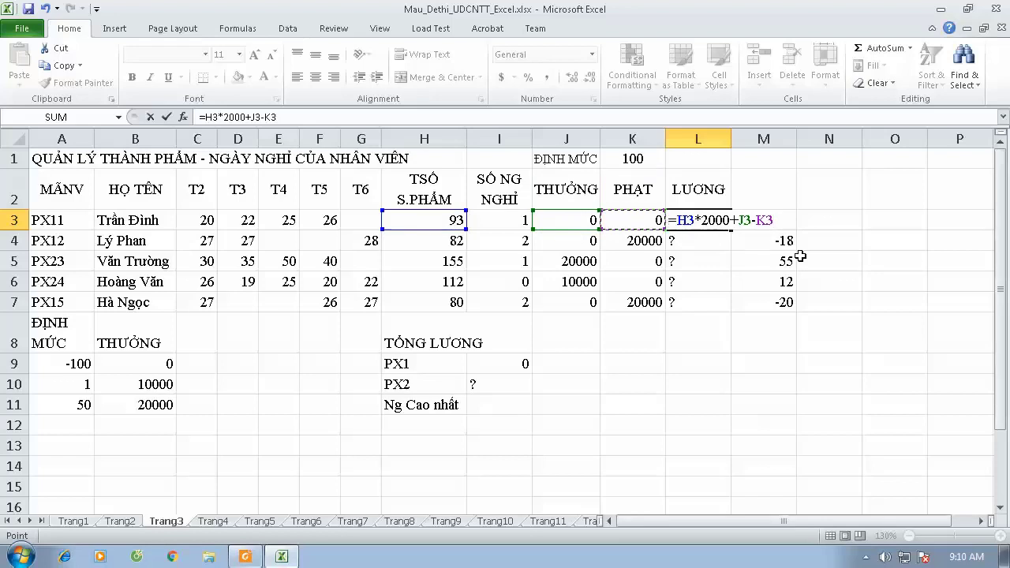
pyautogui.press('Return')
# Fill the L3 wage formula down to L7 and clear the helper differences in M3:M7.
pyautogui.click(717, 219)
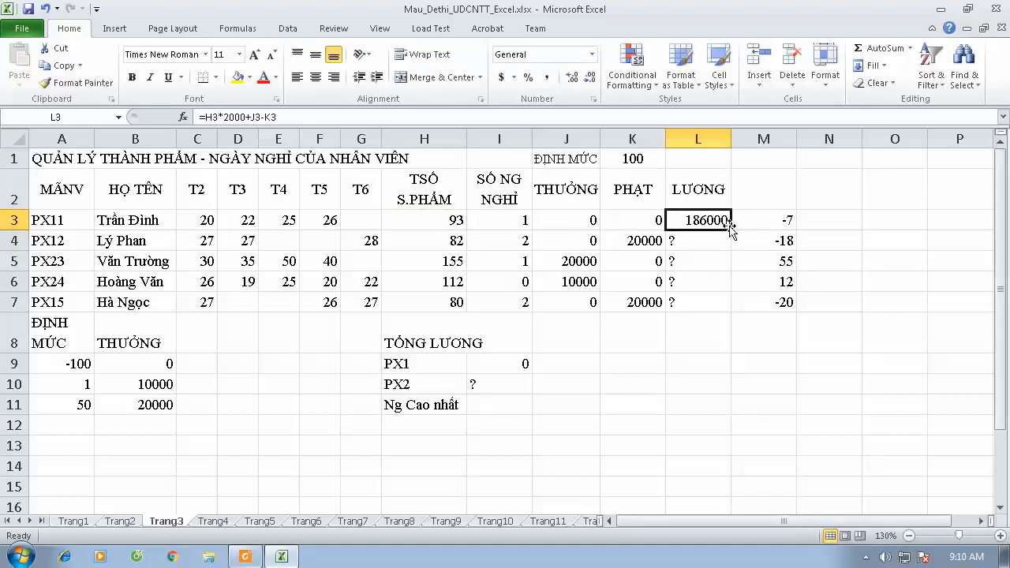
pyautogui.moveTo(730, 229); pyautogui.dragTo(731, 310)
pyautogui.moveTo(782, 219); pyautogui.dragTo(778, 299)
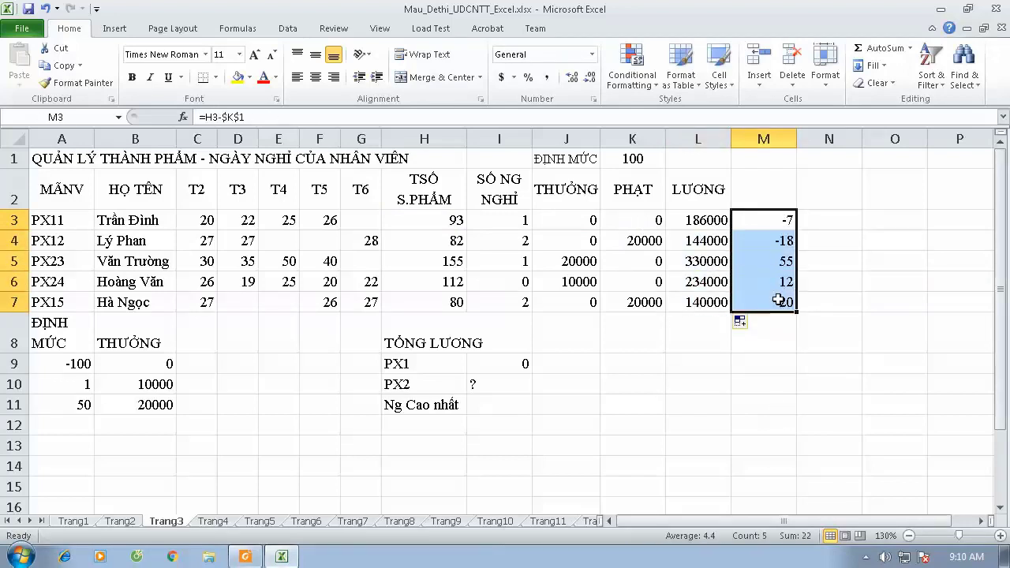
pyautogui.press('Delete')
pyautogui.click(771, 357)
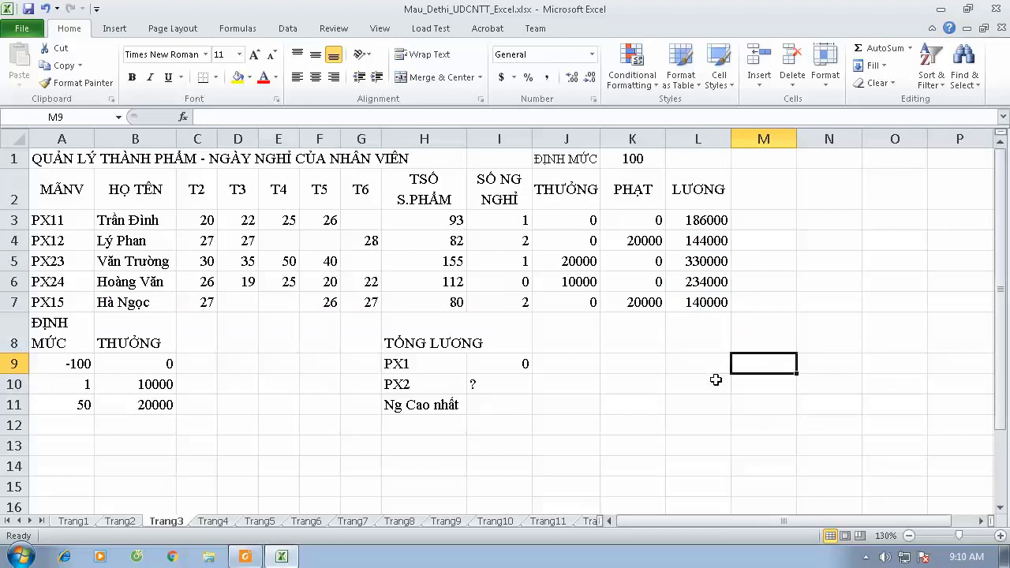
# Read the I9 task in the exam PDF in Foxit Reader, and clear cells I9 and I10 in the Excel workbook.
pyautogui.click(241, 560)
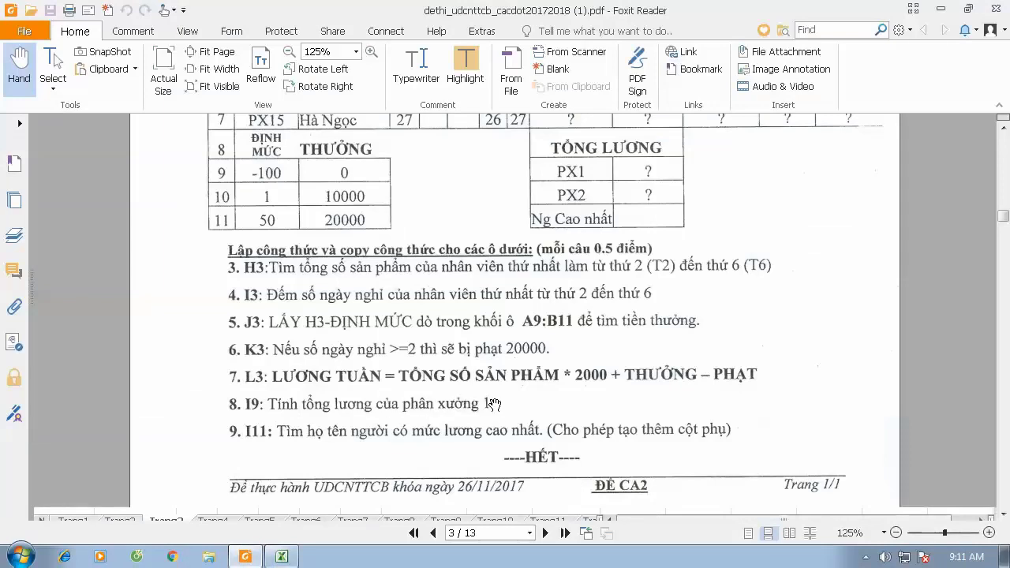
pyautogui.click(276, 557)
pyautogui.click(416, 367)
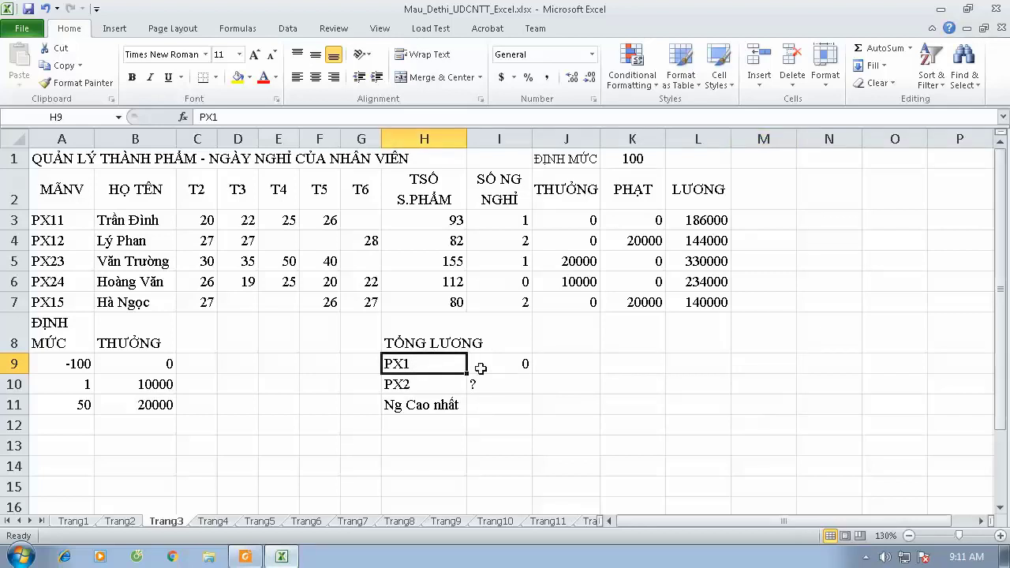
pyautogui.click(495, 367)
pyautogui.click(478, 387)
pyautogui.click(501, 364)
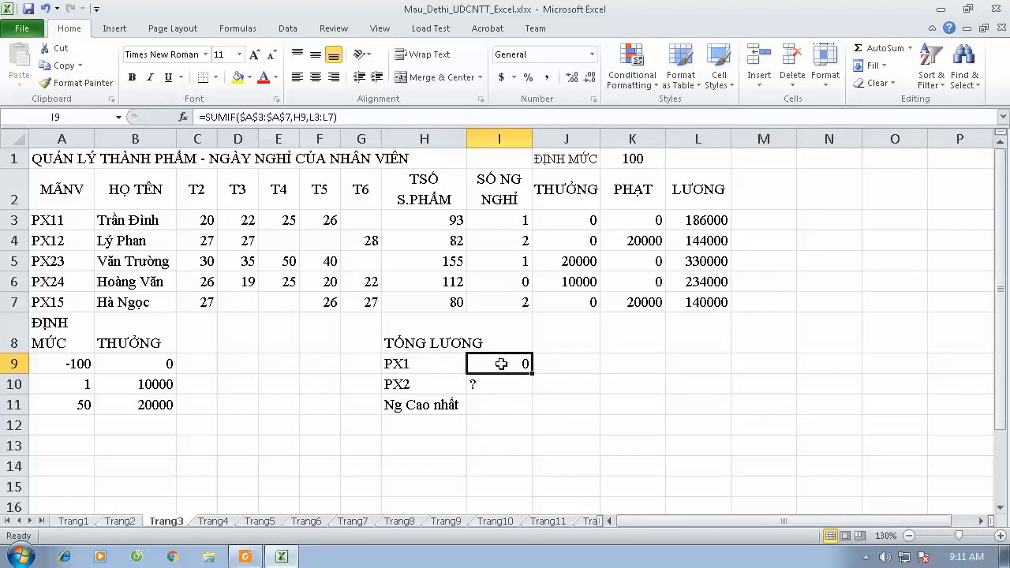
pyautogui.press('Delete')
pyautogui.click(494, 385)
pyautogui.press('Delete')
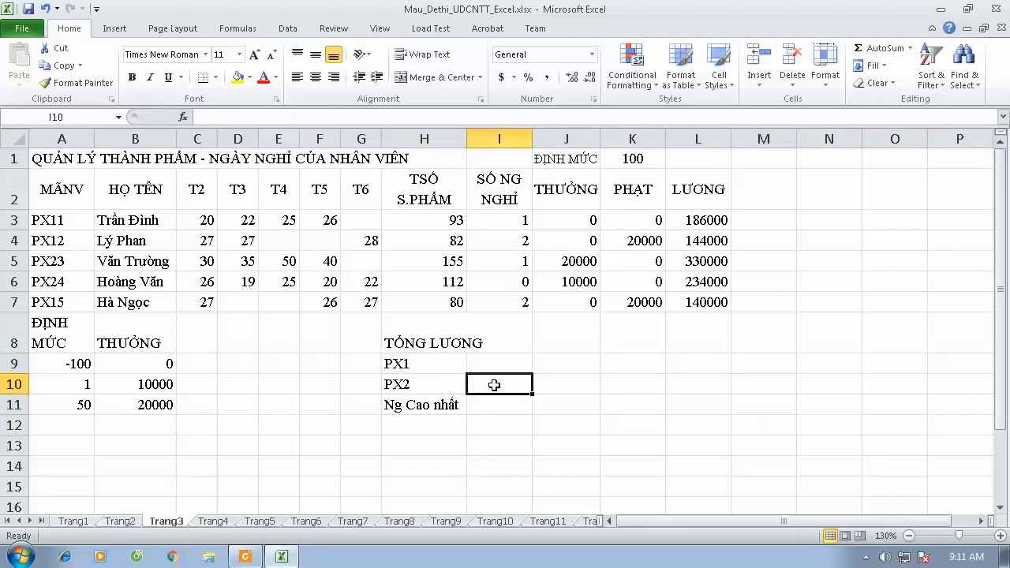
# Compare the employee codes in A3:A7 with the workshop code PX1 in H9.
pyautogui.click(502, 360)
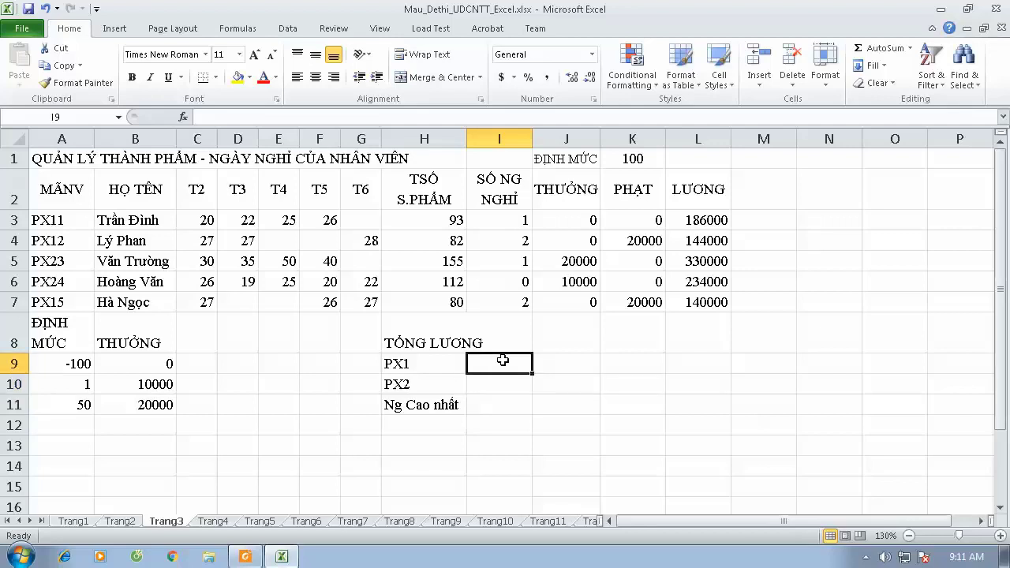
pyautogui.click(123, 219)
pyautogui.click(62, 220)
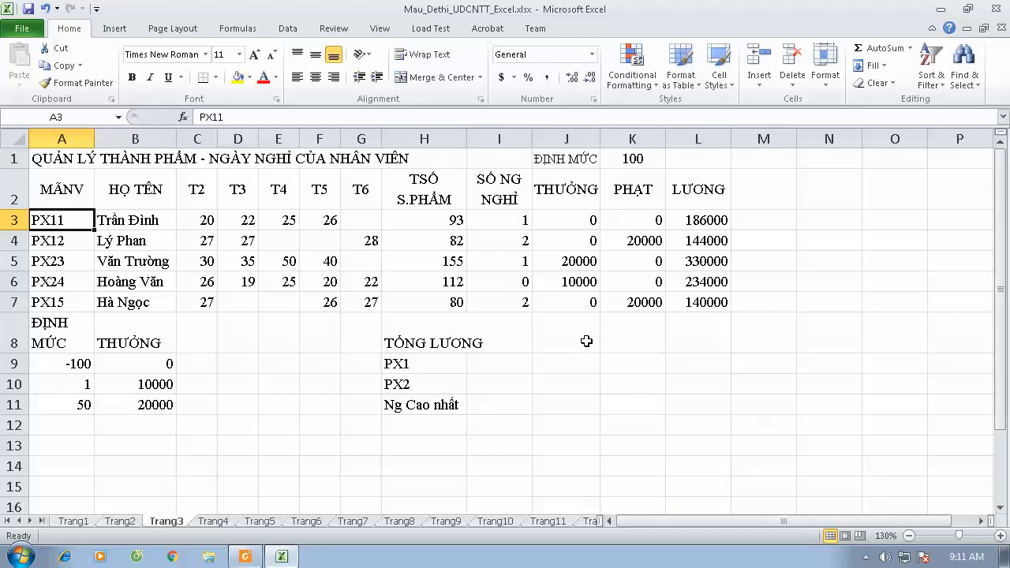
pyautogui.click(117, 307)
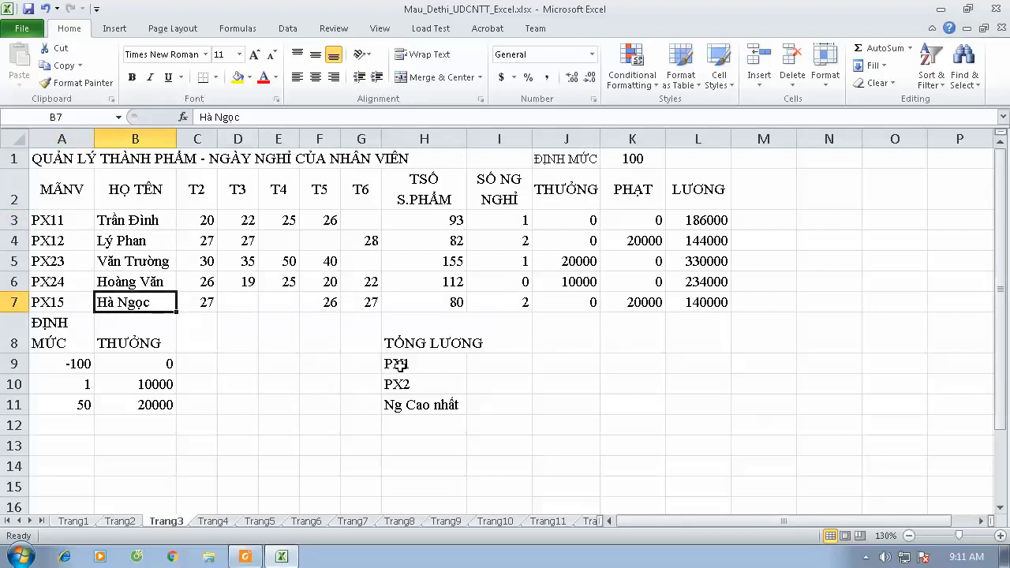
pyautogui.click(122, 238)
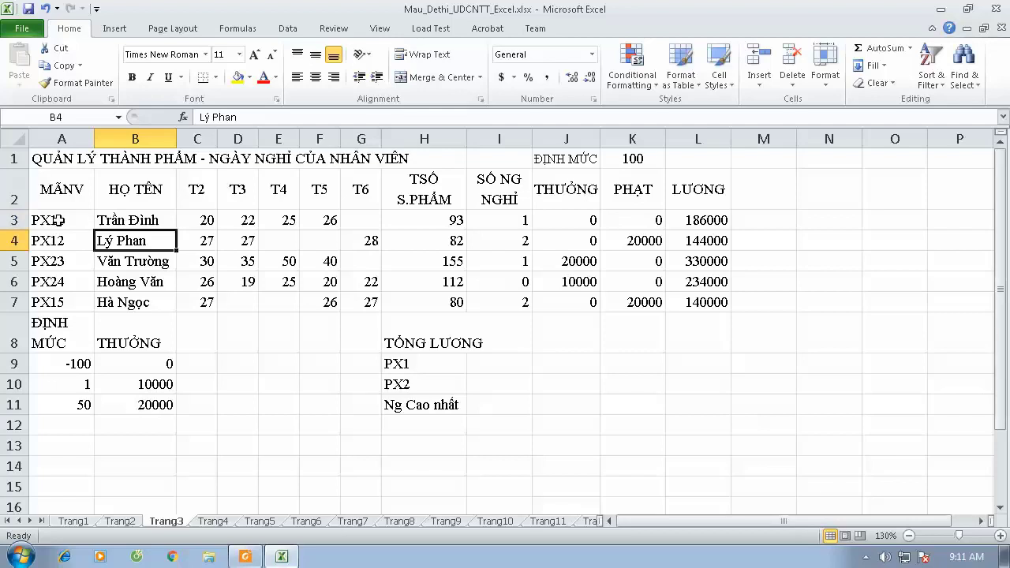
pyautogui.click(457, 368)
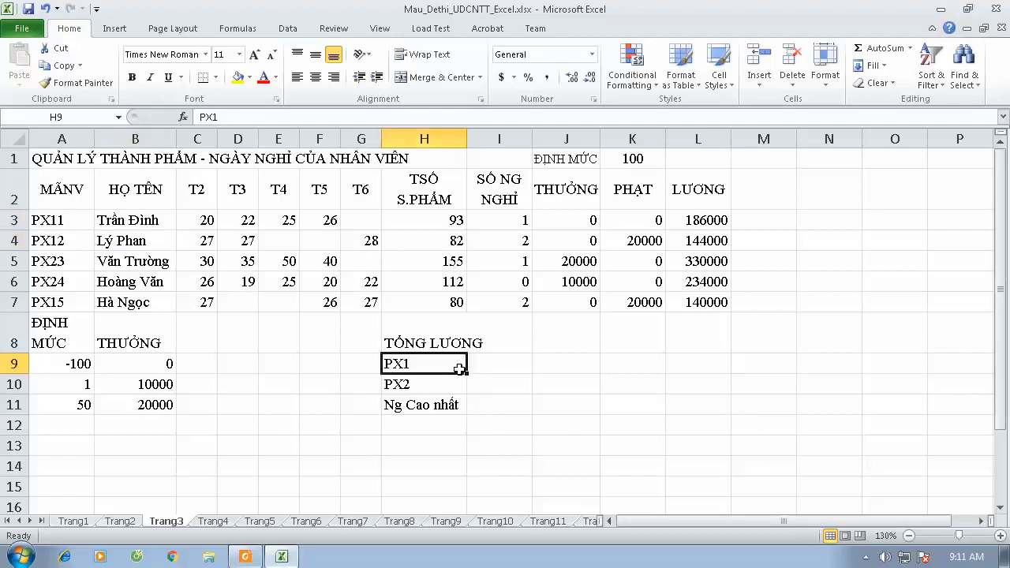
# Start a SUMIF formula in I9 with the employee codes $A$3:$A$7 as its absolute criteria range.
pyautogui.click(506, 370)
pyautogui.write('=')
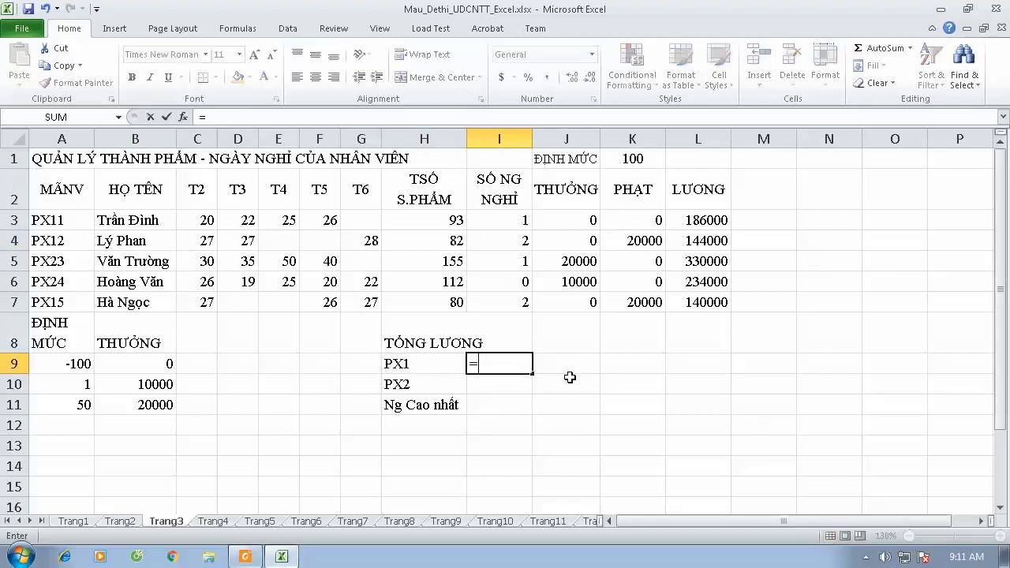
pyautogui.write('sumif')
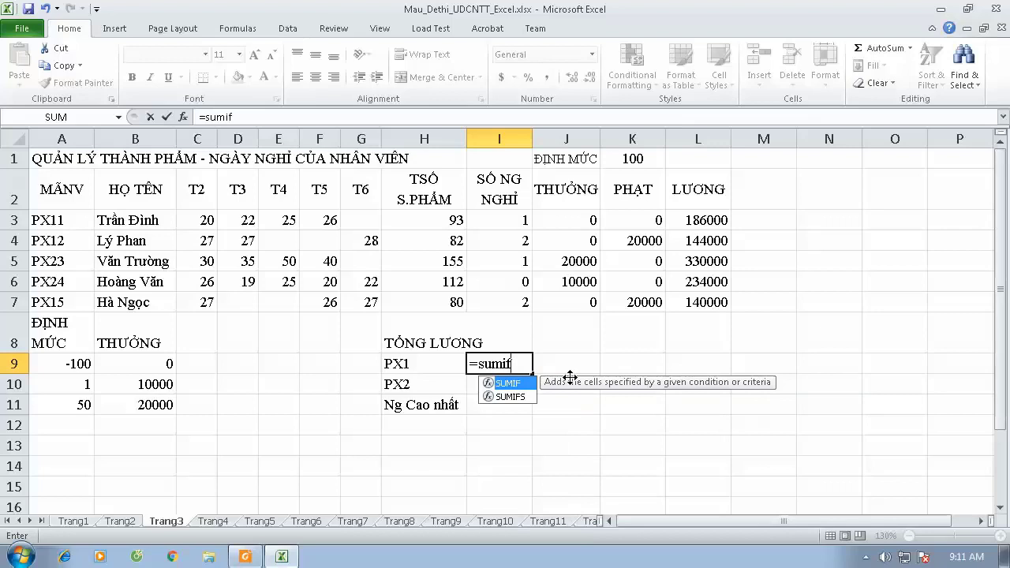
pyautogui.write('(')
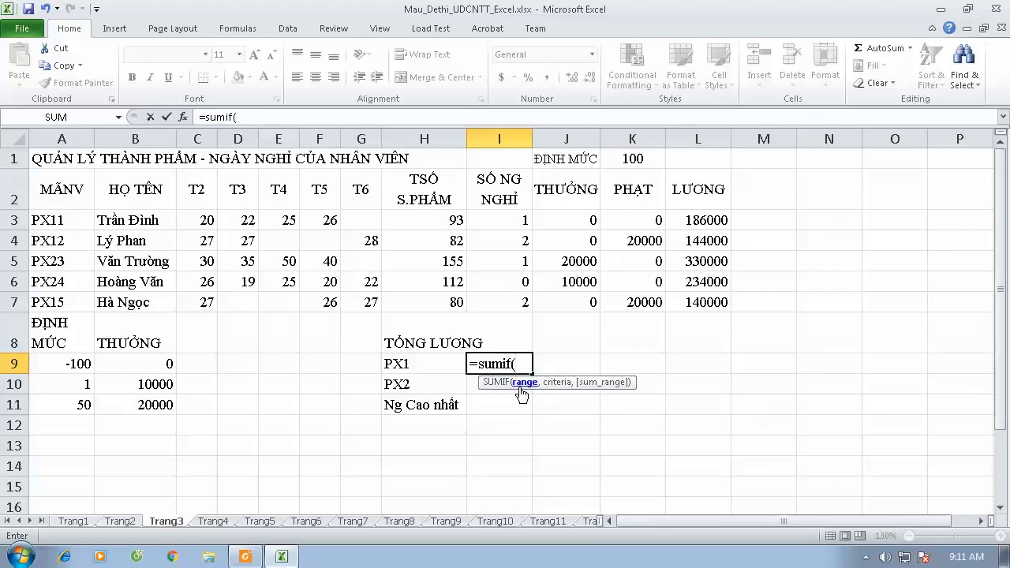
pyautogui.click(59, 228)
pyautogui.moveTo(59, 229); pyautogui.dragTo(59, 303)
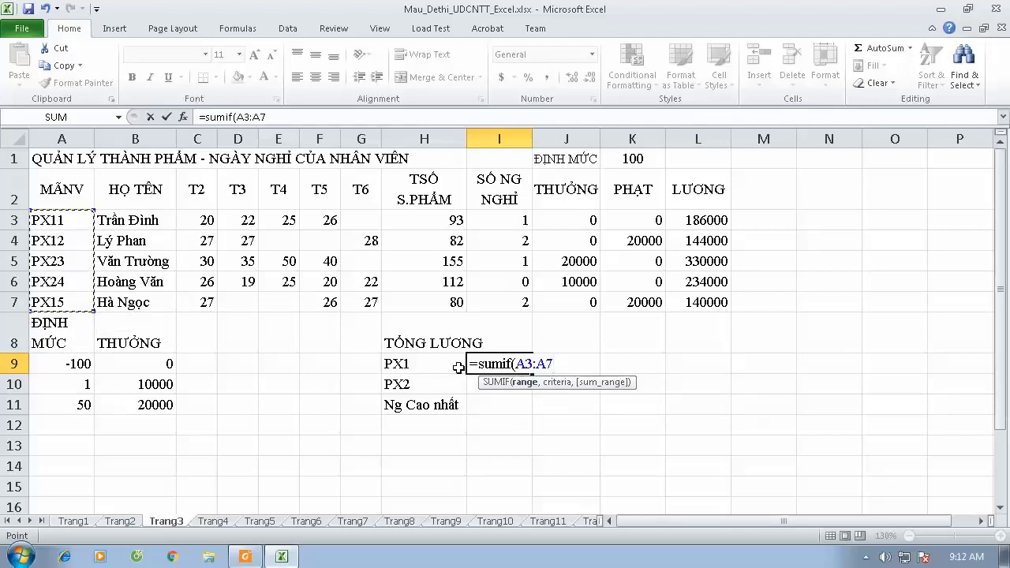
pyautogui.press('F4')
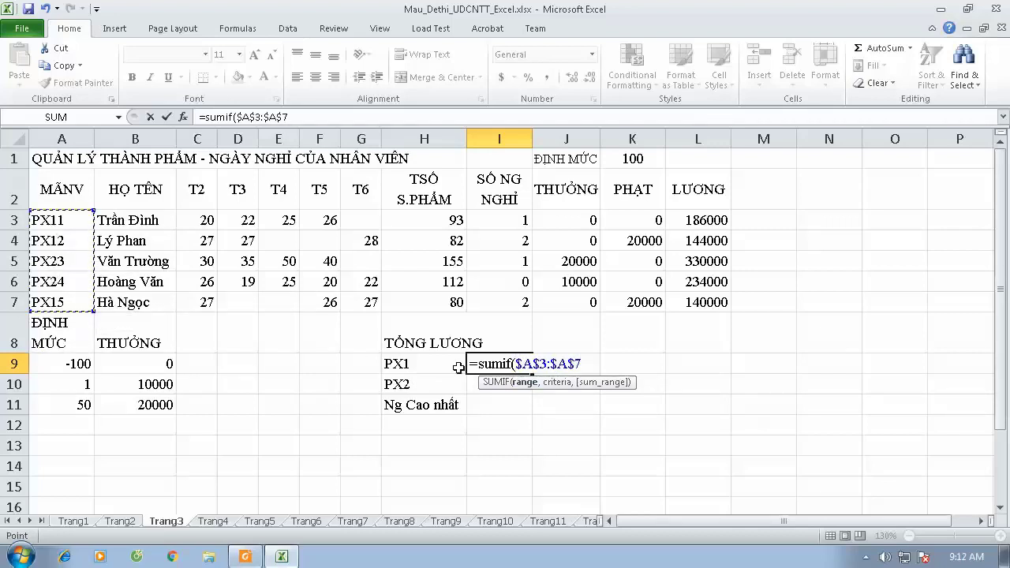
# Complete the I9 SUMIF with criteria H9&"?" and sum range $L$3:$L$7, and fill it down to I10.
pyautogui.write(',')
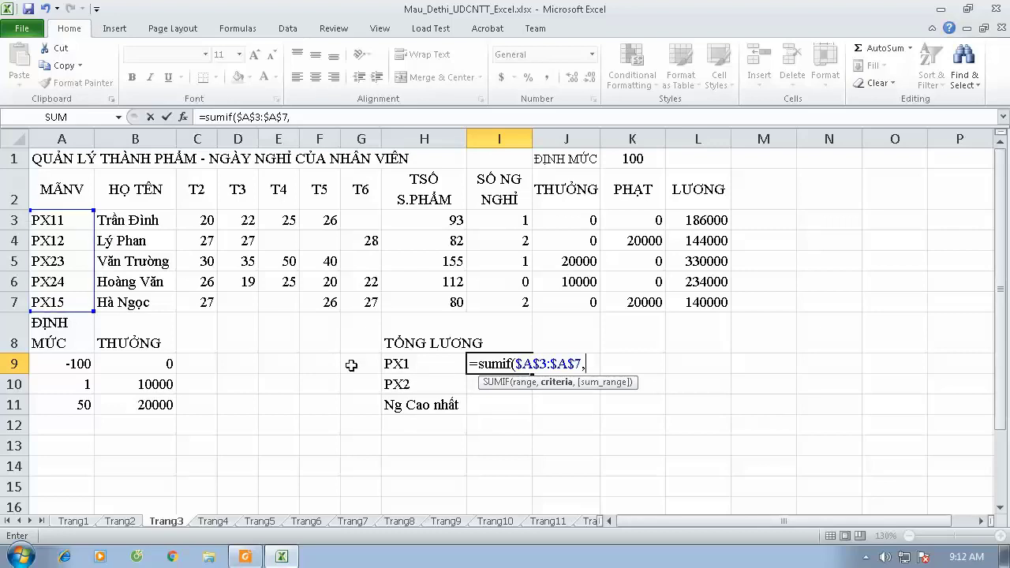
pyautogui.click(416, 364)
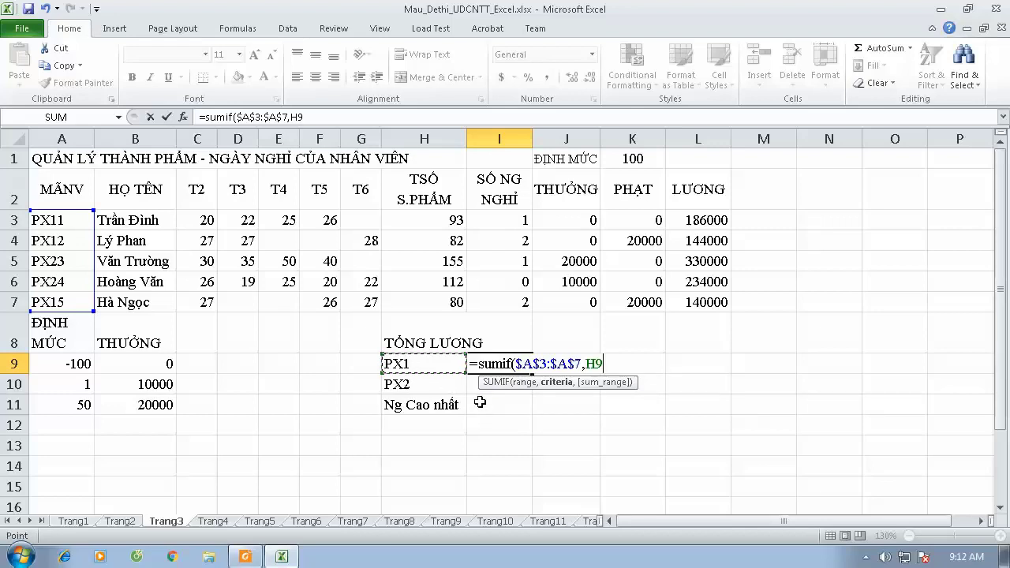
pyautogui.write('&"?",')
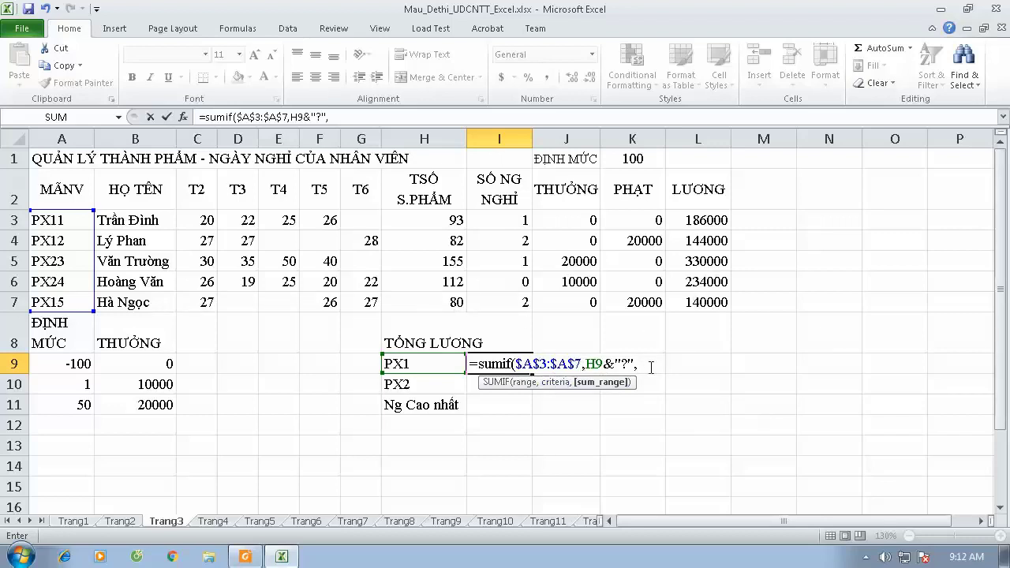
pyautogui.moveTo(700, 221); pyautogui.dragTo(701, 301)
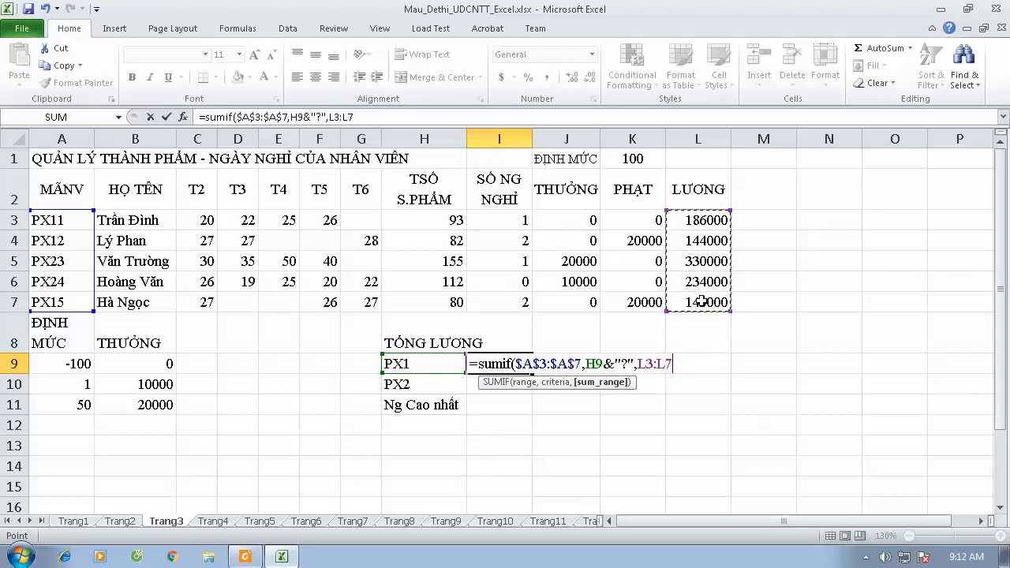
pyautogui.press('F4')
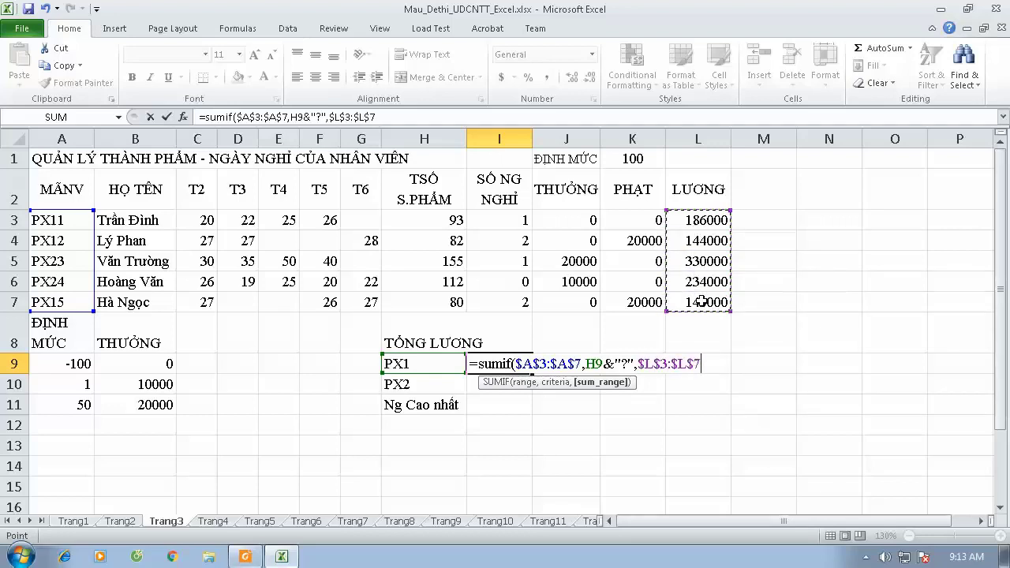
pyautogui.write(')')
pyautogui.press('Return')
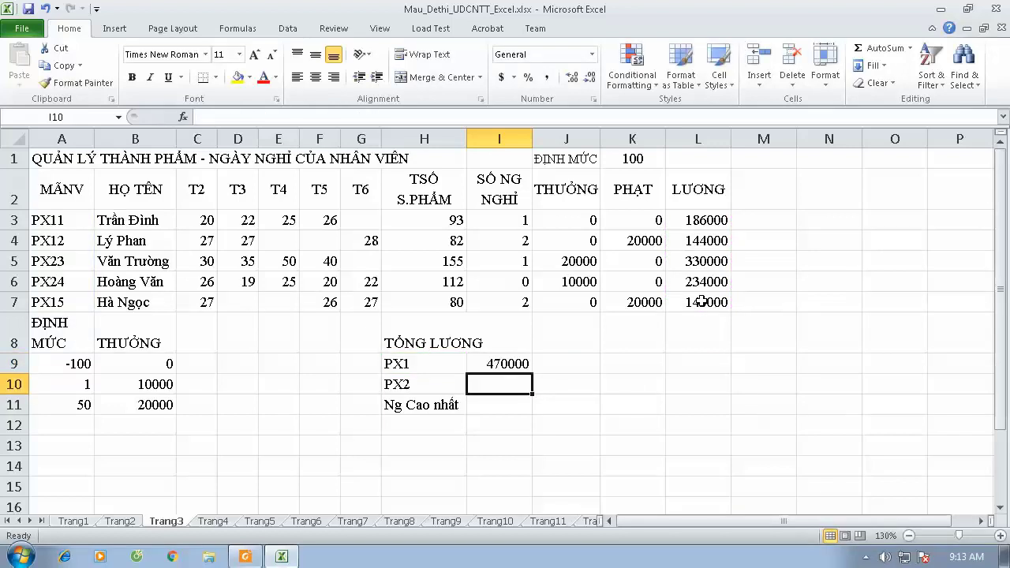
pyautogui.click(510, 364)
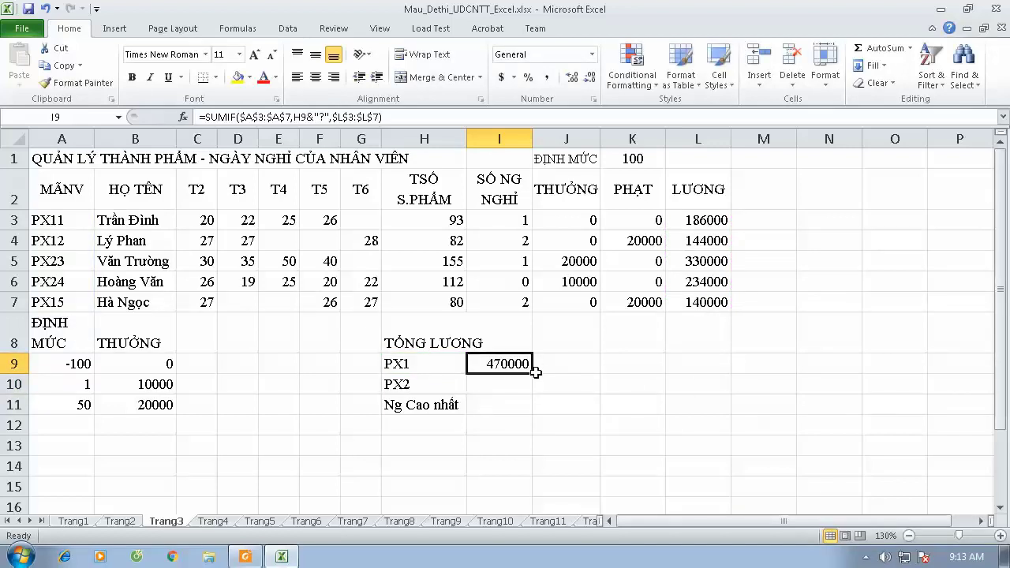
pyautogui.moveTo(534, 376); pyautogui.dragTo(534, 392)
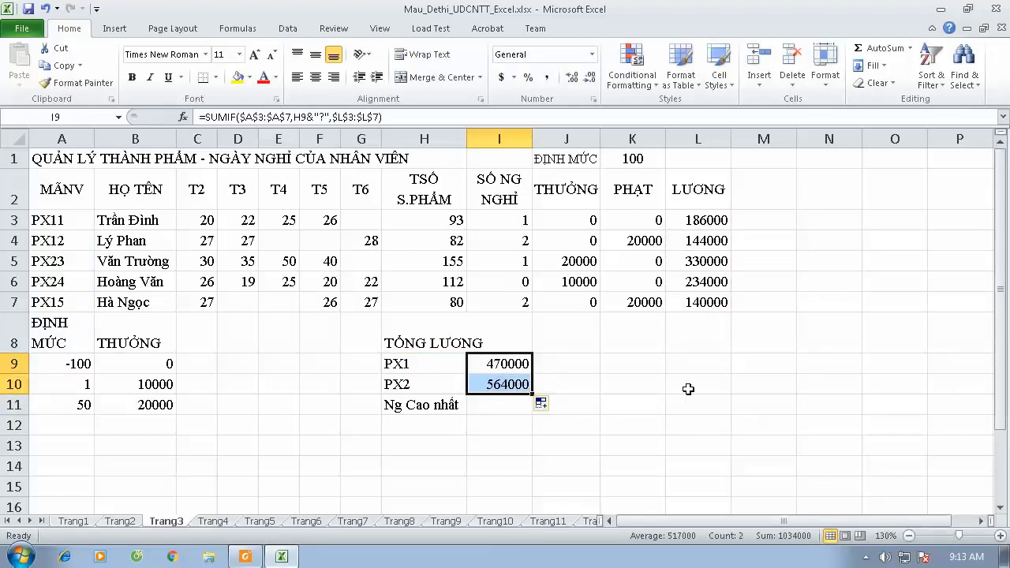
# Calculate the highest wage in I11 with the formula =MAX(L3:L7).
pyautogui.click(489, 407)
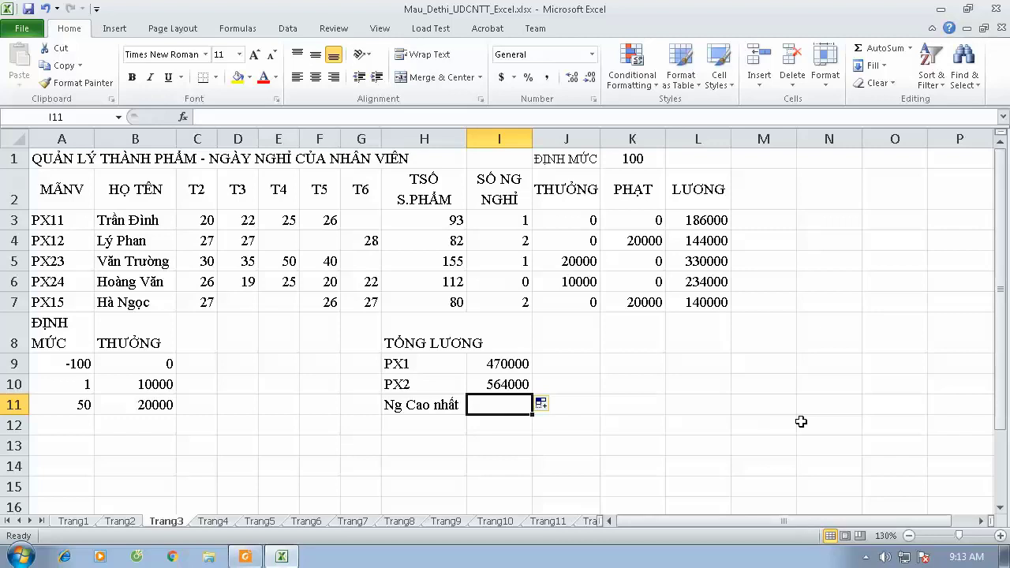
pyautogui.write('=m')
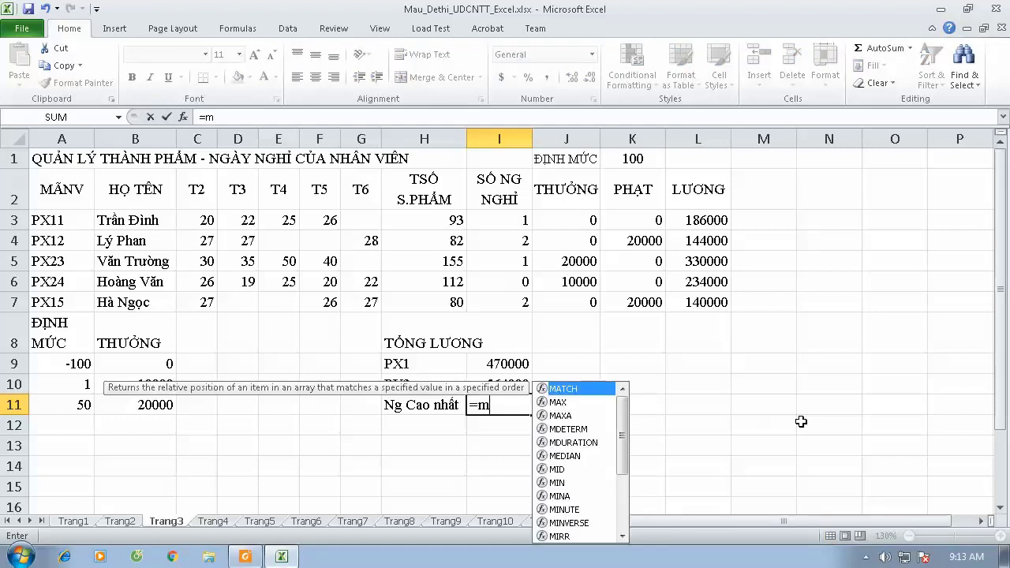
pyautogui.write('ax(')
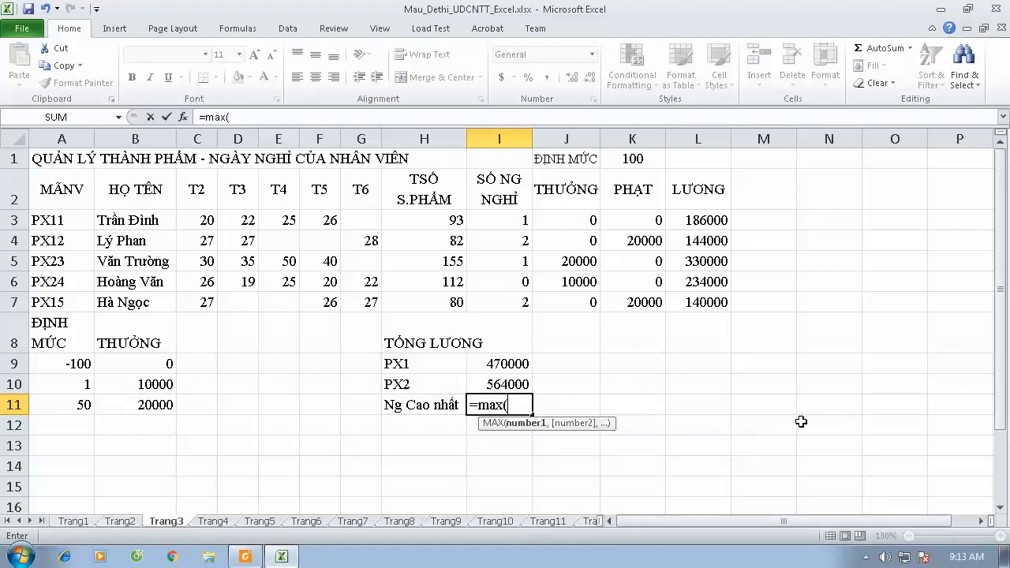
pyautogui.moveTo(695, 220); pyautogui.dragTo(699, 302)
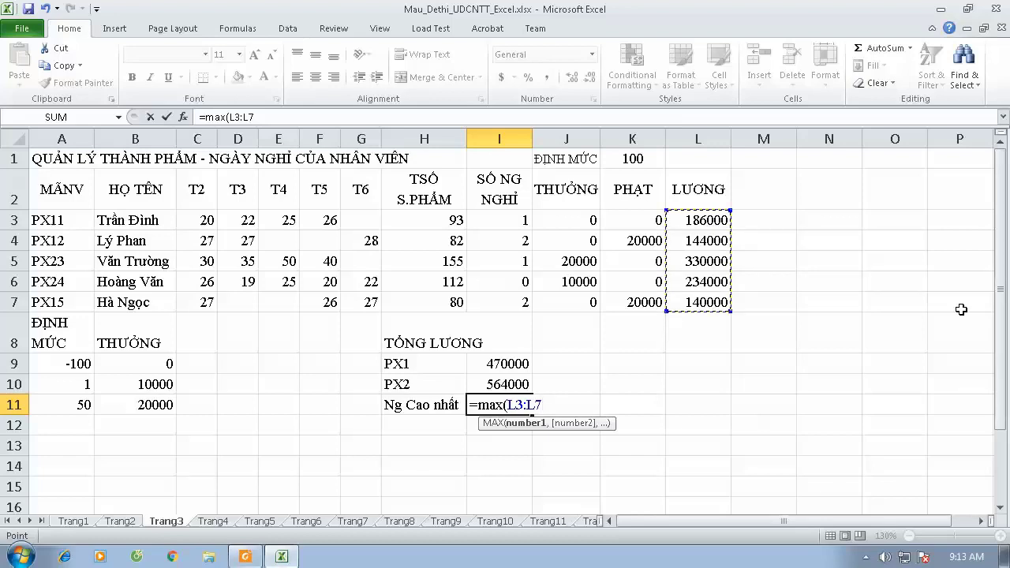
pyautogui.write(')')
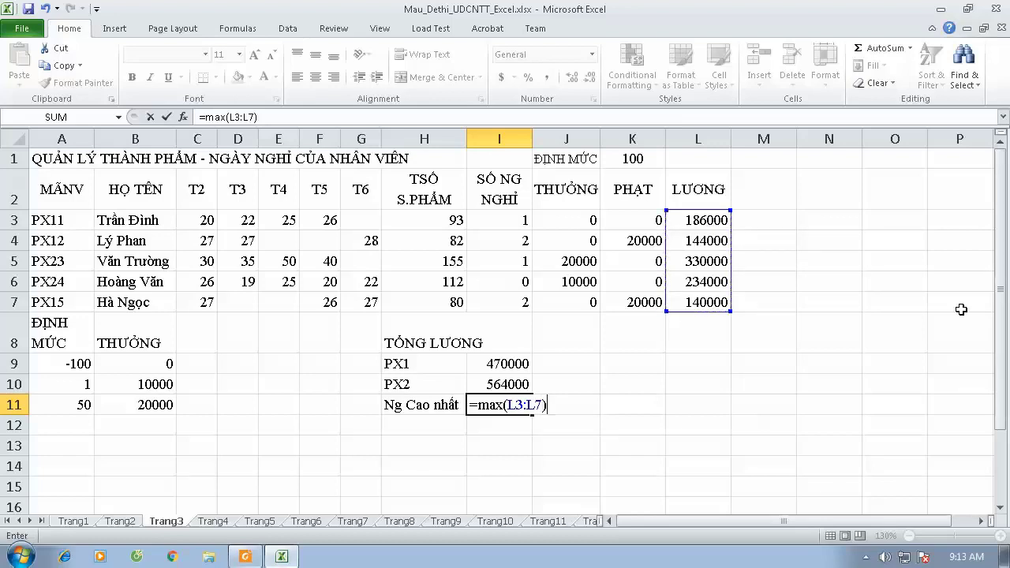
pyautogui.press('Return')
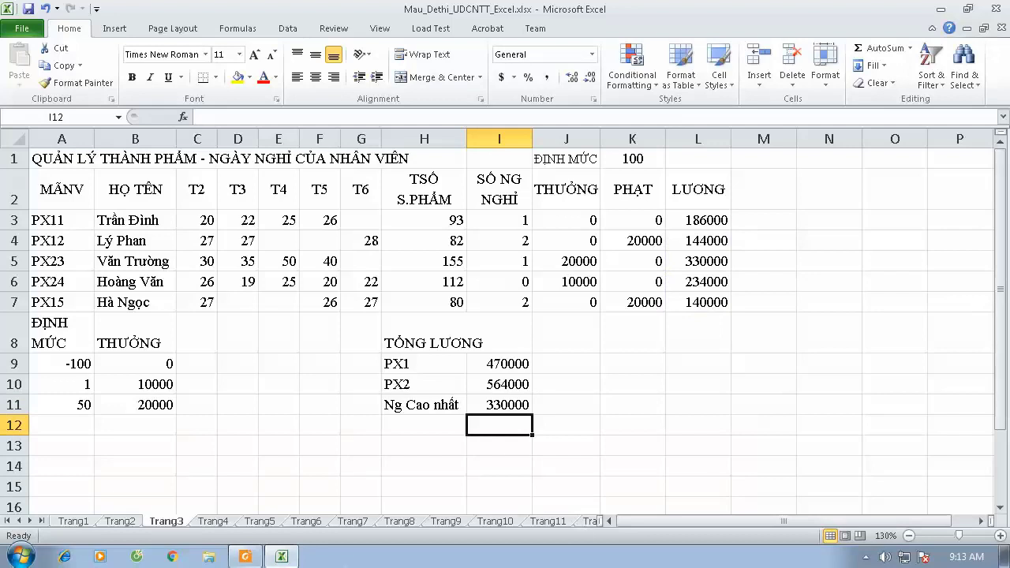
# Read the I11 task in the exam PDF in Foxit Reader, and add the helper column heading Cao Nhat in M2 of the Excel workbook.
pyautogui.click(264, 552)
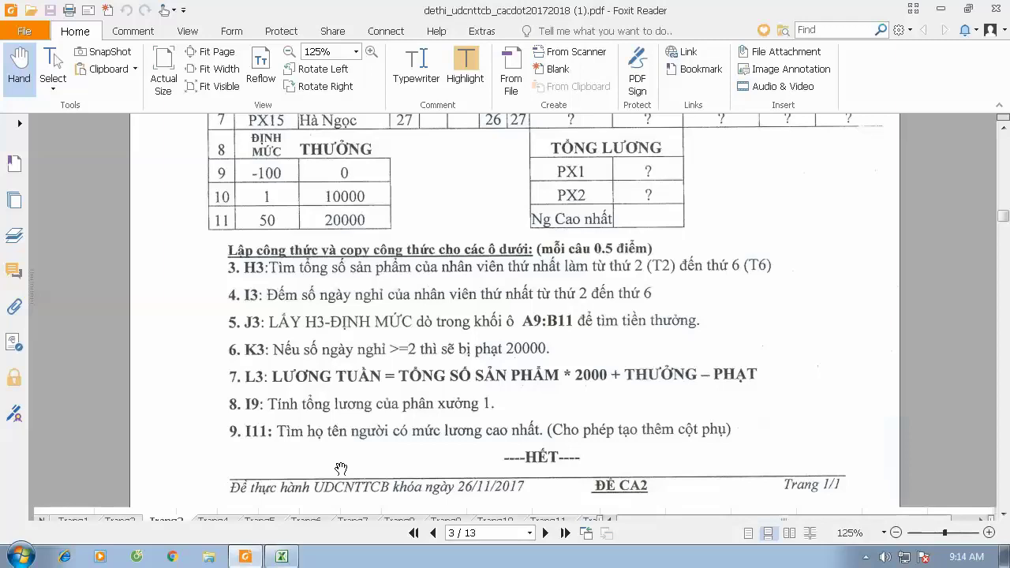
pyautogui.click(281, 556)
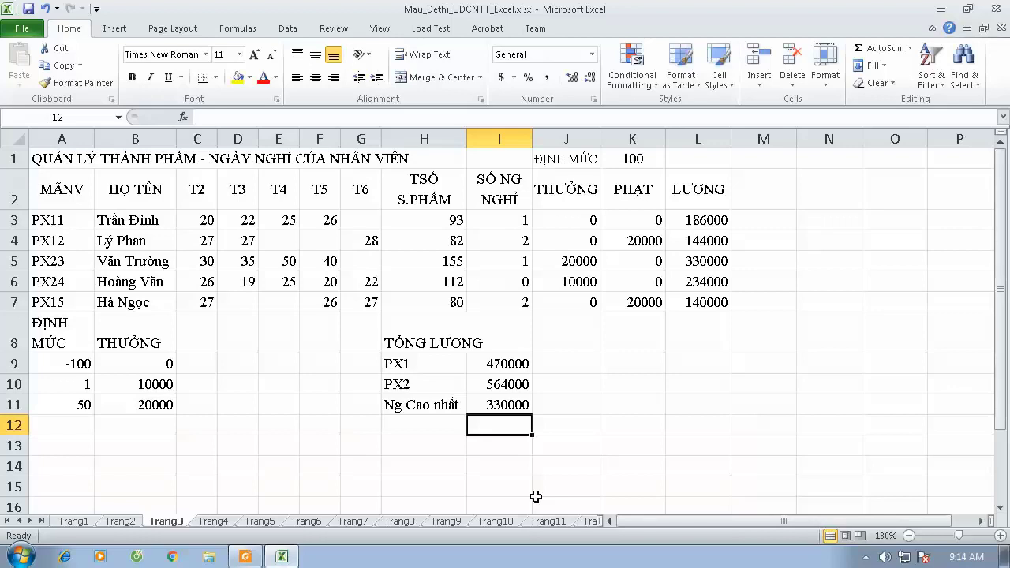
pyautogui.click(769, 193)
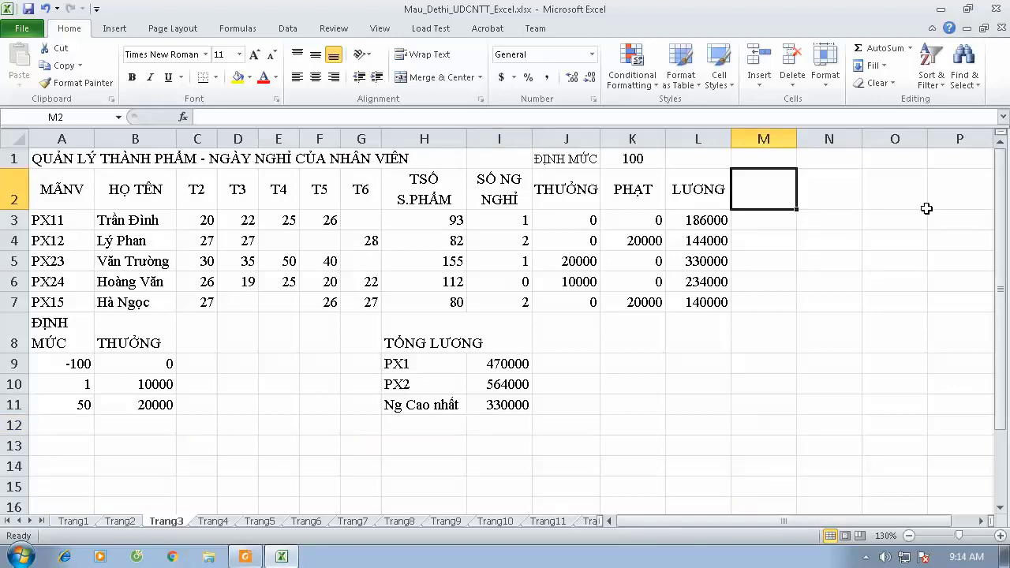
pyautogui.write('Luo')
pyautogui.press('BackSpace')
pyautogui.press('BackSpace')
pyautogui.press('BackSpace')
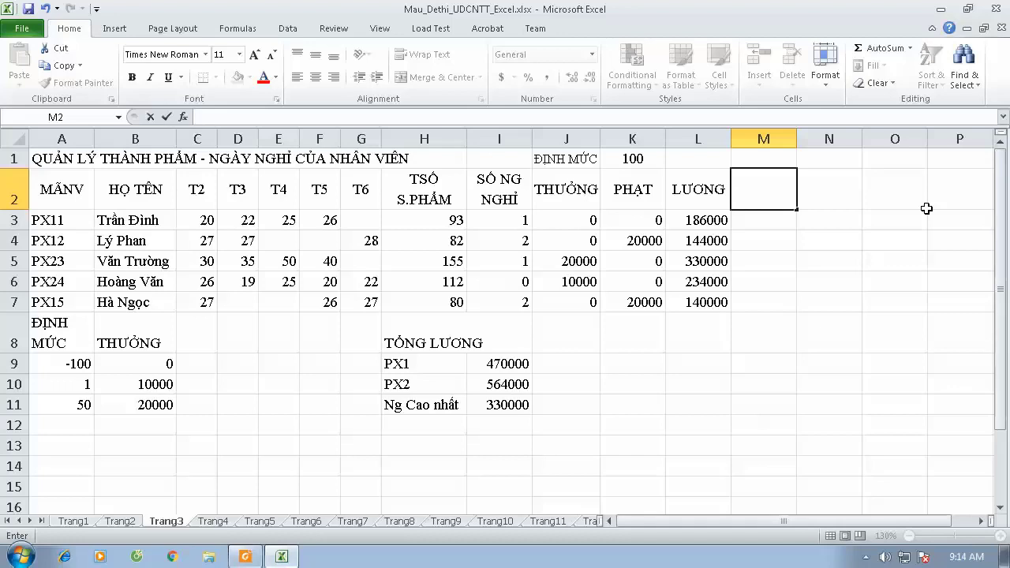
pyautogui.write('Cao Nhat')
pyautogui.press('Return')
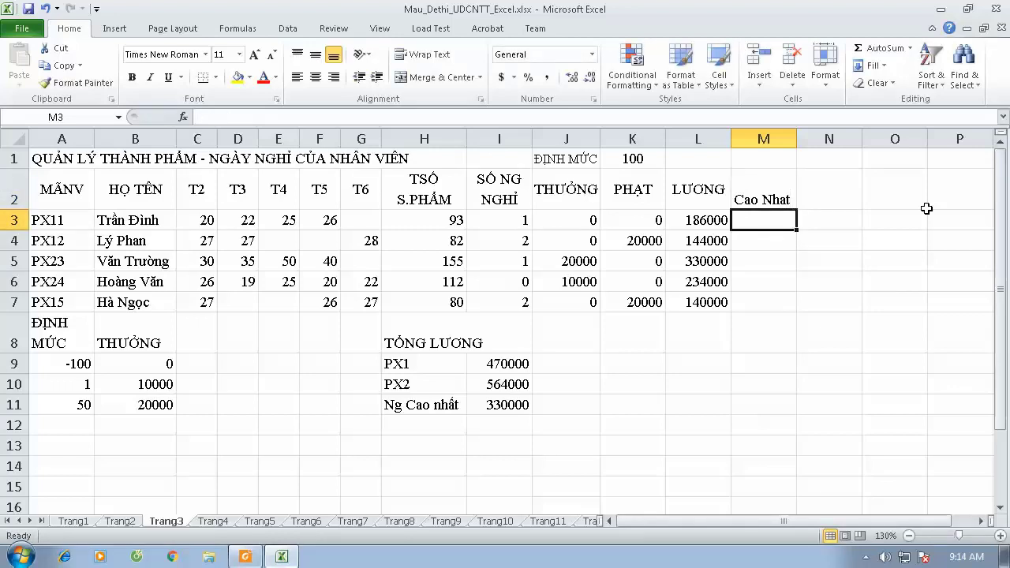
# Enter the formula =IF(L3=MAX(L3:L7),"CN","") in M3 to flag the highest wage in the helper column.
pyautogui.write('=')
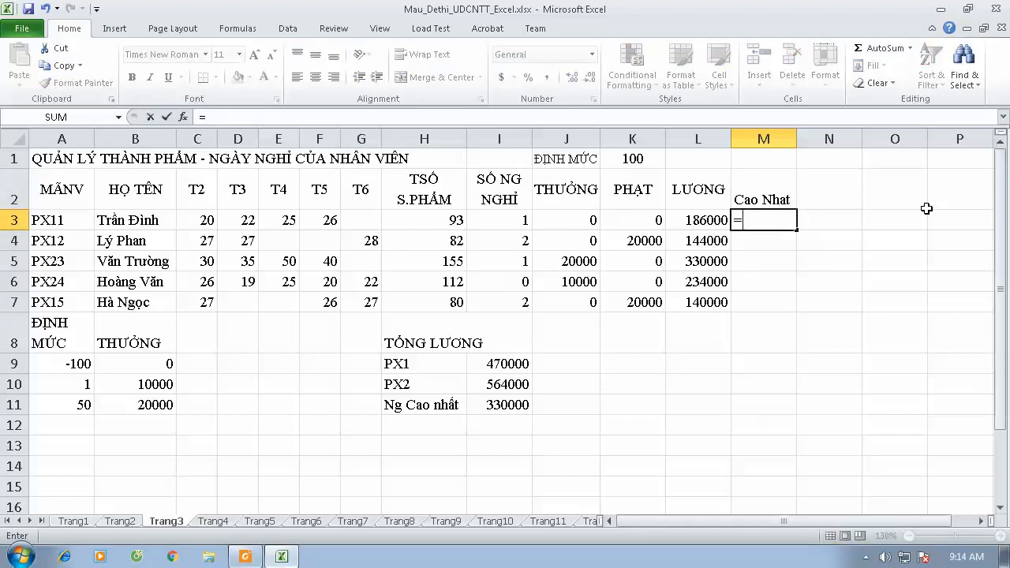
pyautogui.write('if')
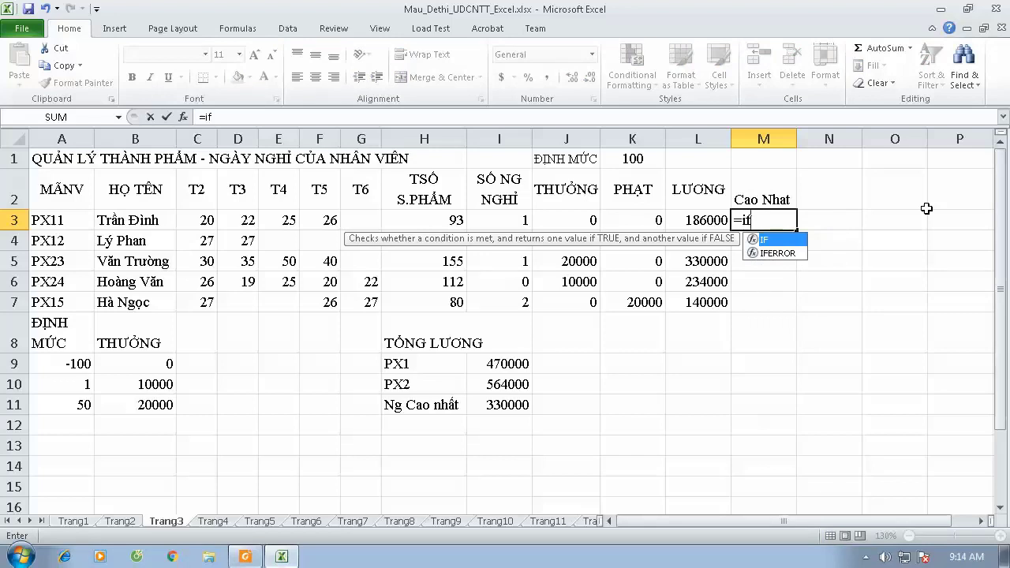
pyautogui.write('(')
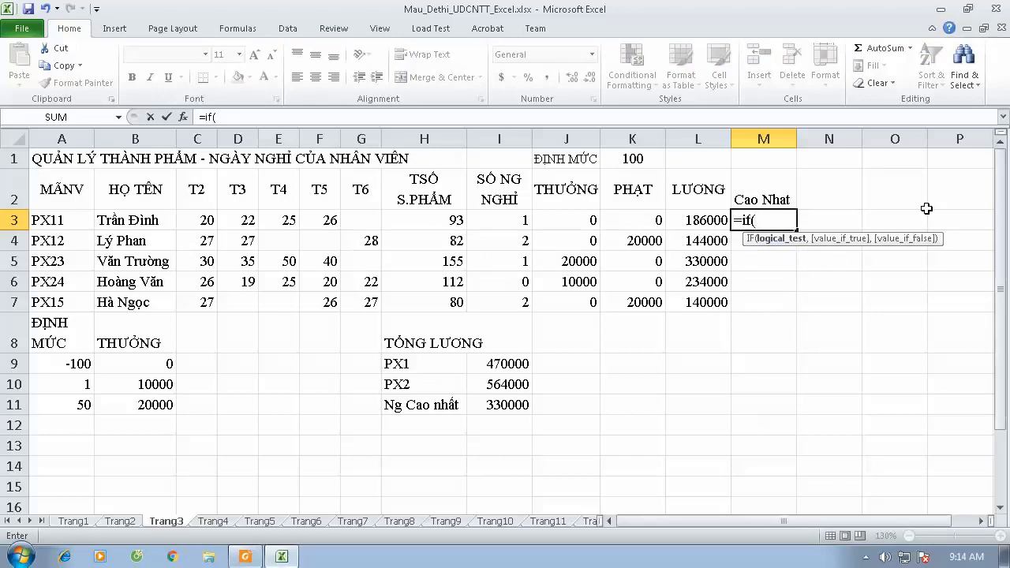
pyautogui.click(696, 221)
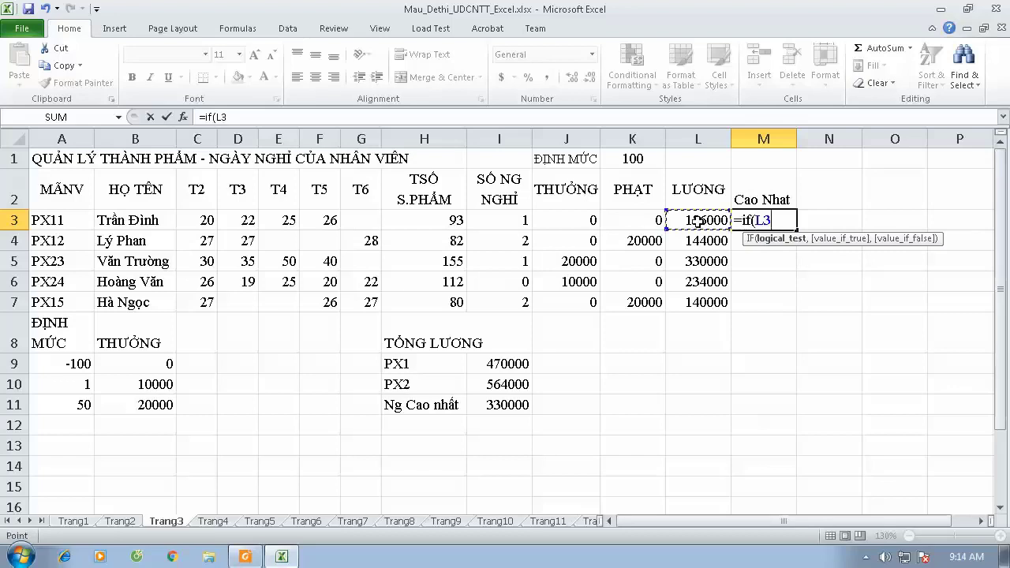
pyautogui.write('=max')
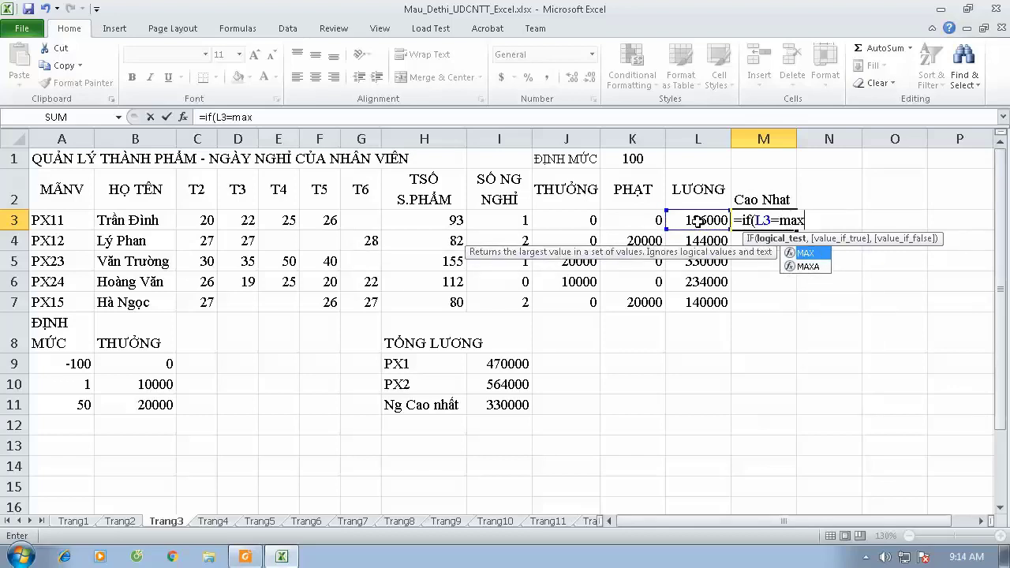
pyautogui.write('(')
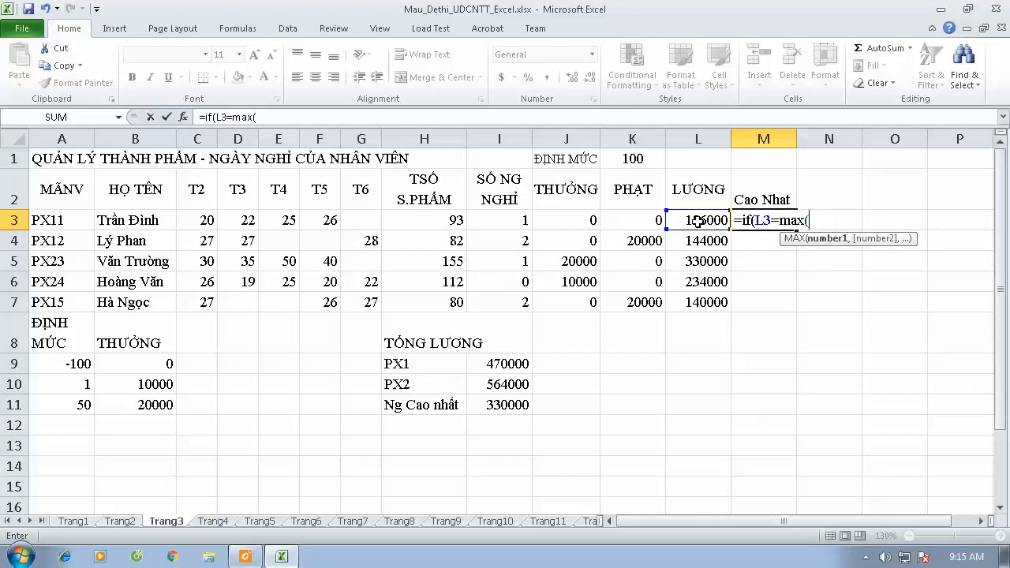
pyautogui.moveTo(694, 221); pyautogui.dragTo(689, 302)
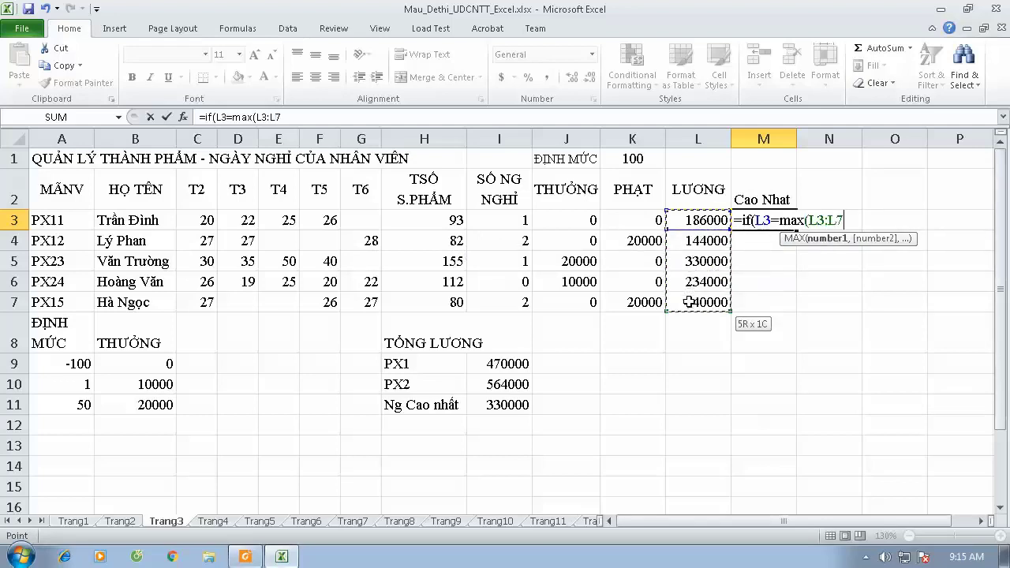
pyautogui.write(')')
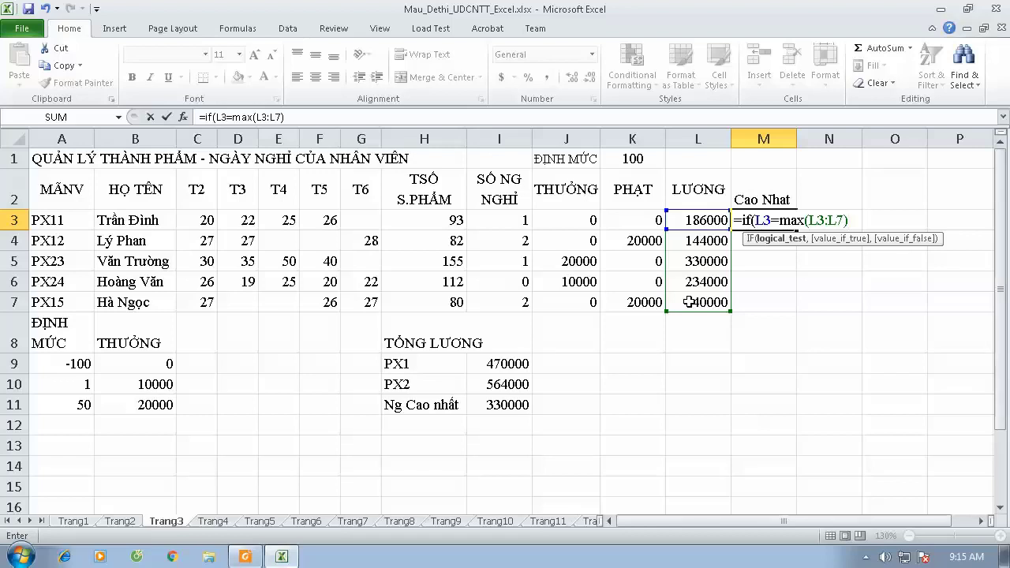
pyautogui.write(',')
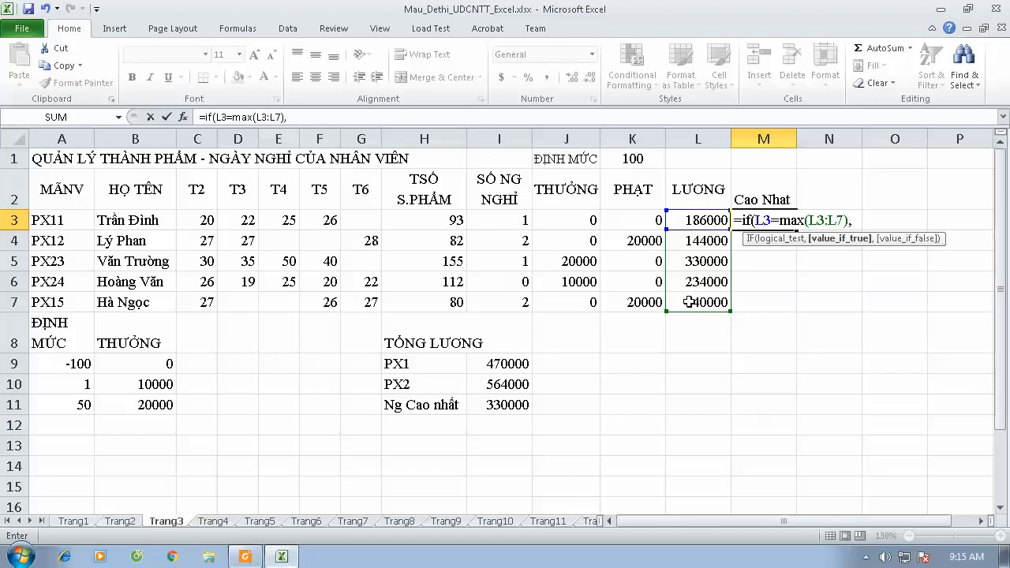
pyautogui.write('"CN",')
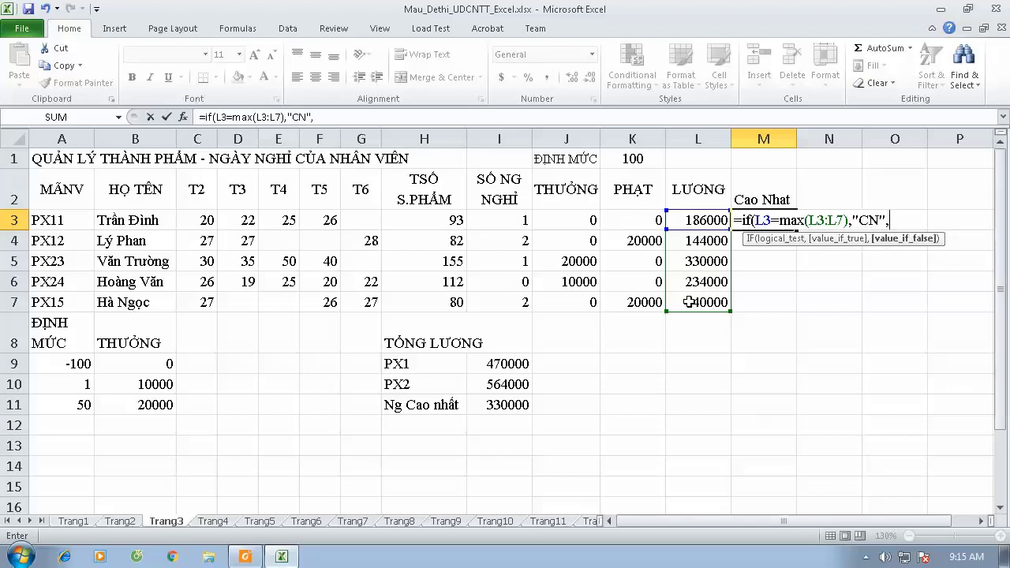
pyautogui.write('"")')
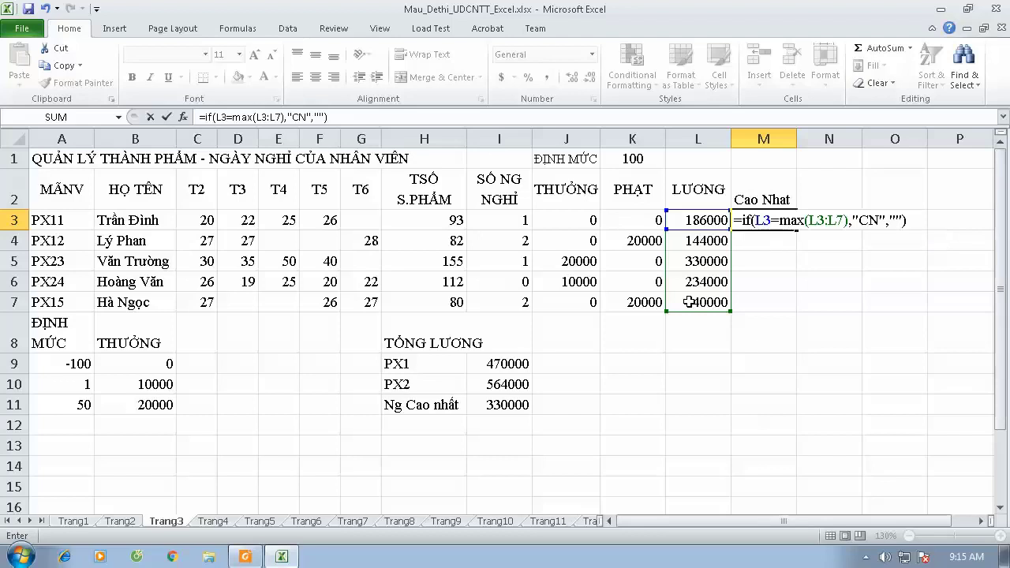
pyautogui.press('Return')
# Fill the M3 formula down through M7 and check the copied formula in M5.
pyautogui.click(772, 217)
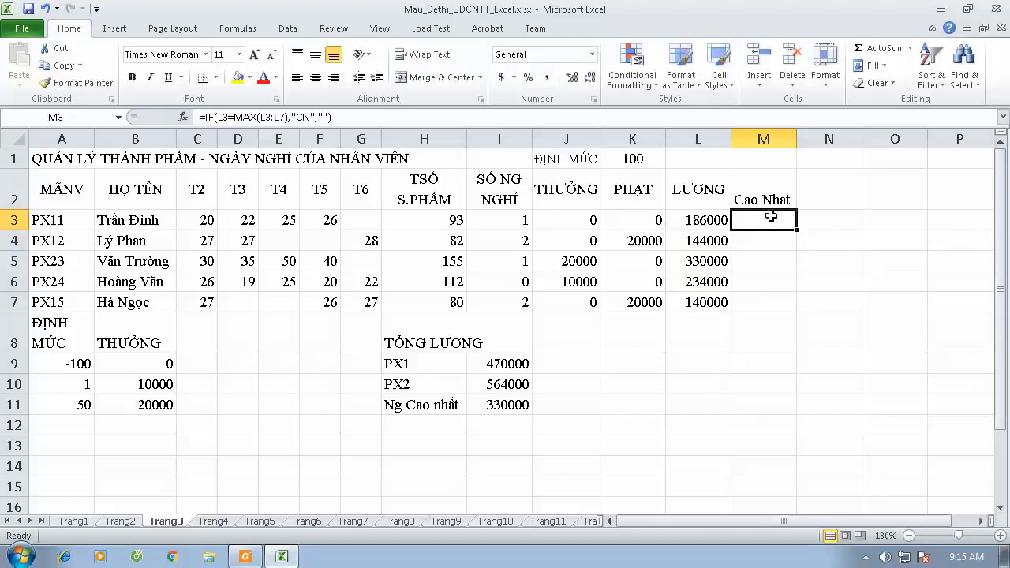
pyautogui.moveTo(795, 229); pyautogui.dragTo(800, 313)
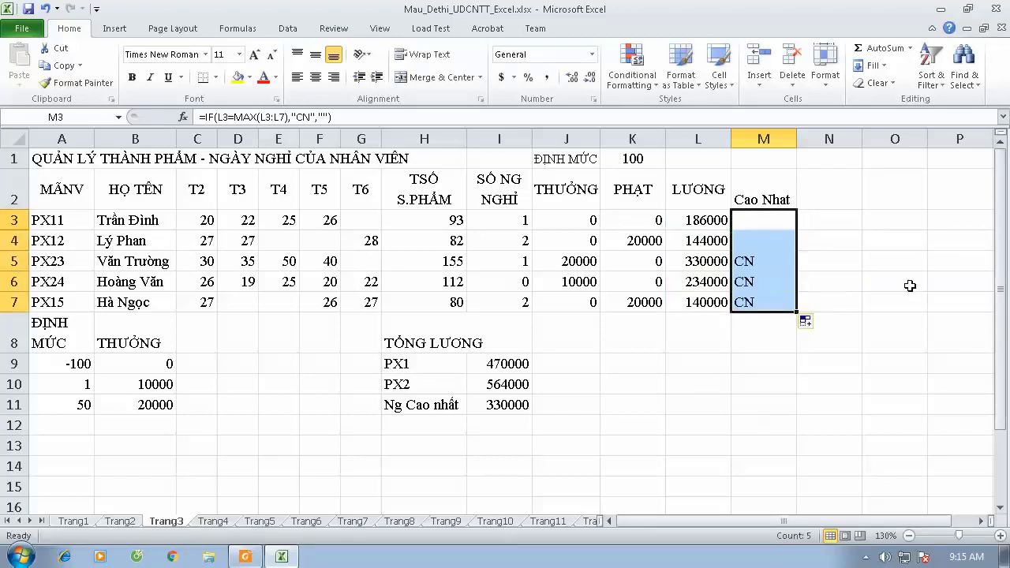
pyautogui.click(786, 262)
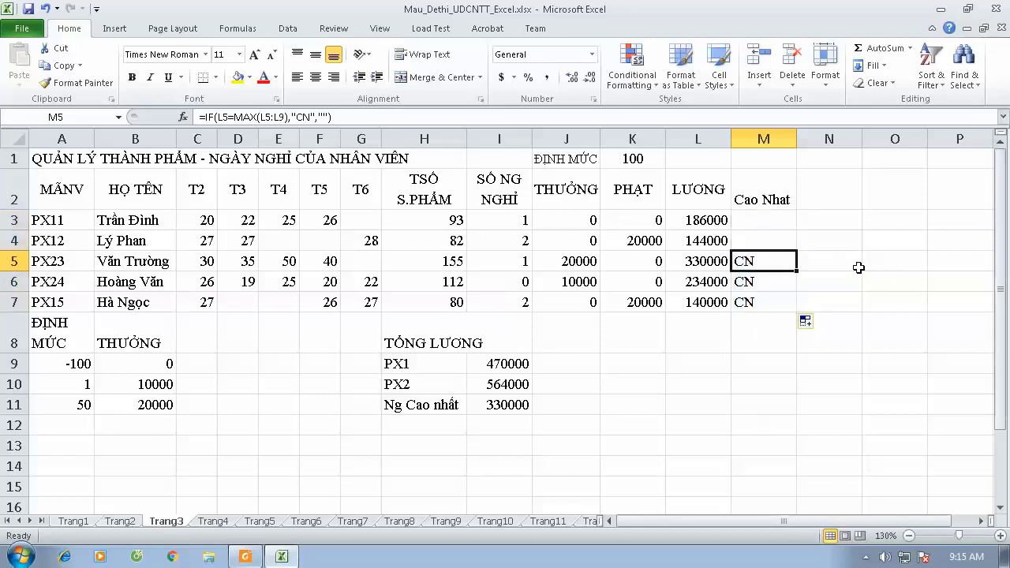
# Make the MAX range in the M3 formula absolute as $L$3:$L$7 and refill the helper column down to M7.
pyautogui.click(754, 223)
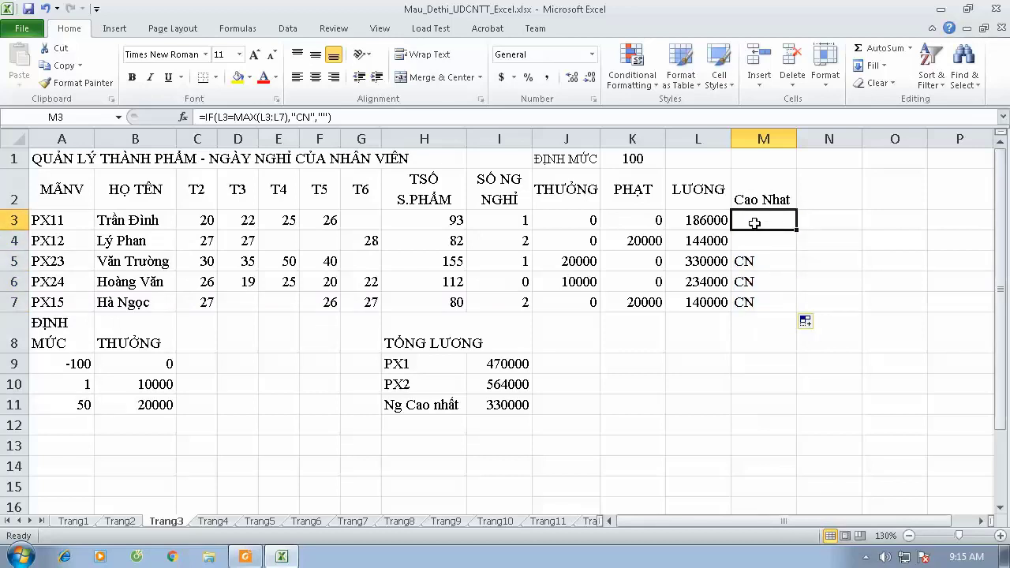
pyautogui.doubleClick(754, 223)
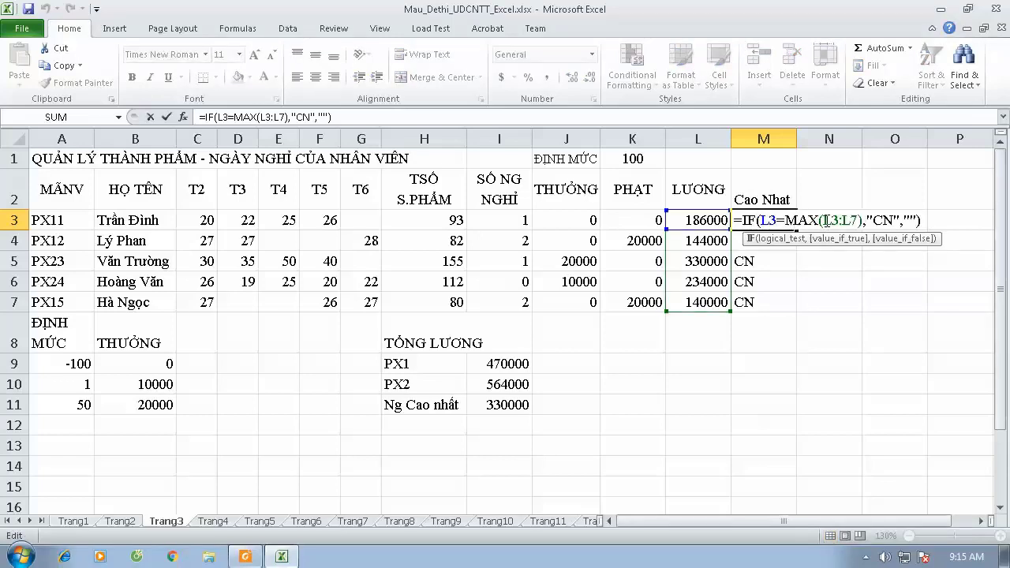
pyautogui.moveTo(823, 221); pyautogui.dragTo(859, 222)
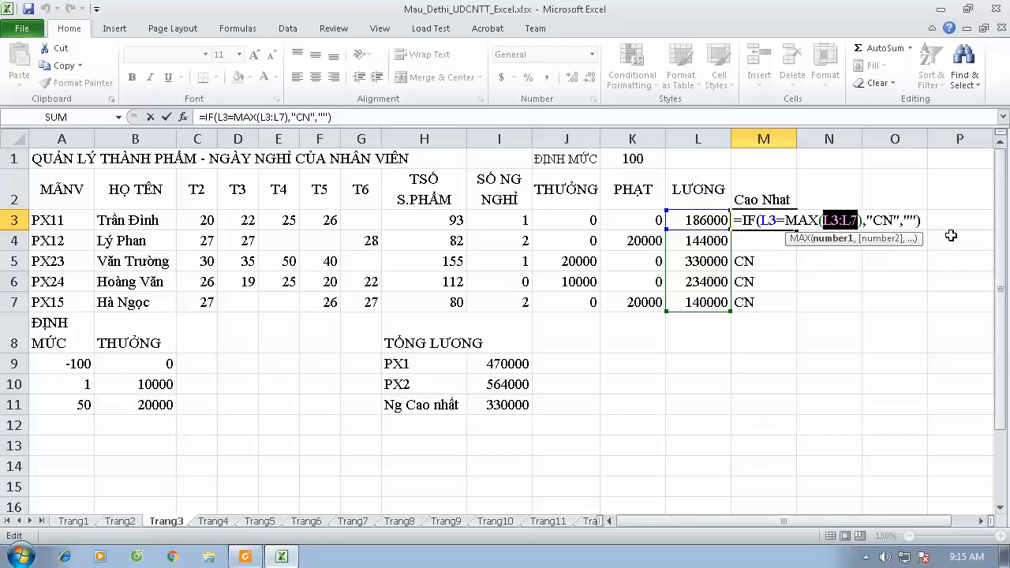
pyautogui.press('F4')
pyautogui.press('Return')
pyautogui.click(766, 222)
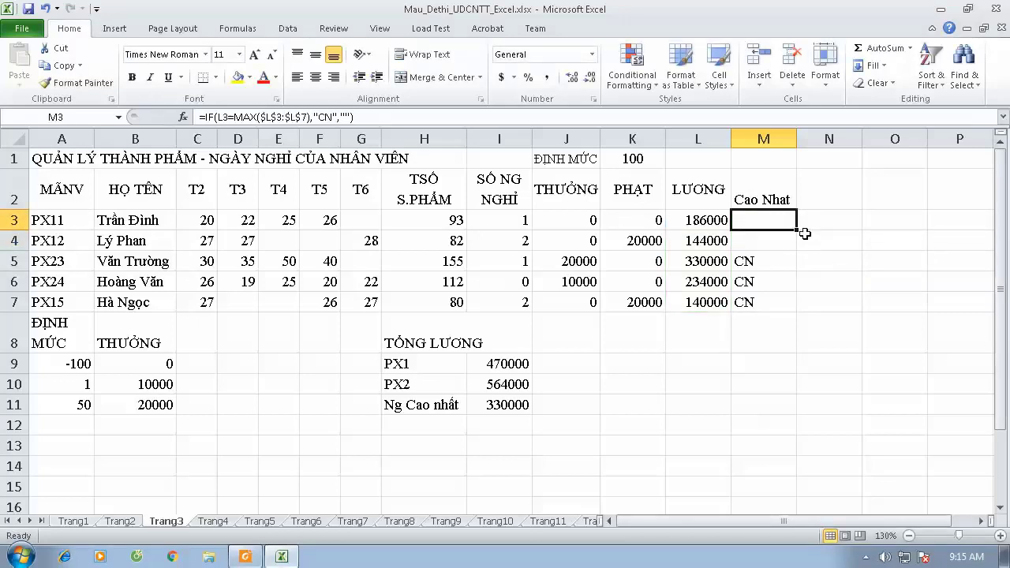
pyautogui.moveTo(796, 230); pyautogui.dragTo(793, 306)
pyautogui.click(864, 259)
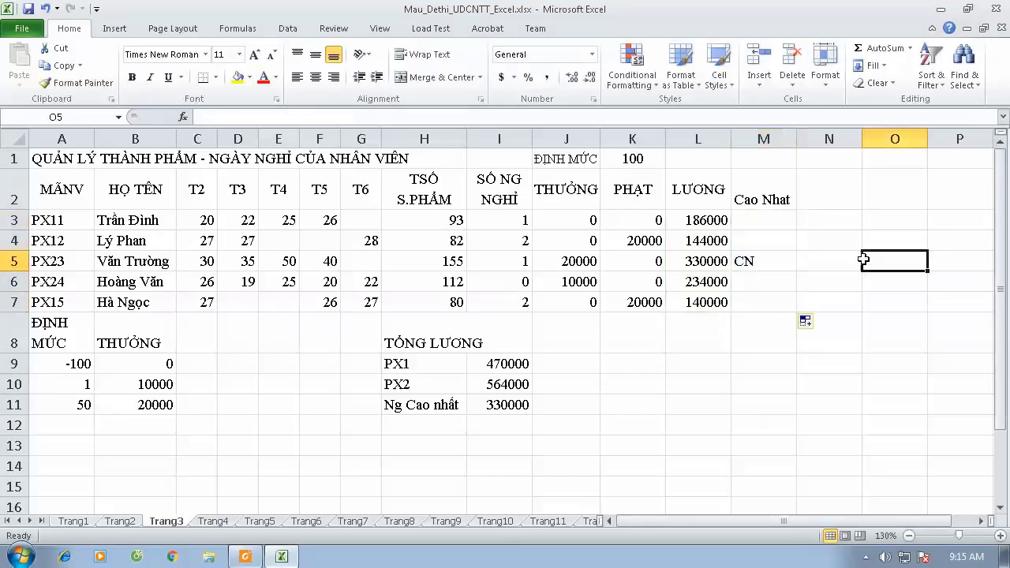
pyautogui.click(767, 261)
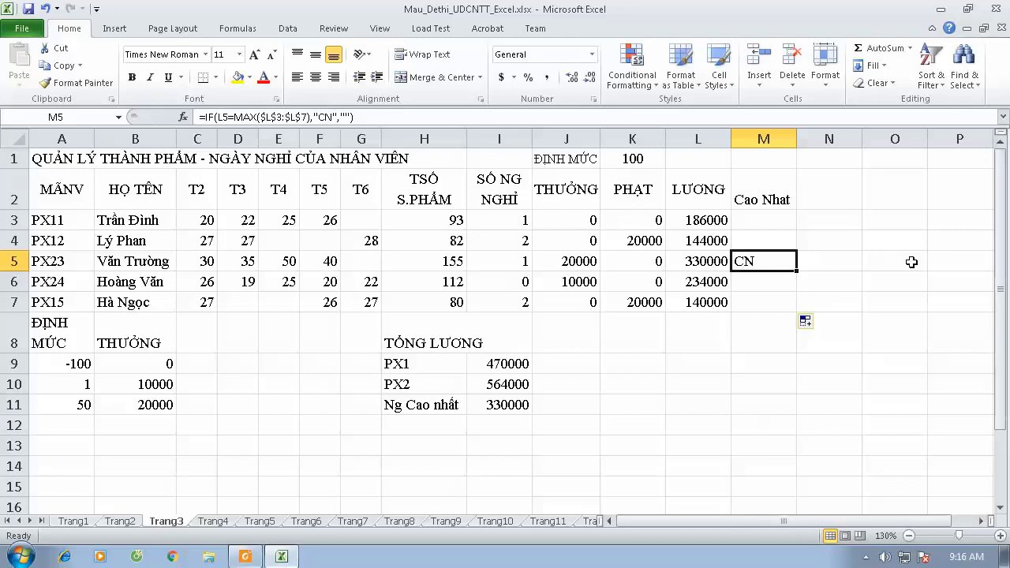
# Replace the "CN" result in the M3 formula with a reference to the employee name in B3.
pyautogui.click(770, 226)
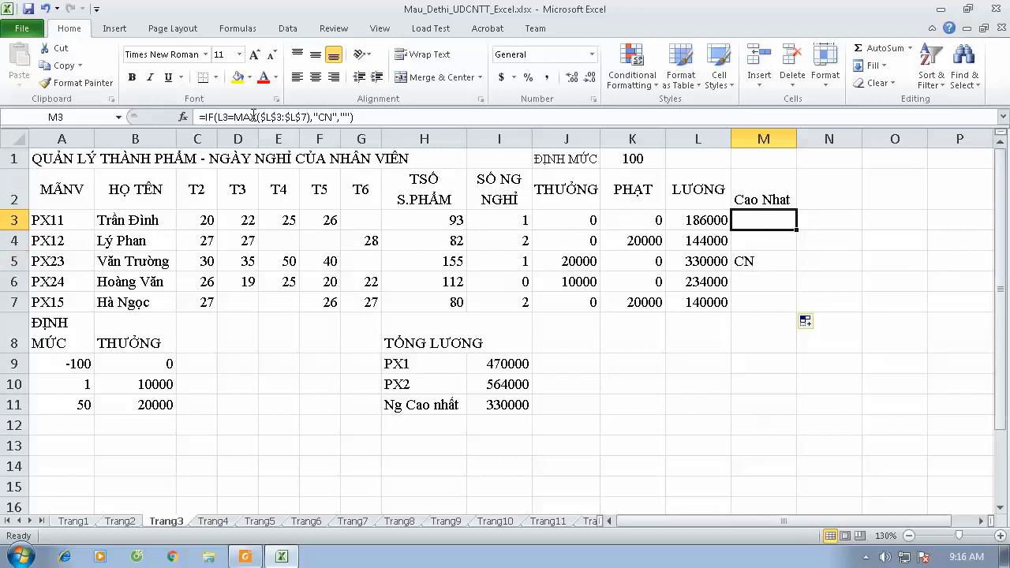
pyautogui.moveTo(316, 116); pyautogui.dragTo(337, 116)
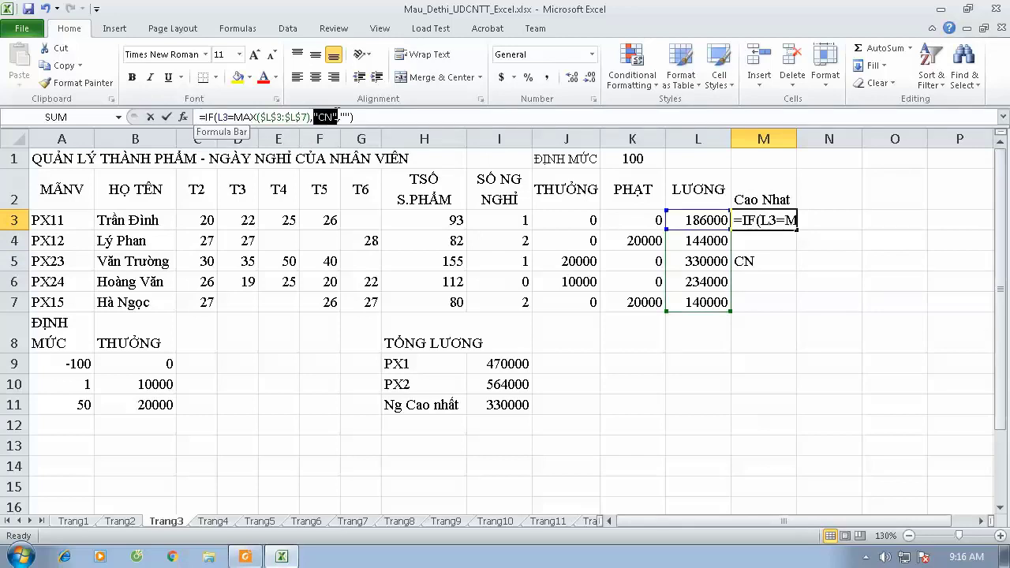
pyautogui.click(142, 219)
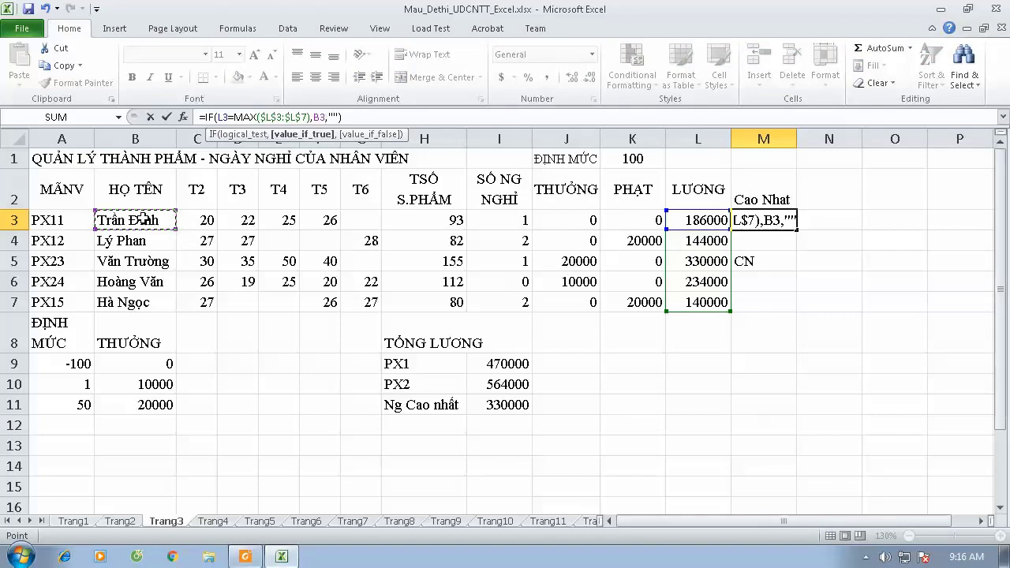
pyautogui.press('Return')
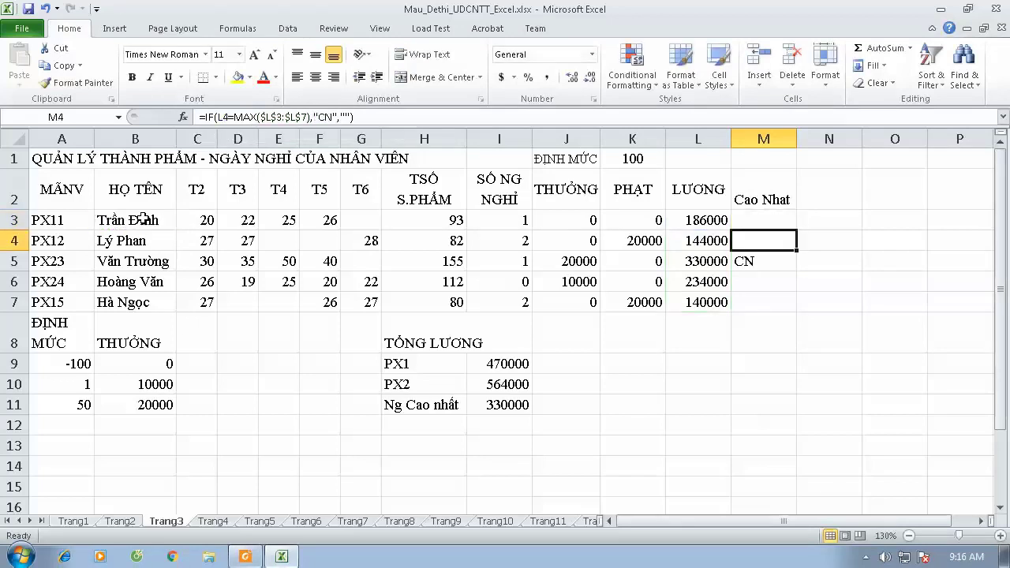
# Copy the revised M3 name formula down to M7 and autofit the width of column M.
pyautogui.click(789, 226)
pyautogui.moveTo(792, 231); pyautogui.dragTo(799, 315)
pyautogui.doubleClick(797, 134)
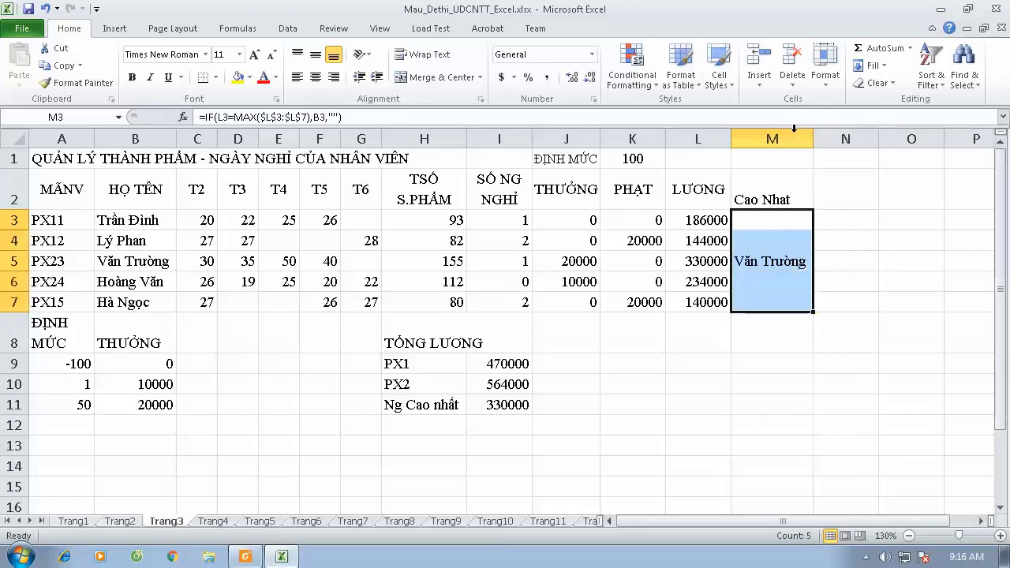
pyautogui.click(771, 262)
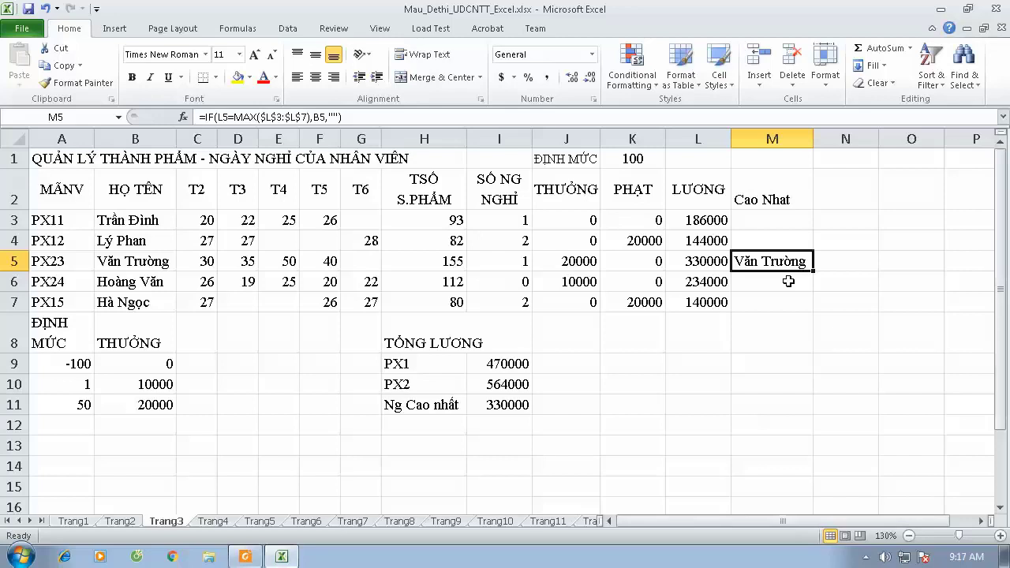
pyautogui.click(764, 219)
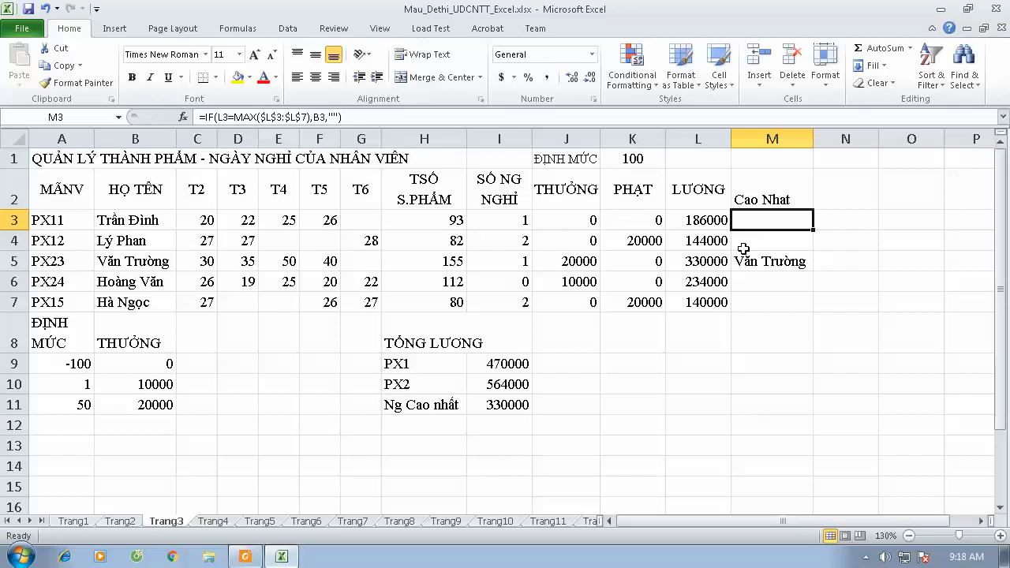
# Replace the I11 formula with =M3&M4&M5&M6&M7 to join the helper cells into the highest-paid employee's name.
pyautogui.click(494, 405)
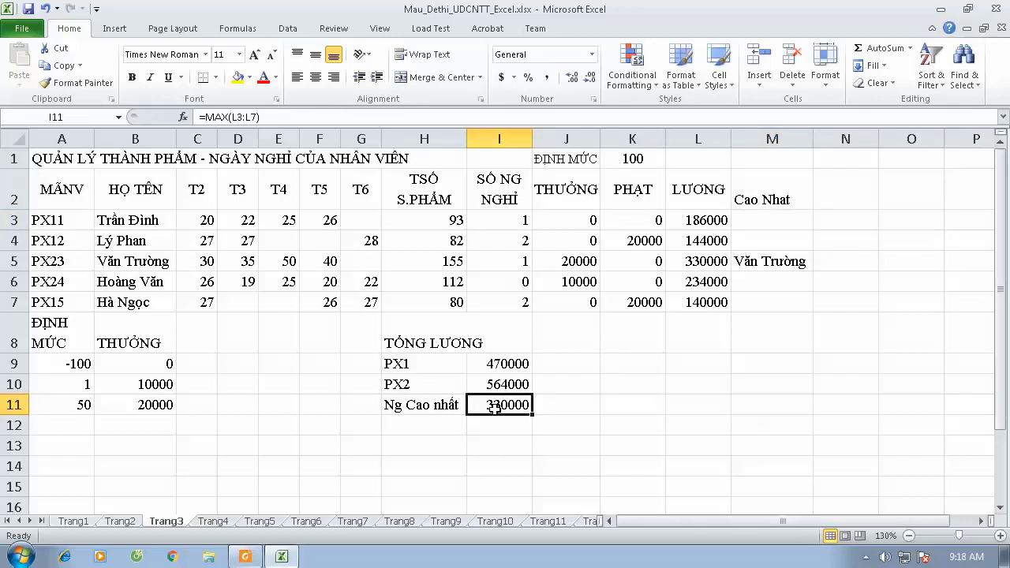
pyautogui.write('=')
pyautogui.click(758, 220)
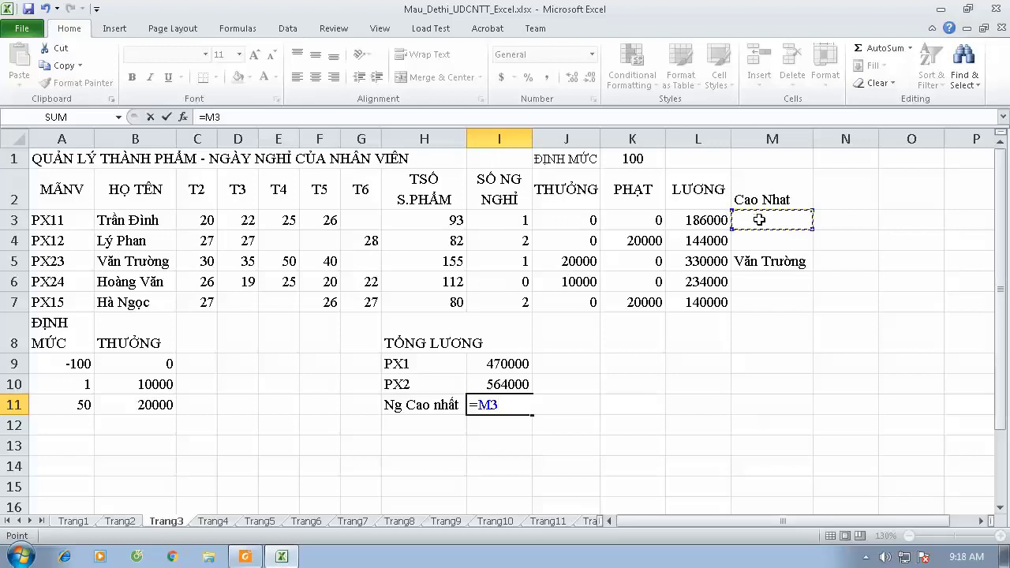
pyautogui.write('&')
pyautogui.click(775, 246)
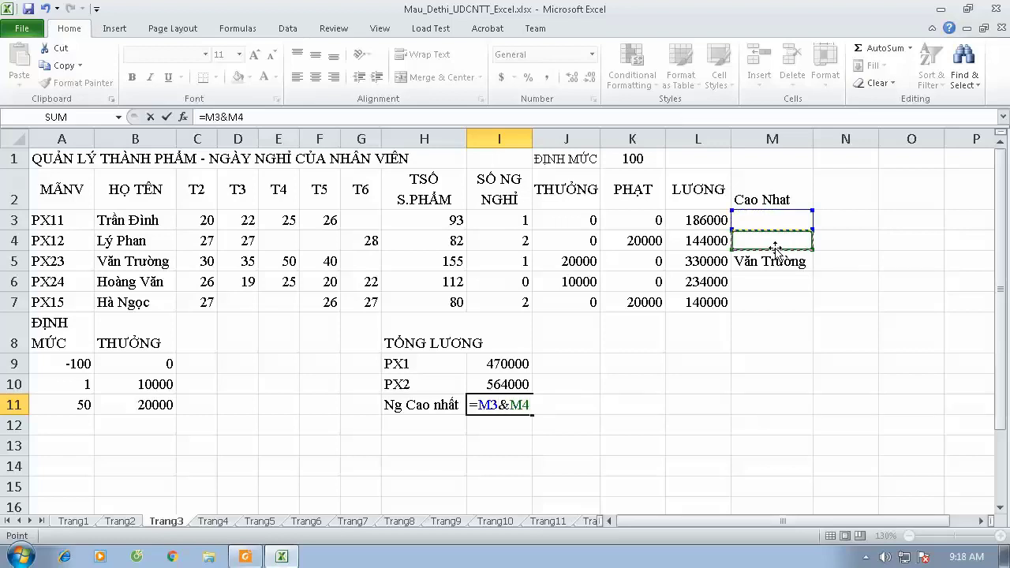
pyautogui.write('&')
pyautogui.click(769, 261)
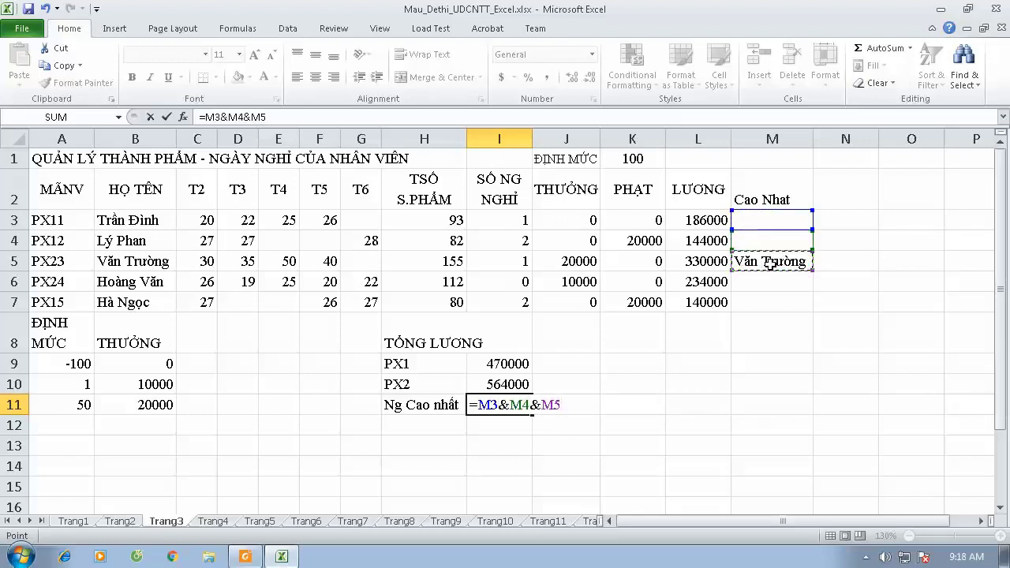
pyautogui.write('&')
pyautogui.click(765, 288)
pyautogui.write('&')
pyautogui.click(760, 300)
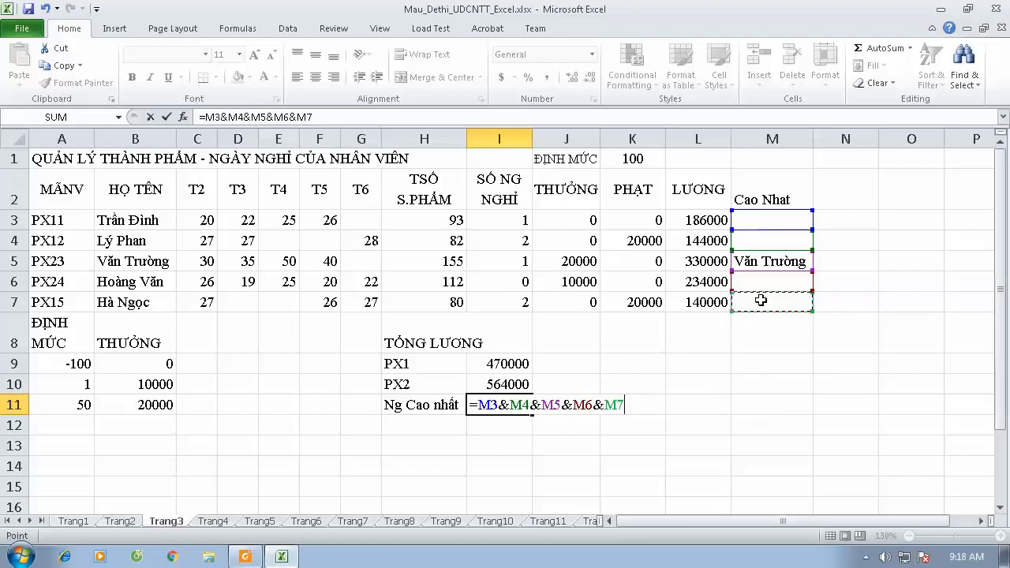
pyautogui.press('Return')
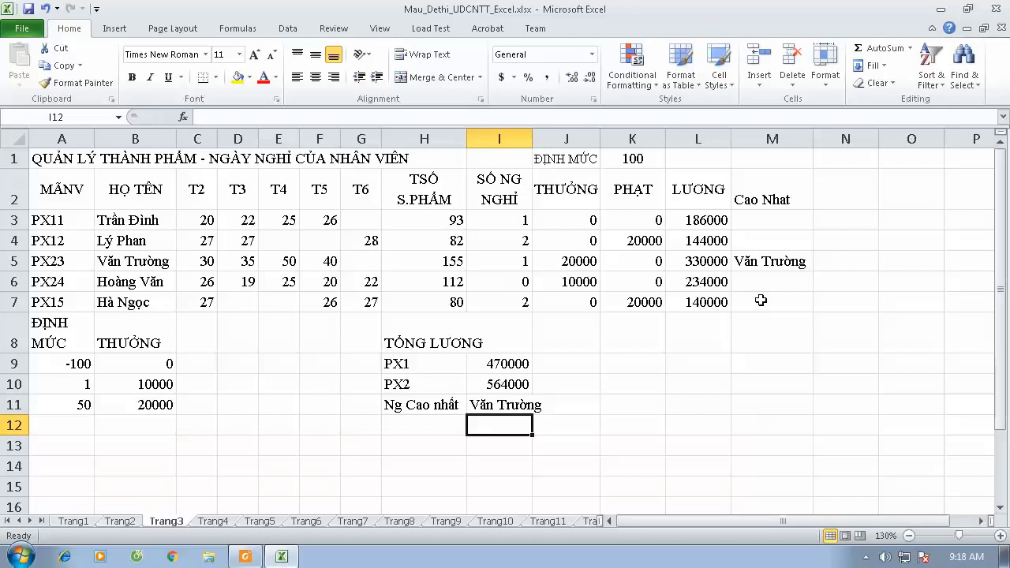
# Review the helper column M and the concatenation formula in I11 that depends on it.
pyautogui.click(520, 409)
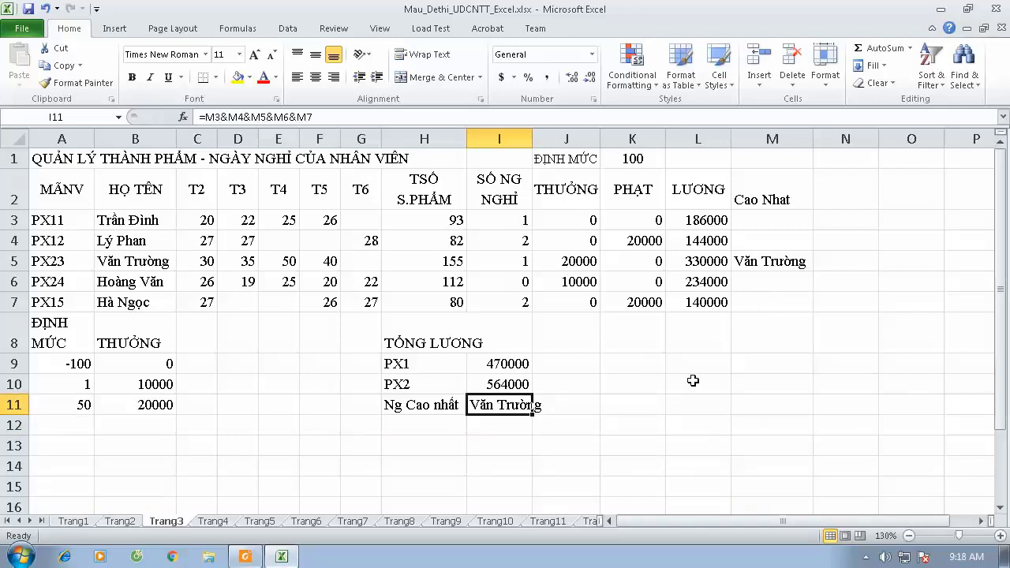
pyautogui.moveTo(758, 221); pyautogui.dragTo(750, 306)
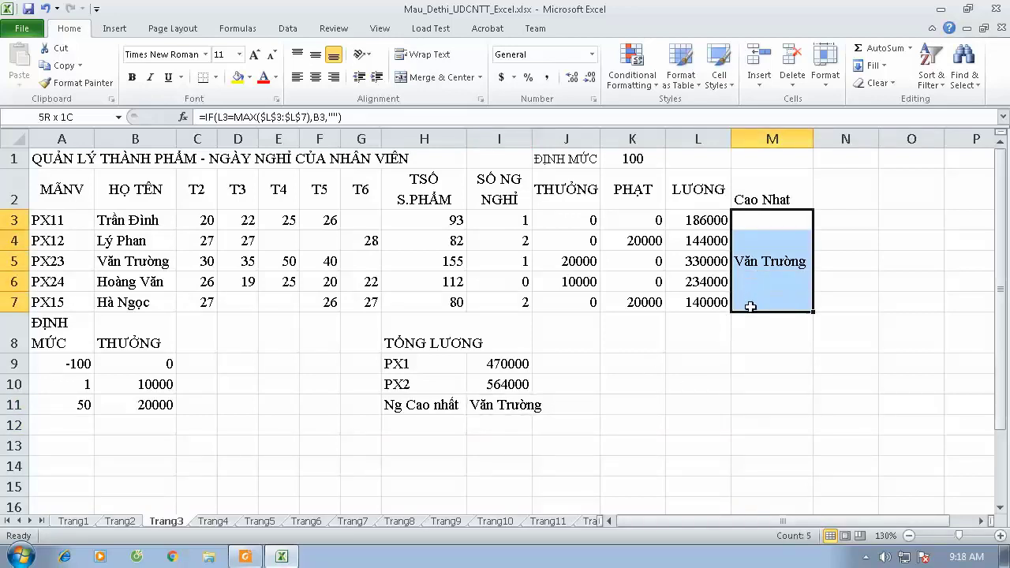
pyautogui.click(762, 138)
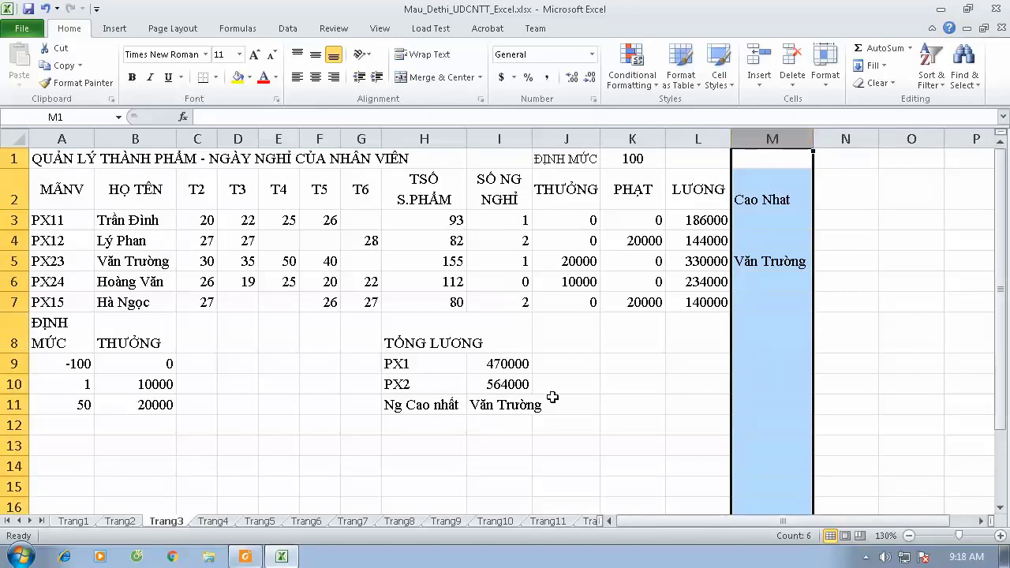
pyautogui.click(512, 409)
pyautogui.click(308, 117)
pyautogui.moveTo(308, 117); pyautogui.dragTo(276, 227)
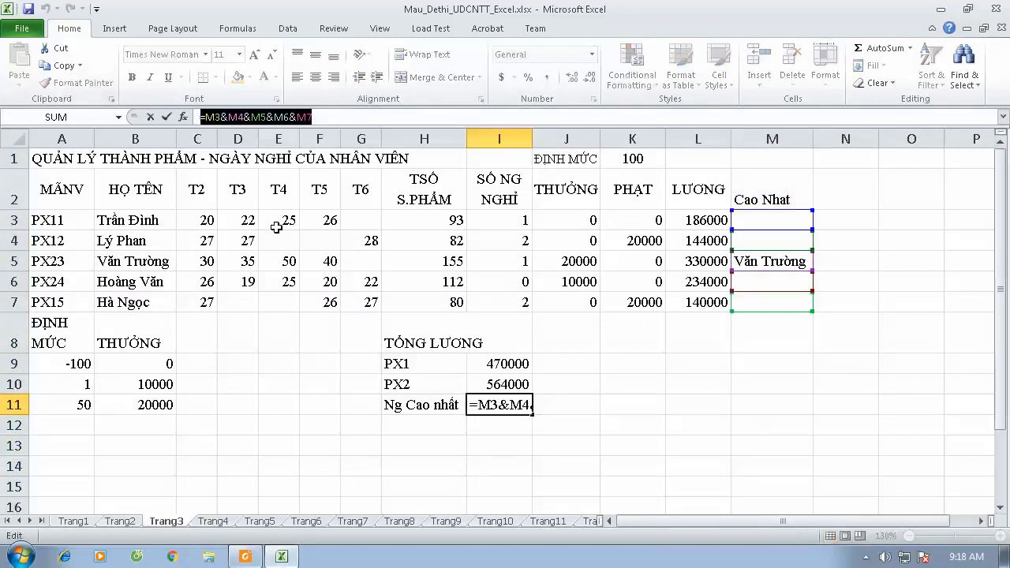
pyautogui.press('Escape')
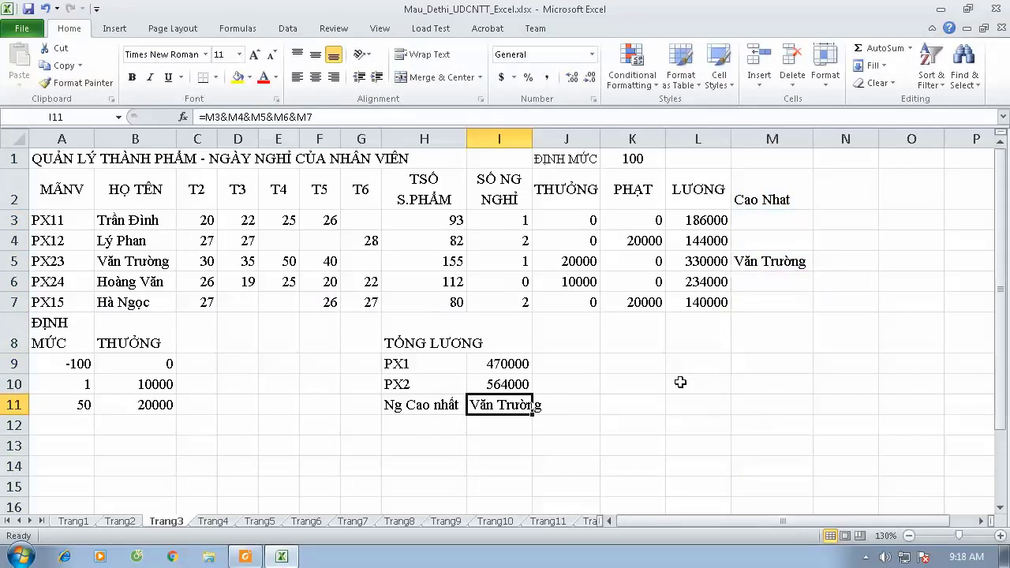